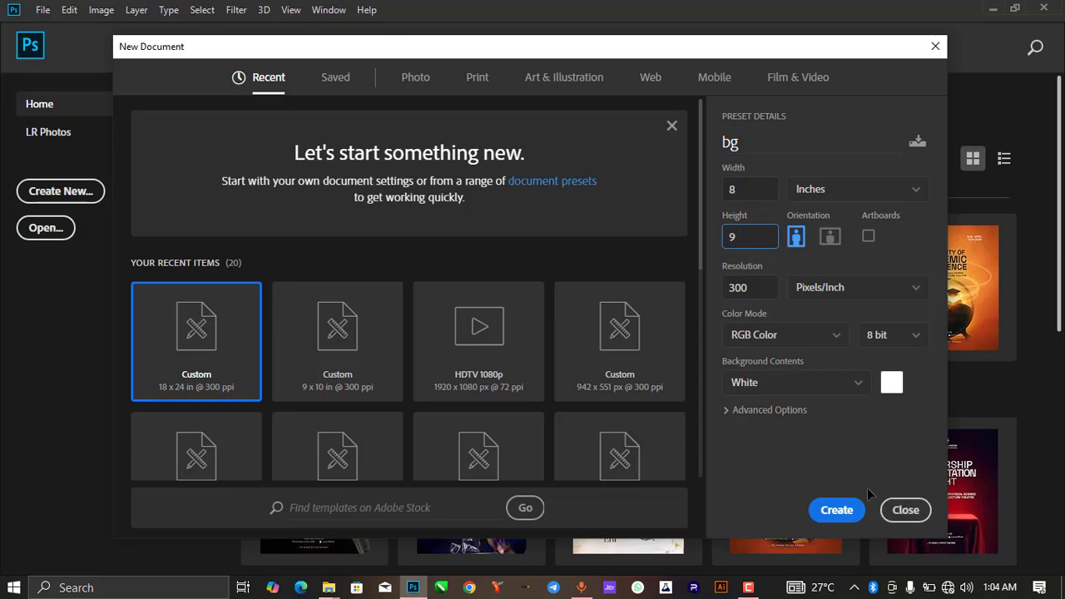
Step: Create a new document named "bg" that is 8 inches wide and 9 inches high
{"action": "left_click", "coordinate": [837, 510]}
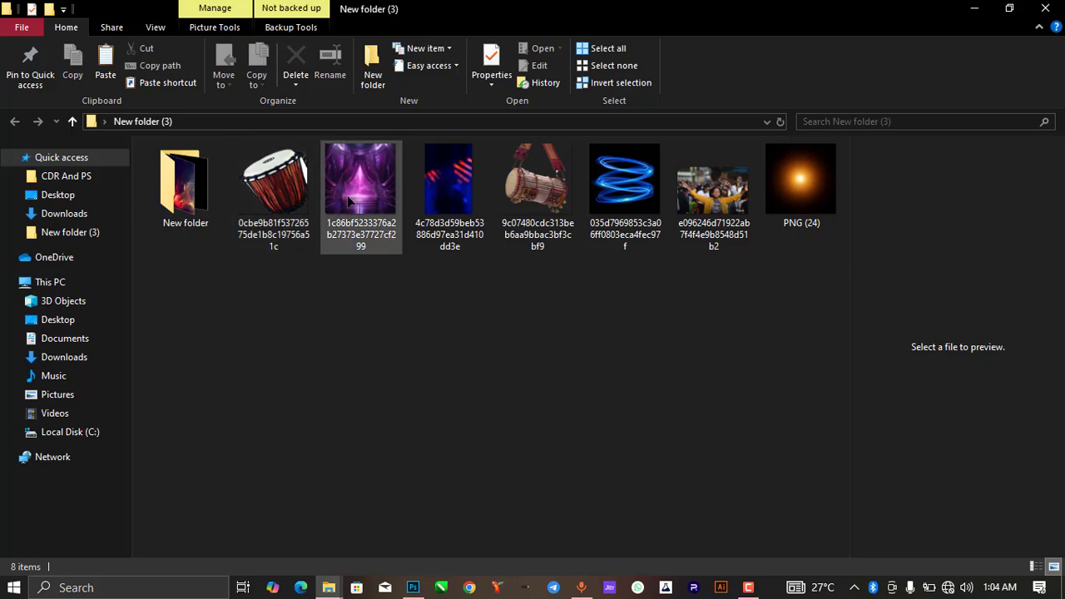
{"action": "left_click", "coordinate": [410, 579]}
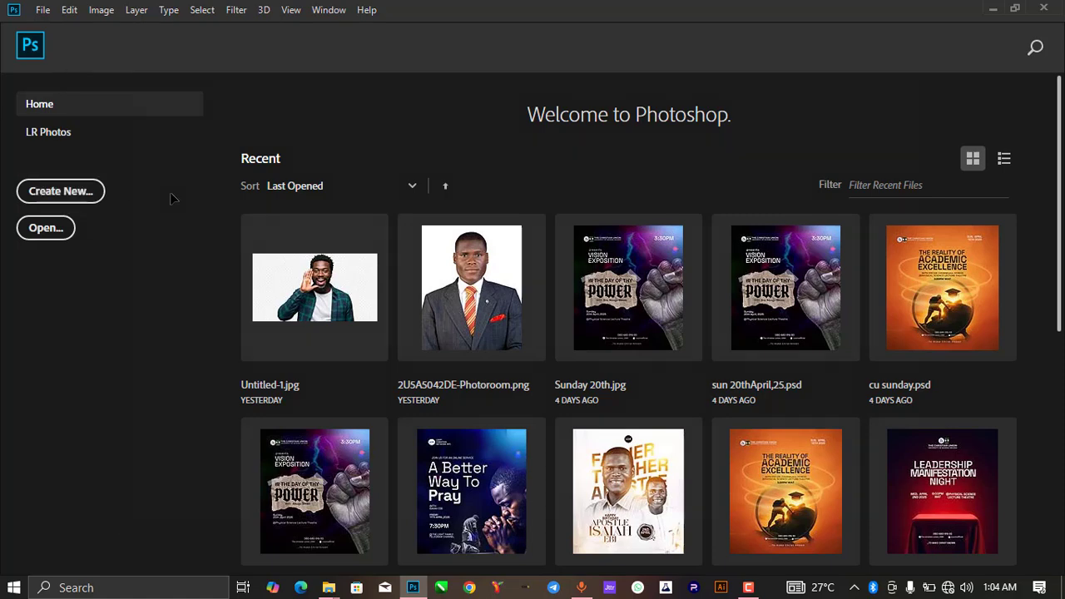
{"action": "key", "text": "ctrl+n"}
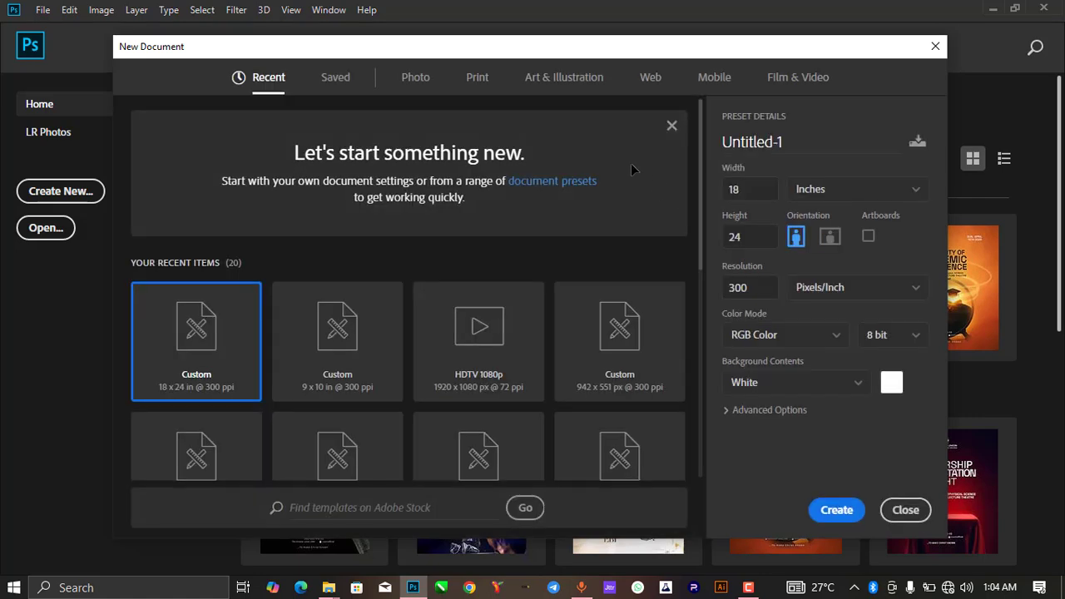
{"action": "left_click", "coordinate": [787, 142]}
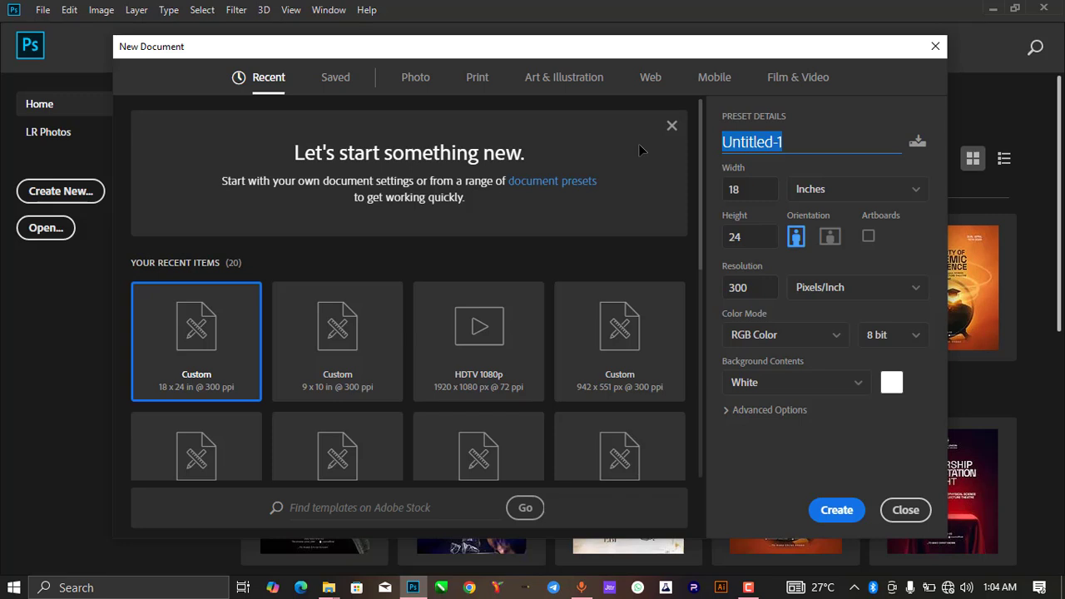
{"action": "type", "text": "bg"}
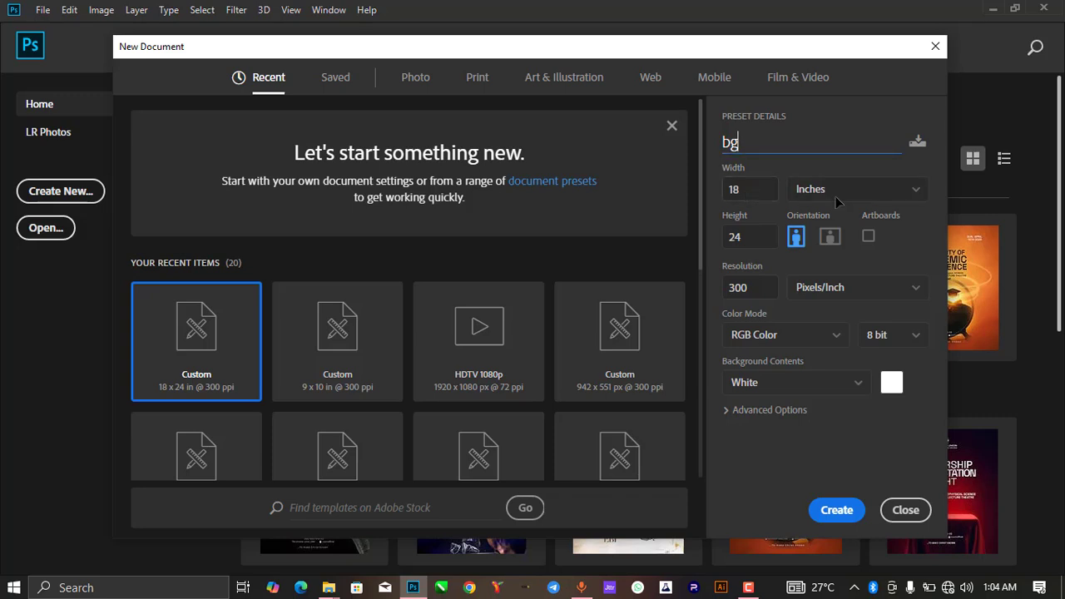
{"action": "left_click", "coordinate": [759, 193]}
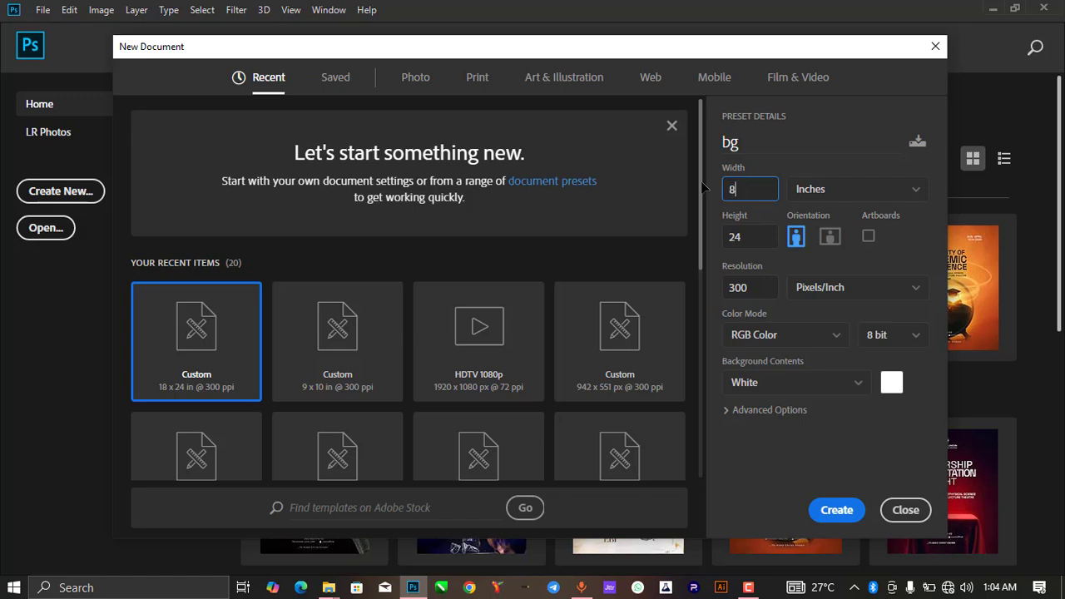
{"action": "type", "text": "8"}
{"action": "left_click", "coordinate": [741, 237]}
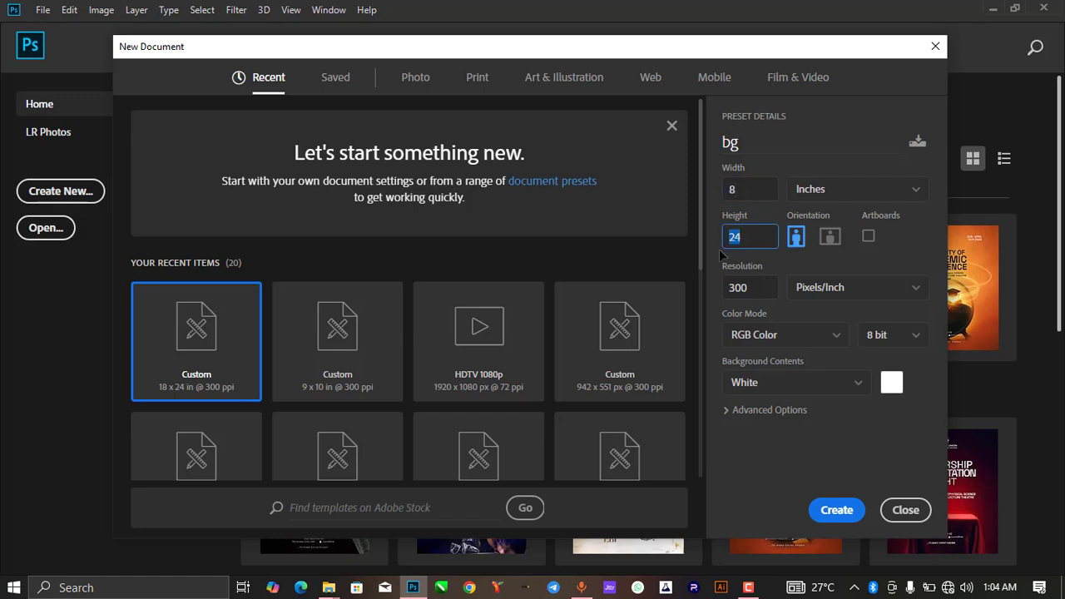
{"action": "type", "text": "9"}
{"action": "left_click", "coordinate": [837, 509]}
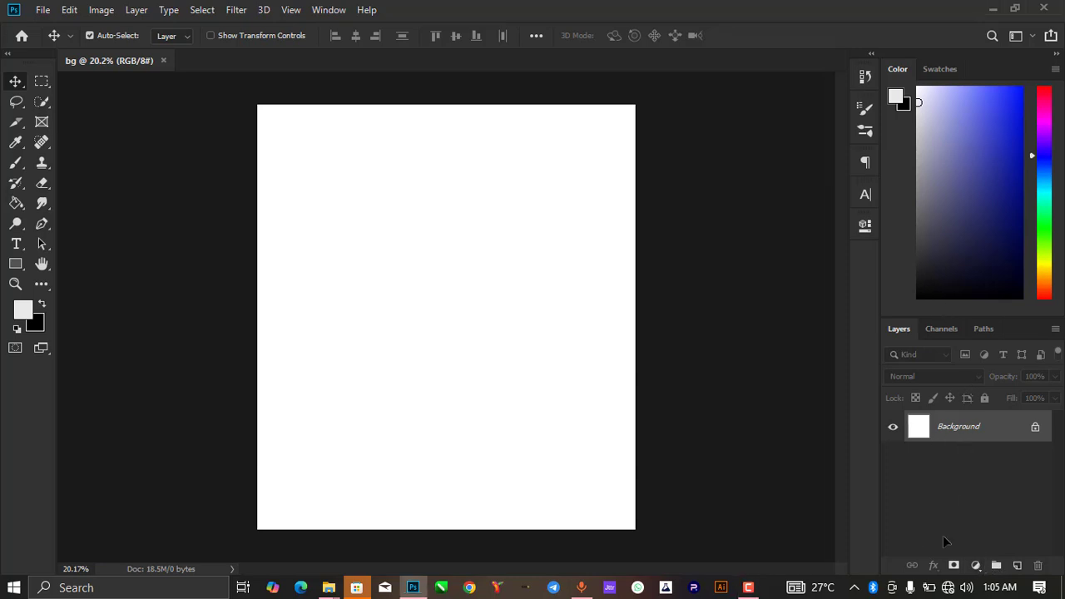
Step: Add a solid color fill layer in near-black navy, #010211, above the background
{"action": "left_click", "coordinate": [977, 566]}
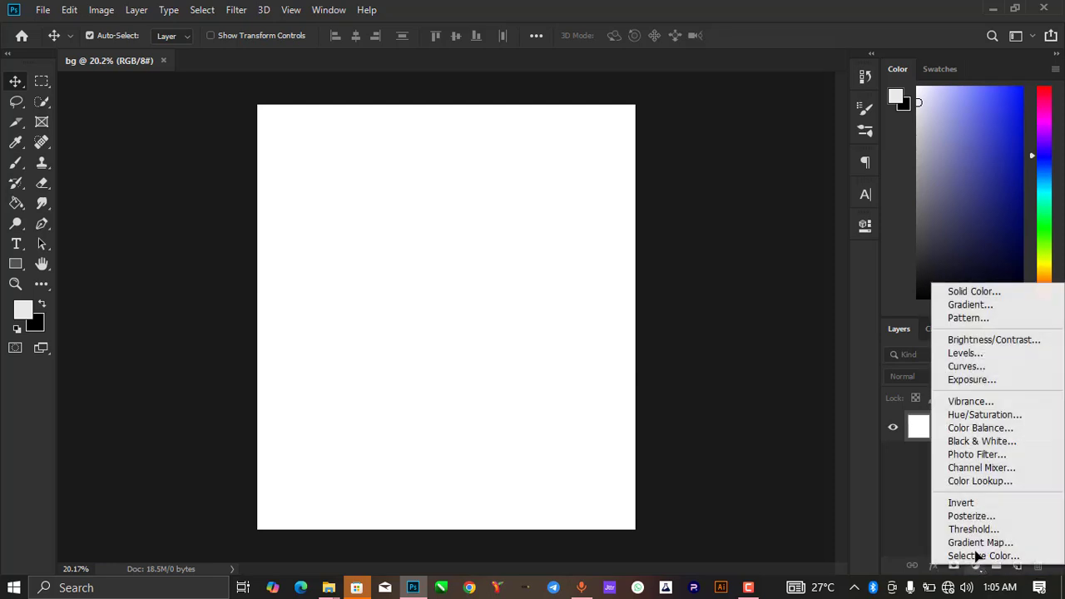
{"action": "left_click", "coordinate": [989, 296]}
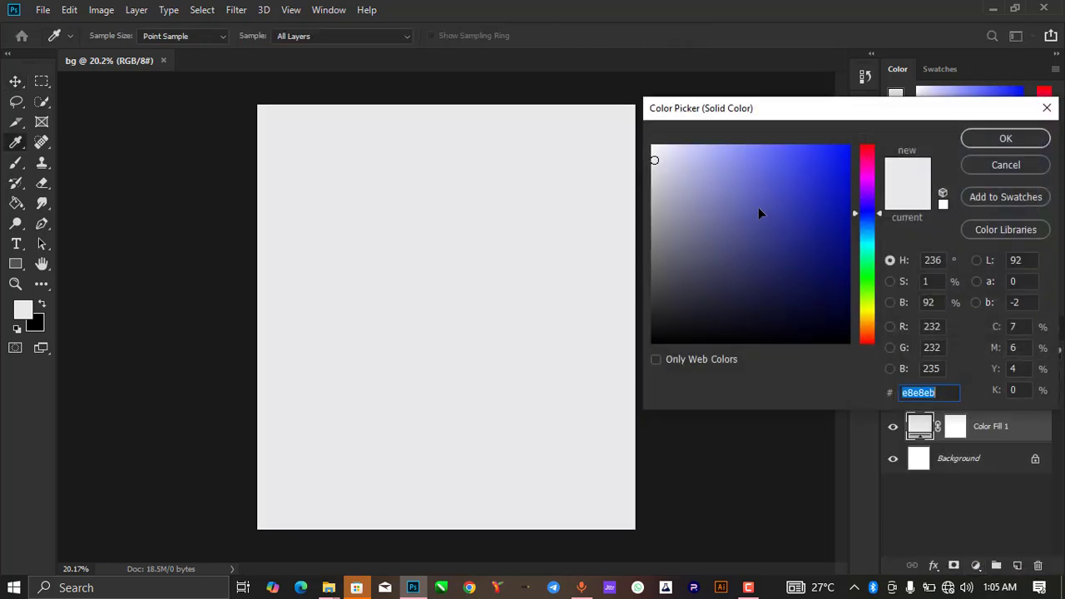
{"action": "left_click", "coordinate": [806, 331]}
{"action": "left_click", "coordinate": [838, 323]}
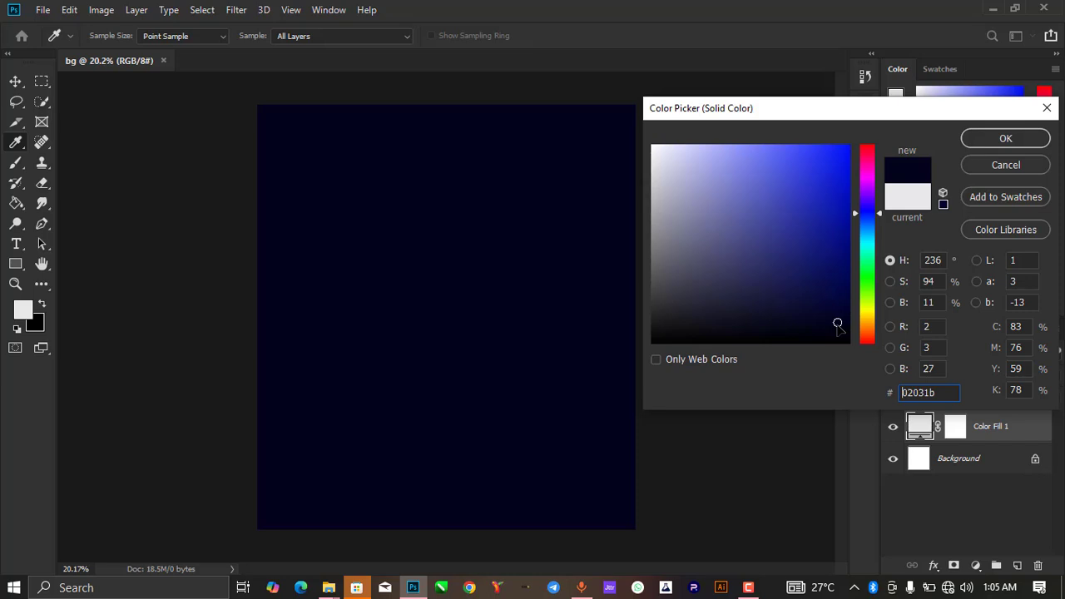
{"action": "left_click_drag", "start_coordinate": [843, 334], "coordinate": [843, 336]}
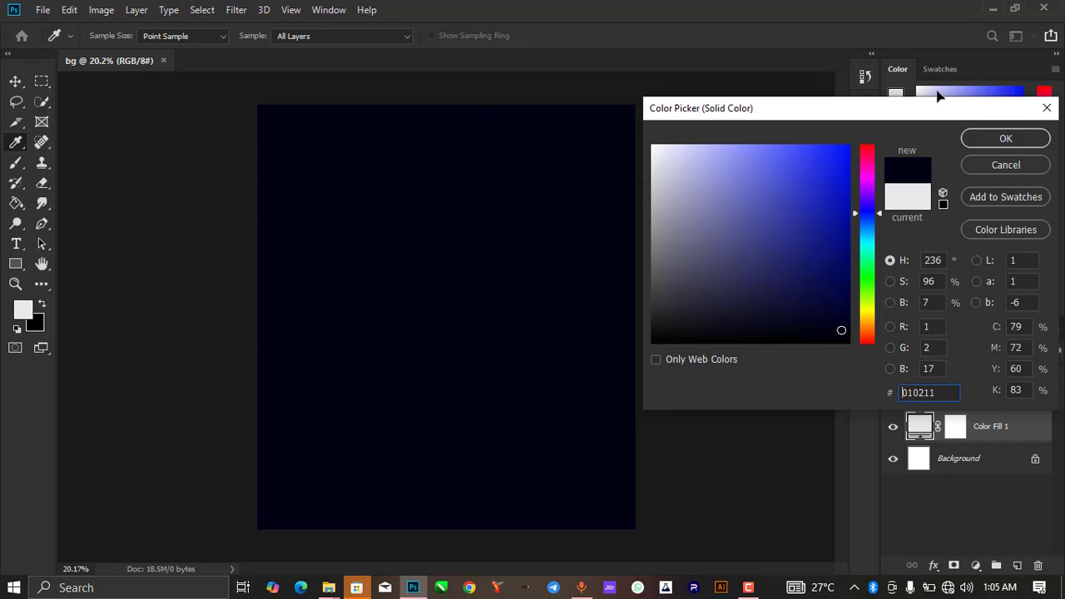
{"action": "left_click", "coordinate": [1006, 138]}
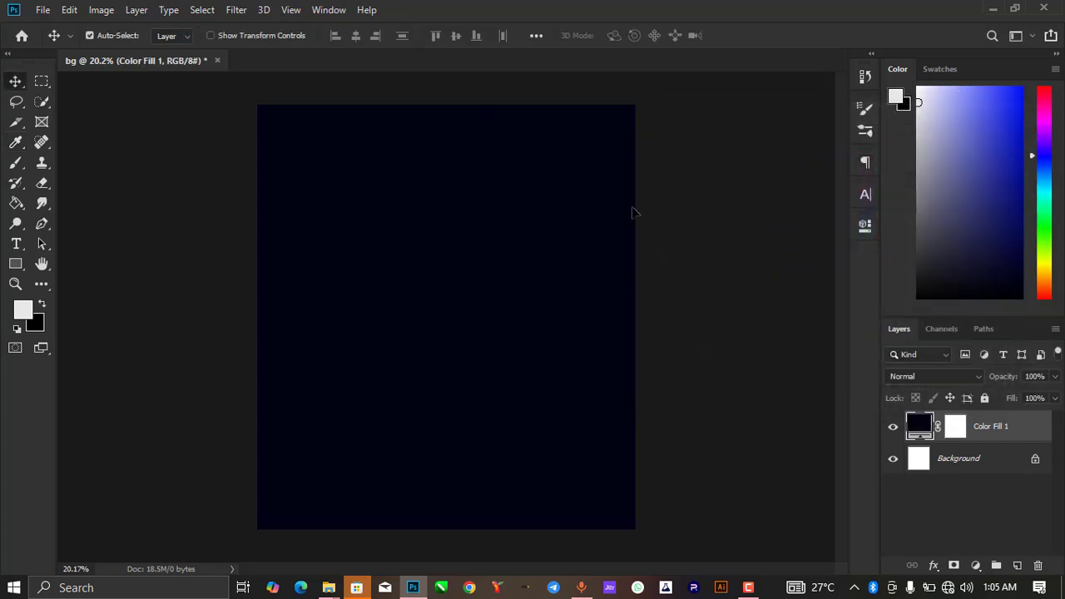
{"action": "scroll", "coordinate": [452, 209], "scroll_direction": "up", "scroll_amount": 3}
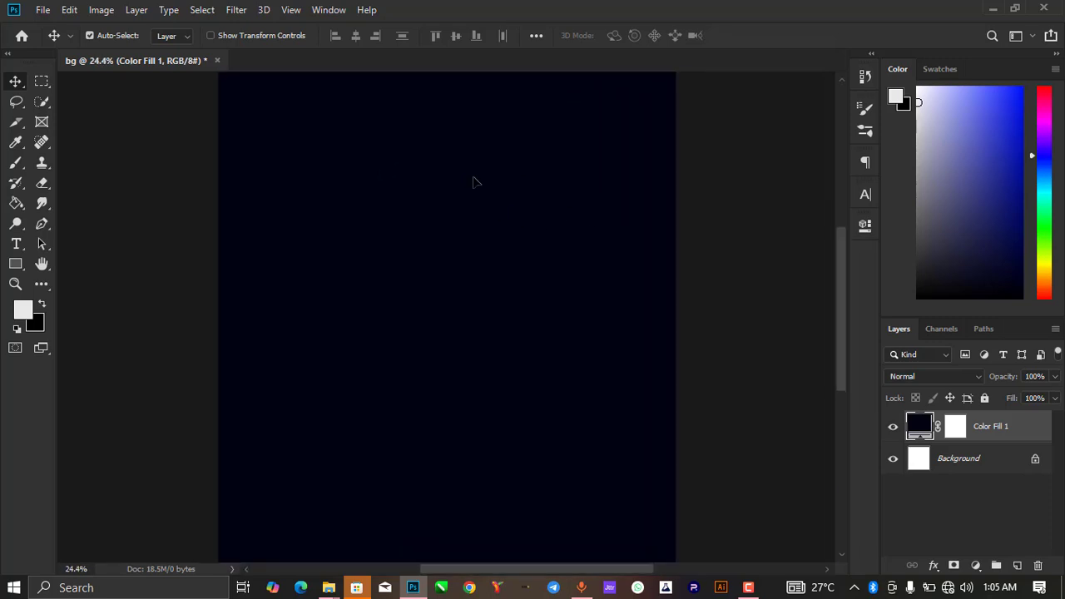
{"action": "scroll", "coordinate": [475, 197], "scroll_direction": "down", "scroll_amount": 1}
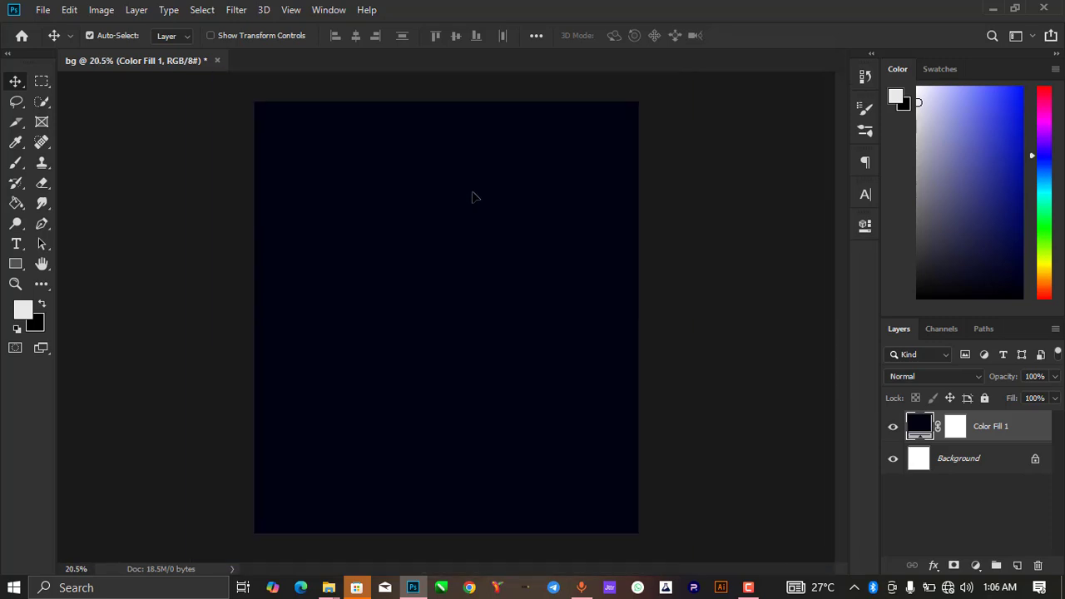
{"action": "scroll", "coordinate": [474, 194], "scroll_direction": "up", "scroll_amount": 2}
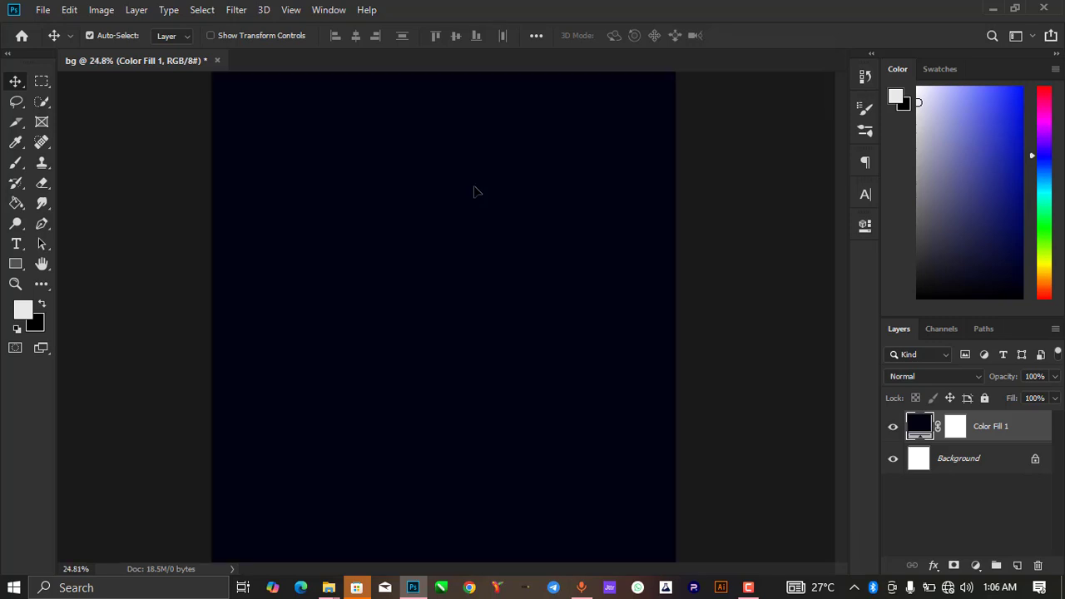
{"action": "scroll", "coordinate": [499, 189], "scroll_direction": "down", "scroll_amount": 1}
{"action": "scroll", "coordinate": [535, 200], "scroll_direction": "down", "scroll_amount": 1}
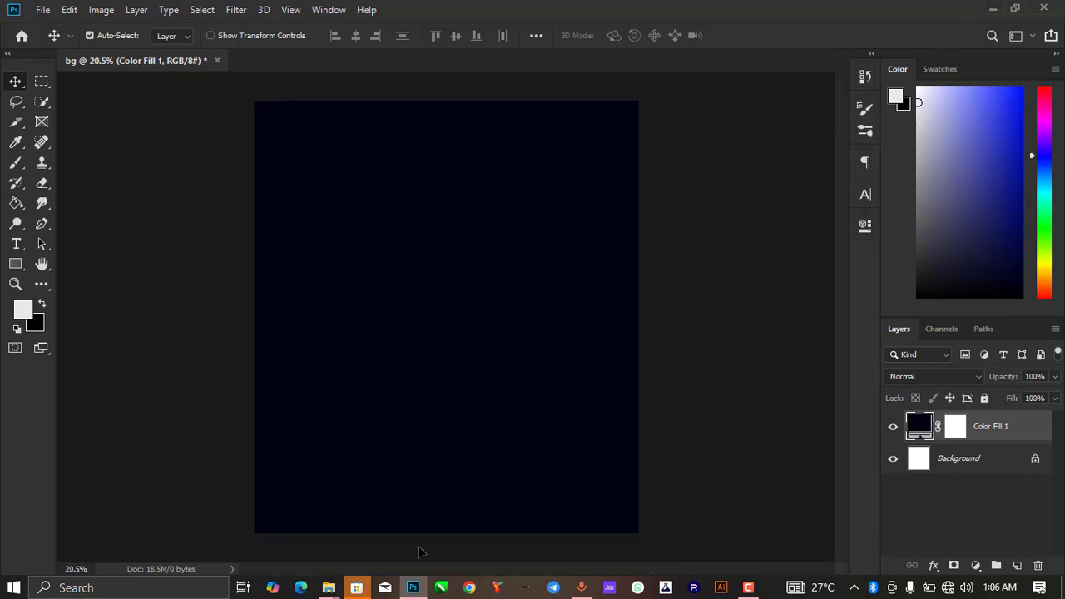
{"action": "key", "text": "F9"}
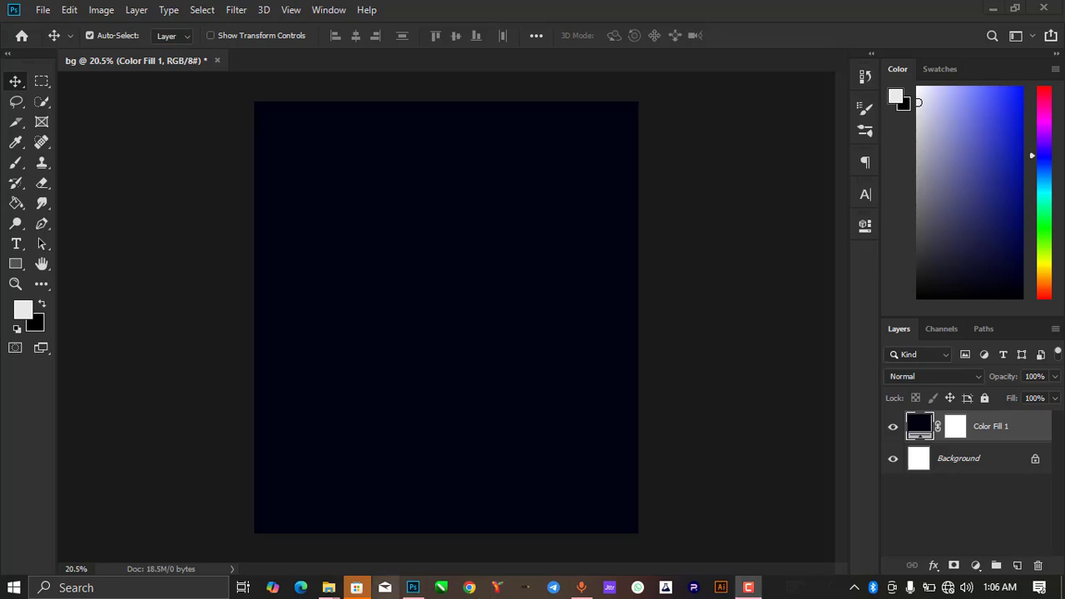
Step: Place the purple curtain stage image from New folder (3) into the bg document above the color fill
{"action": "left_click", "coordinate": [329, 587]}
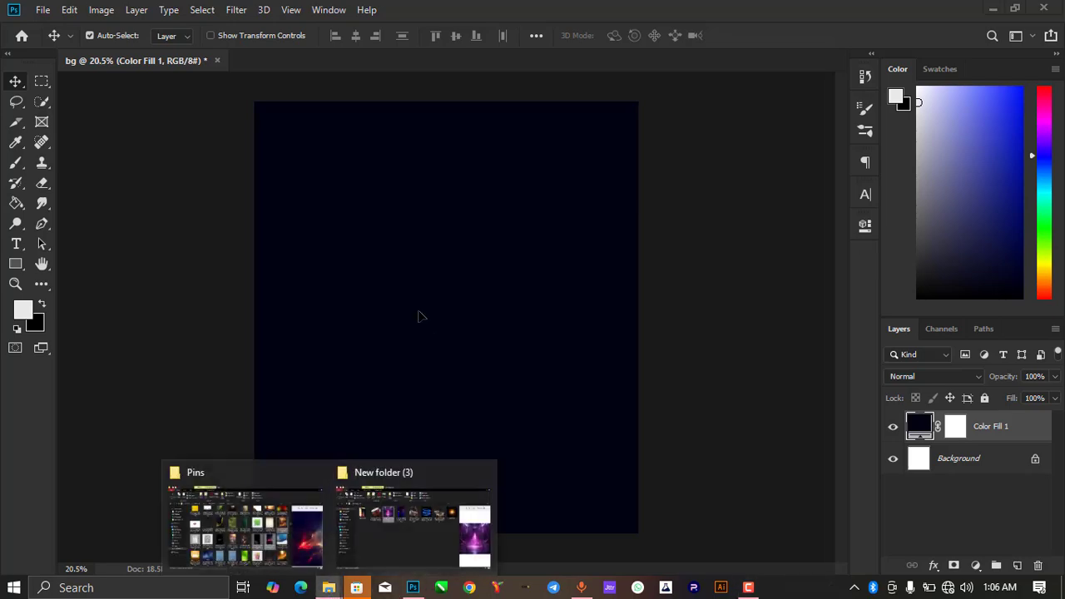
{"action": "left_click", "coordinate": [400, 509]}
{"action": "left_click_drag", "start_coordinate": [367, 197], "coordinate": [491, 345]}
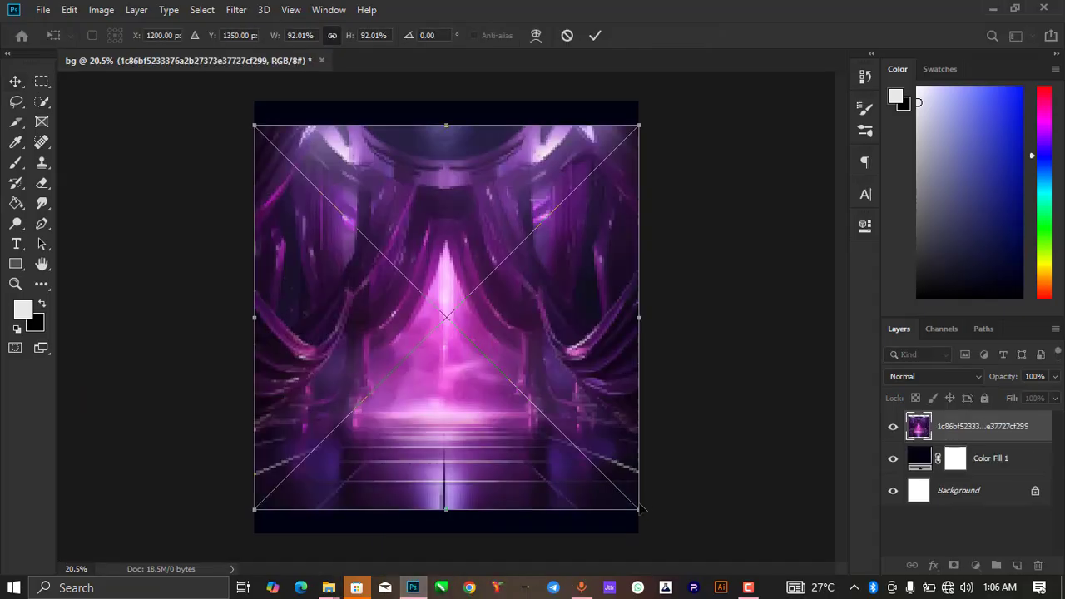
Step: Enlarge the placed curtain image until it covers the whole canvas and center it horizontally
{"action": "left_click_drag", "start_coordinate": [643, 509], "coordinate": [673, 543]}
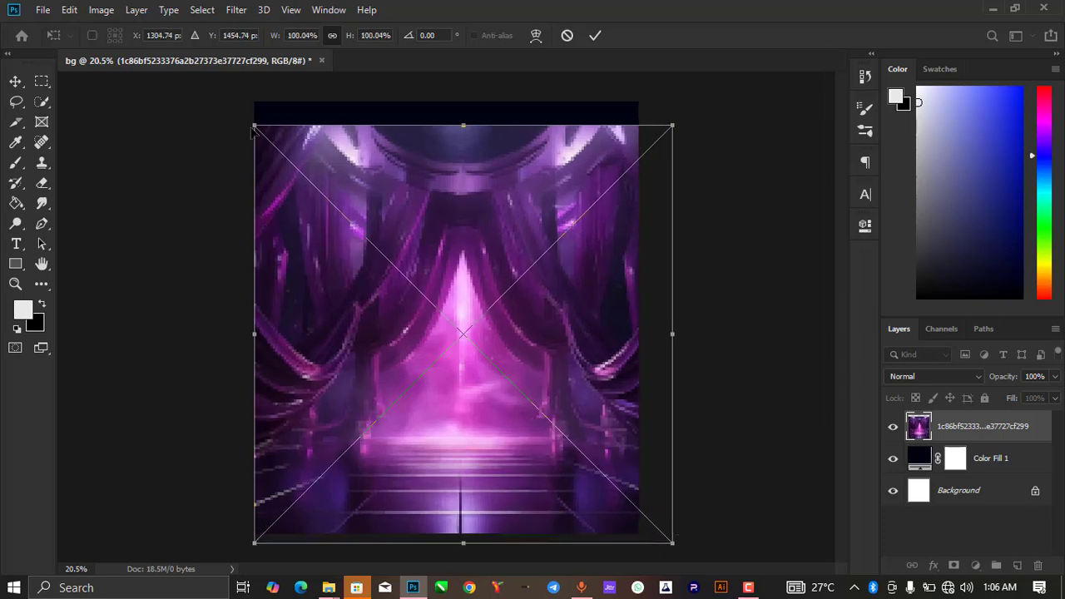
{"action": "left_click_drag", "start_coordinate": [253, 128], "coordinate": [225, 100]}
{"action": "left_click_drag", "start_coordinate": [346, 196], "coordinate": [362, 186]}
{"action": "left_click", "coordinate": [596, 35]}
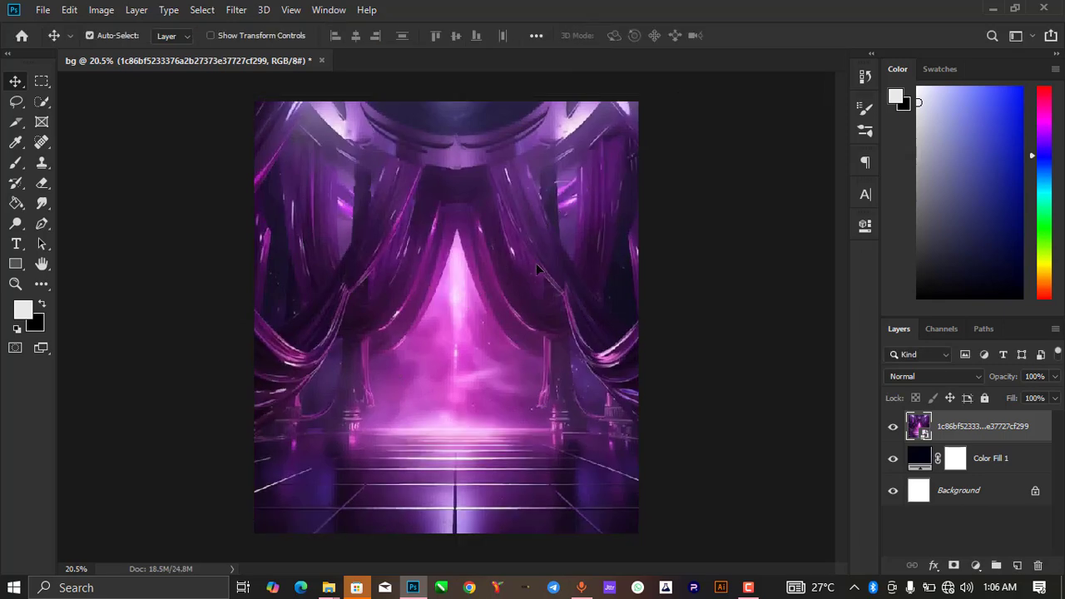
{"action": "left_click_drag", "start_coordinate": [524, 283], "coordinate": [512, 278]}
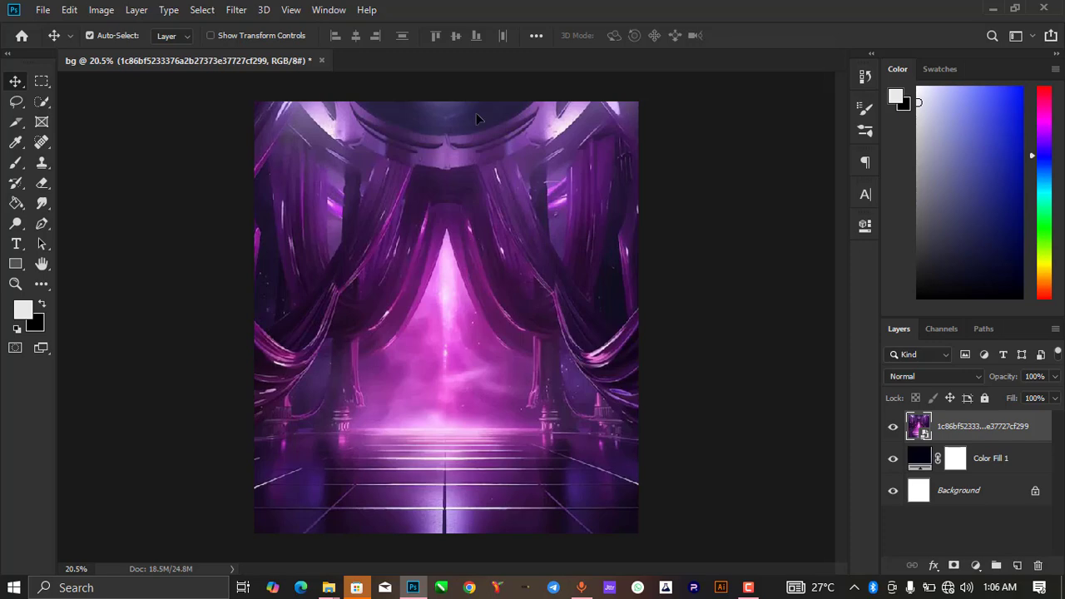
{"action": "left_click", "coordinate": [238, 10]}
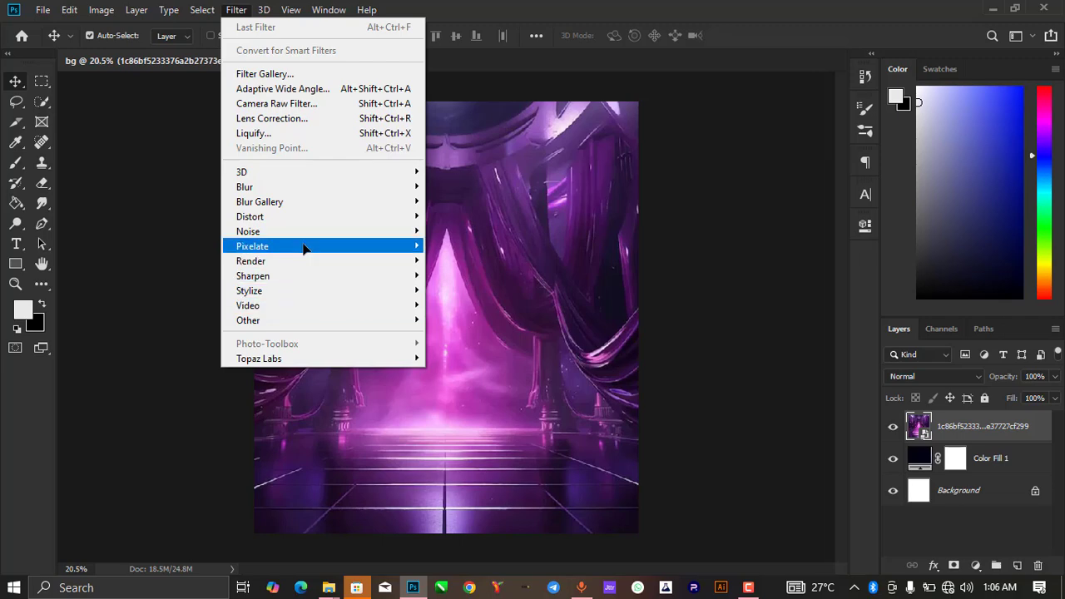
{"action": "mouse_move", "coordinate": [299, 186]}
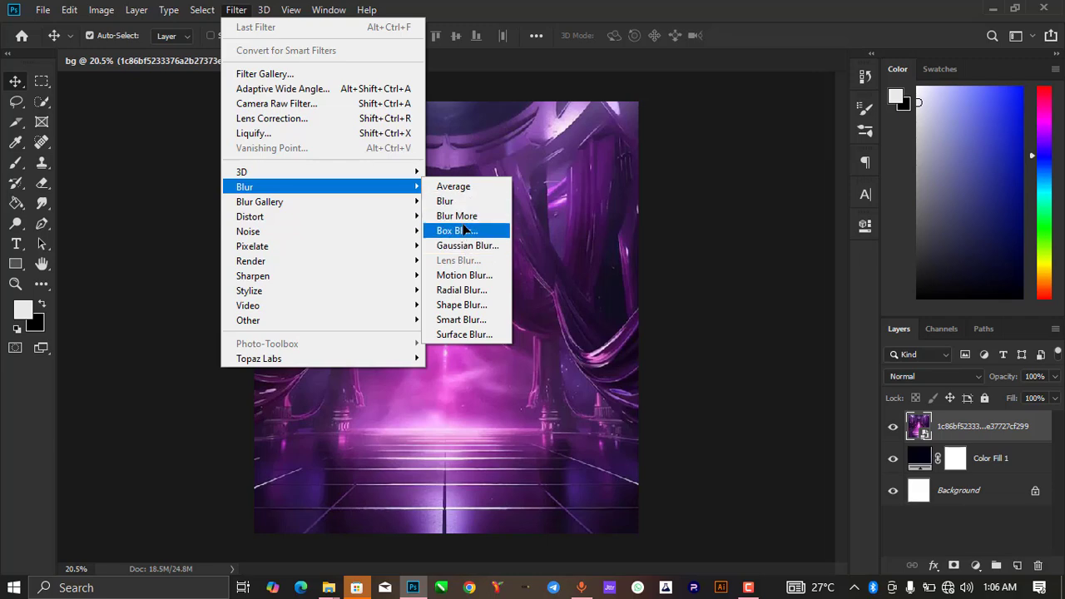
{"action": "left_click", "coordinate": [532, 194]}
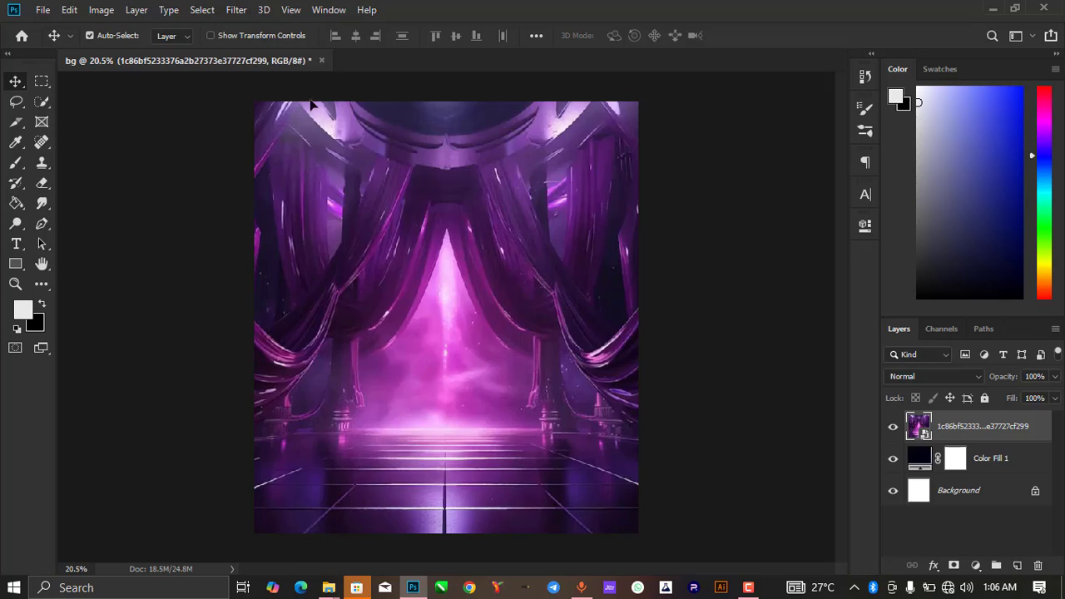
Step: Apply a strong Gaussian Blur to the curtain image layer and set its blend mode to Overlay
{"action": "left_click", "coordinate": [236, 10]}
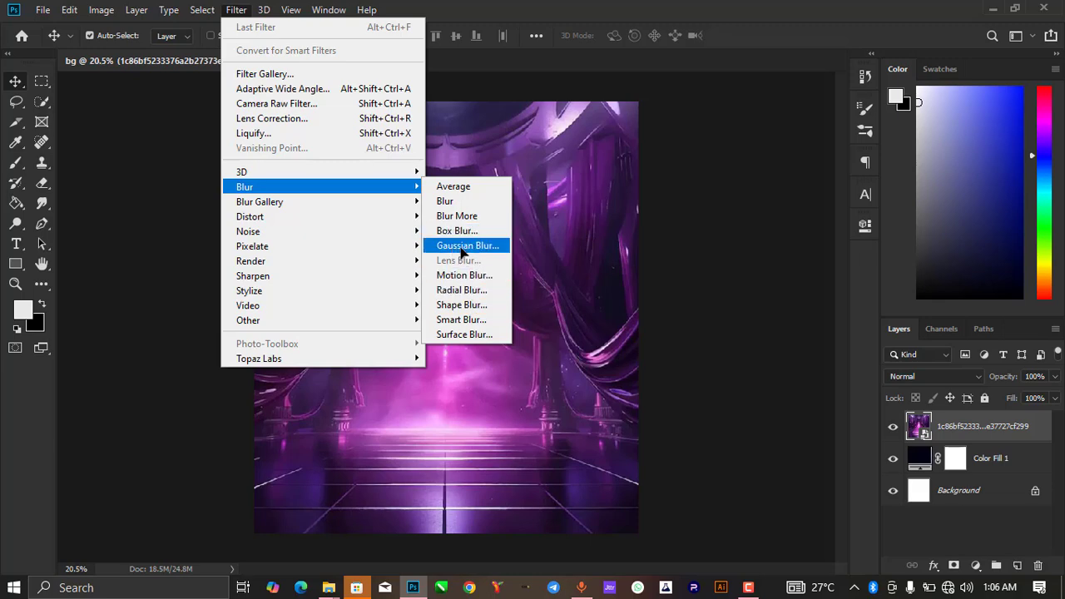
{"action": "left_click", "coordinate": [462, 246]}
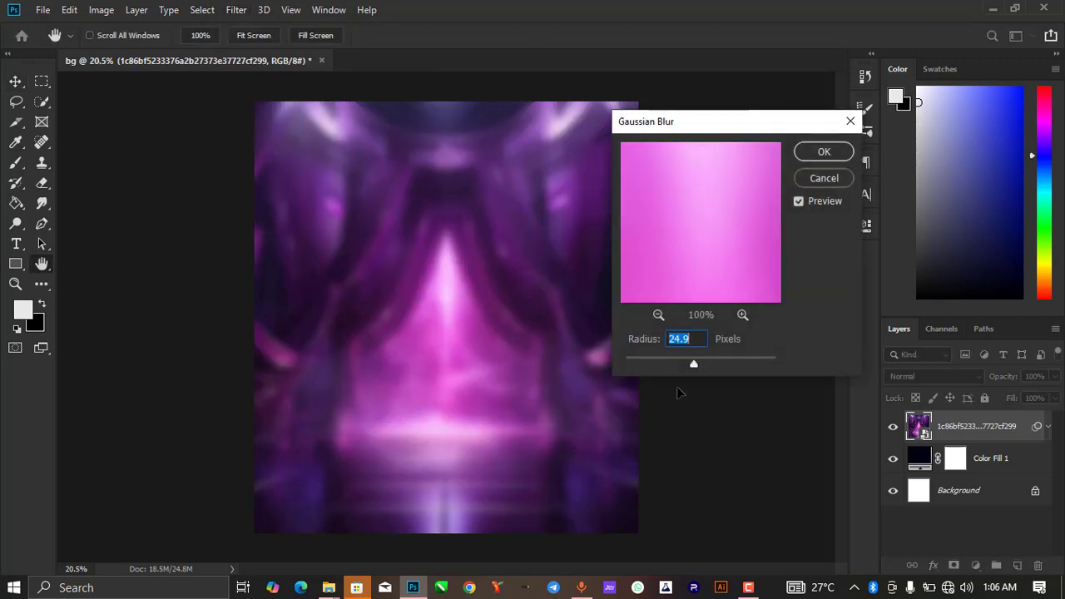
{"action": "left_click_drag", "start_coordinate": [692, 364], "coordinate": [696, 364]}
{"action": "left_click_drag", "start_coordinate": [697, 363], "coordinate": [695, 359]}
{"action": "left_click", "coordinate": [819, 152]}
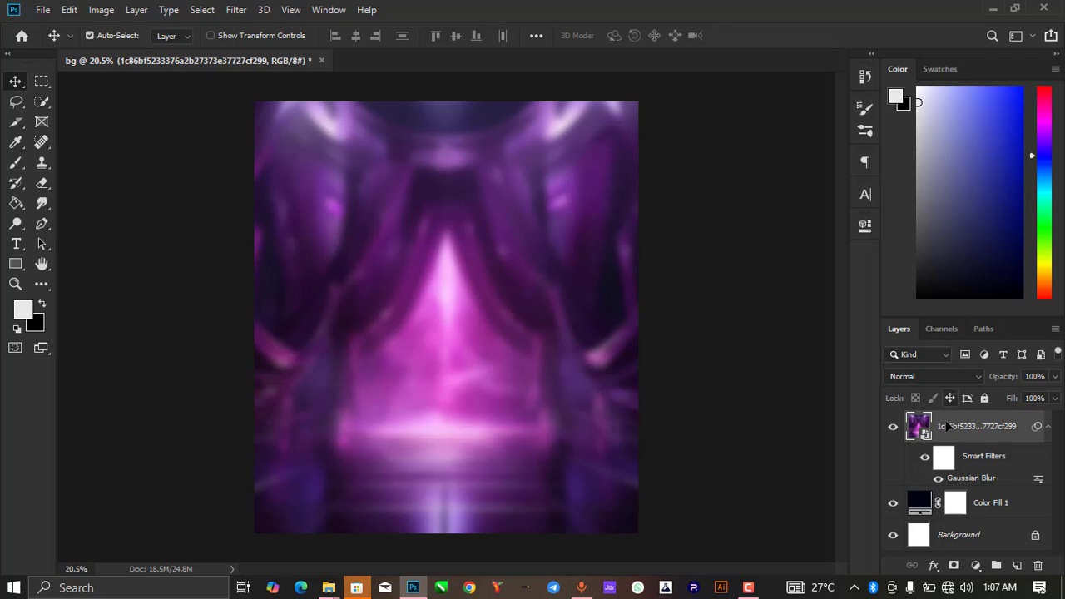
{"action": "left_click", "coordinate": [953, 379]}
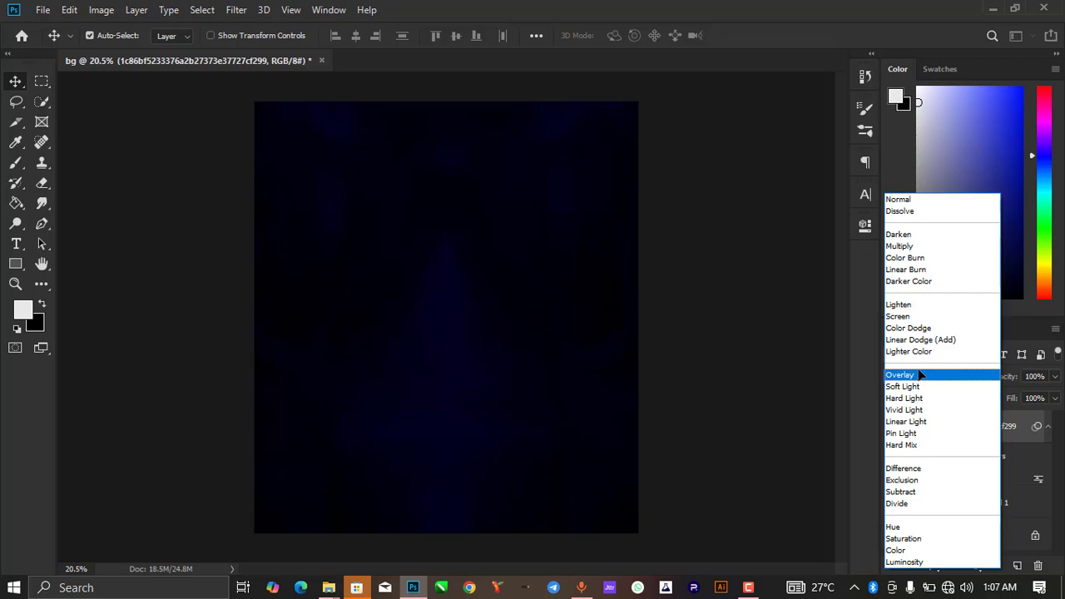
{"action": "left_click", "coordinate": [901, 374]}
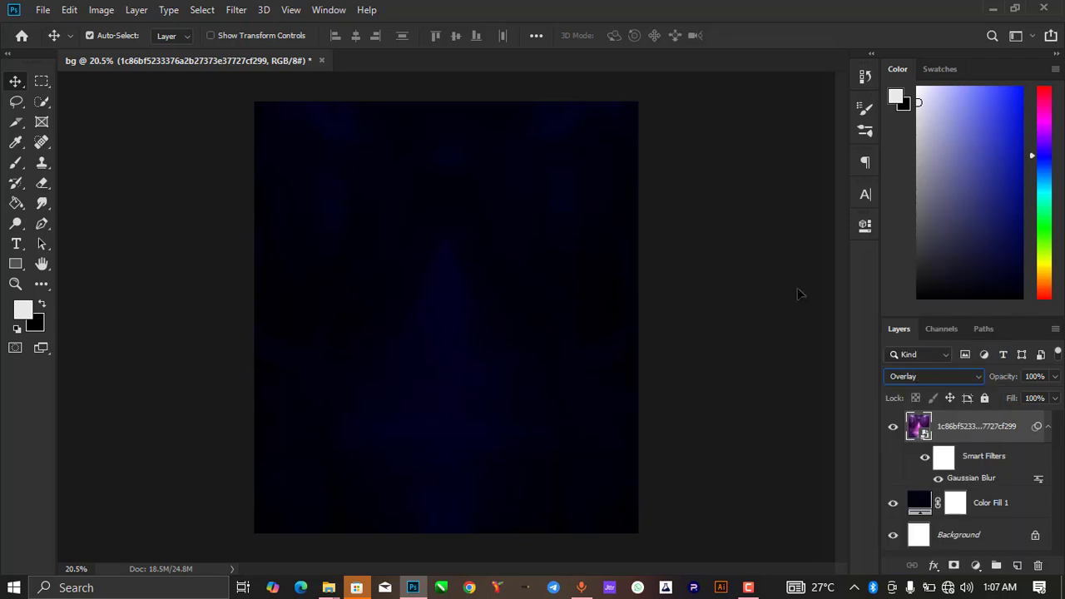
Step: Change the solid color fill under the curtain image to a slightly brighter dark navy blue
{"action": "double_click", "coordinate": [919, 503]}
{"action": "left_click", "coordinate": [843, 287]}
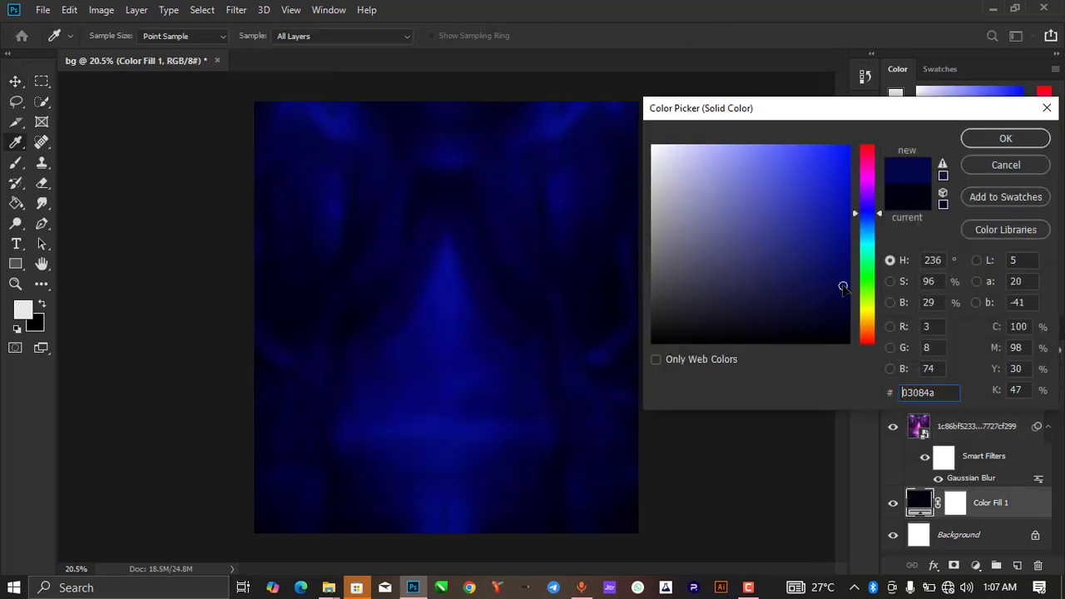
{"action": "mouse_move", "coordinate": [843, 287]}
{"action": "left_mouse_down"}
{"action": "mouse_move", "coordinate": [843, 297]}
{"action": "mouse_move", "coordinate": [844, 271]}
{"action": "mouse_move", "coordinate": [844, 304]}
{"action": "left_mouse_up"}
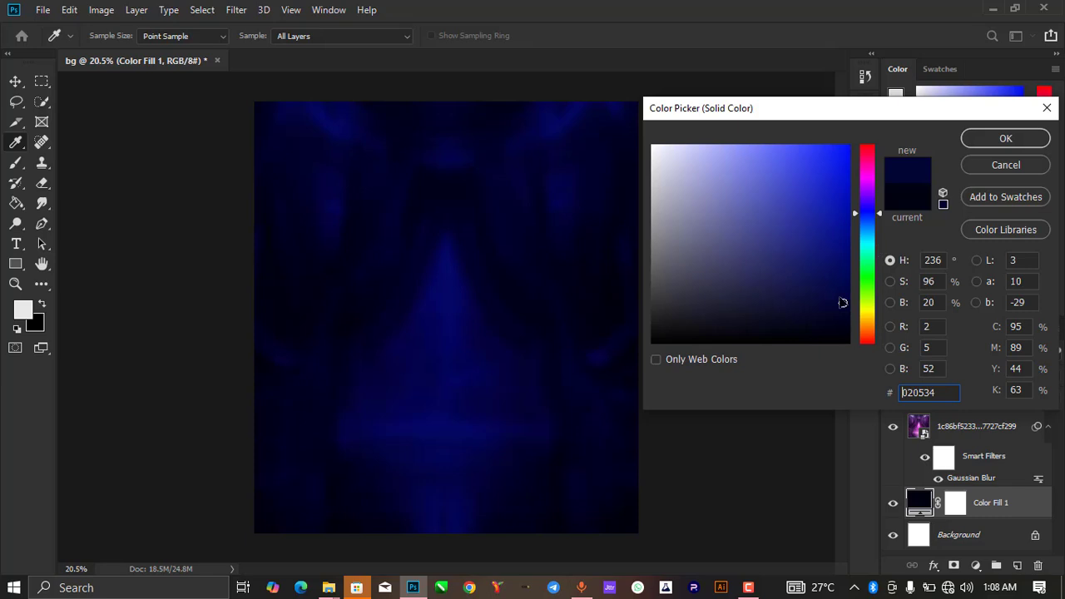
{"action": "left_click_drag", "start_coordinate": [844, 305], "coordinate": [844, 300]}
{"action": "left_click", "coordinate": [988, 142]}
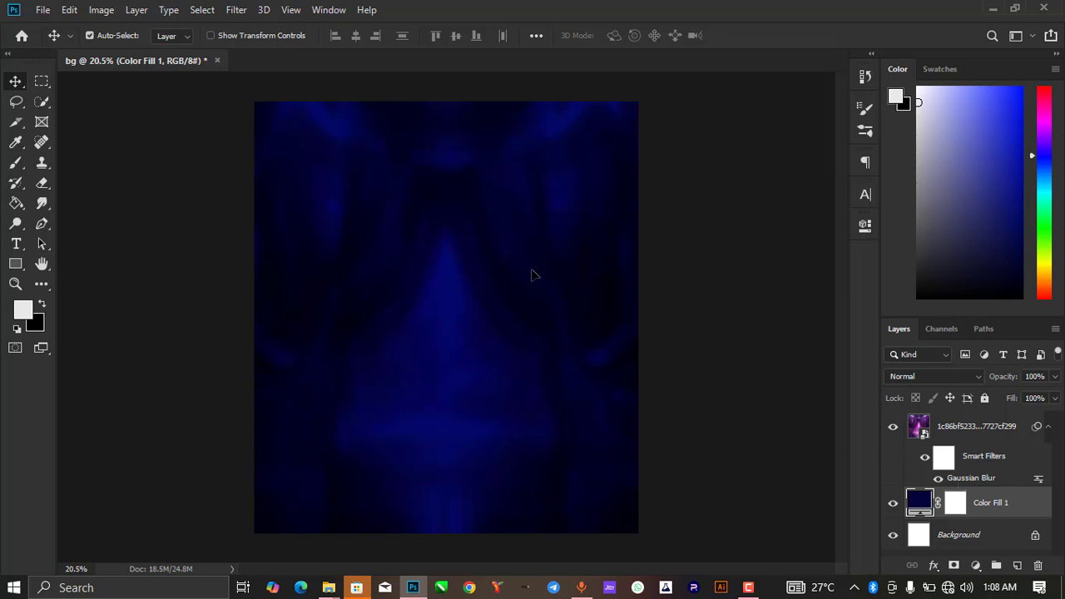
Step: Start the Add Noise filter on the Color Fill 1 layer, converting the layer to a smart object
{"action": "scroll", "coordinate": [445, 278], "scroll_direction": "up", "scroll_amount": 2}
{"action": "scroll", "coordinate": [496, 271], "scroll_direction": "down", "scroll_amount": 2}
{"action": "left_click", "coordinate": [237, 14]}
{"action": "mouse_move", "coordinate": [279, 239]}
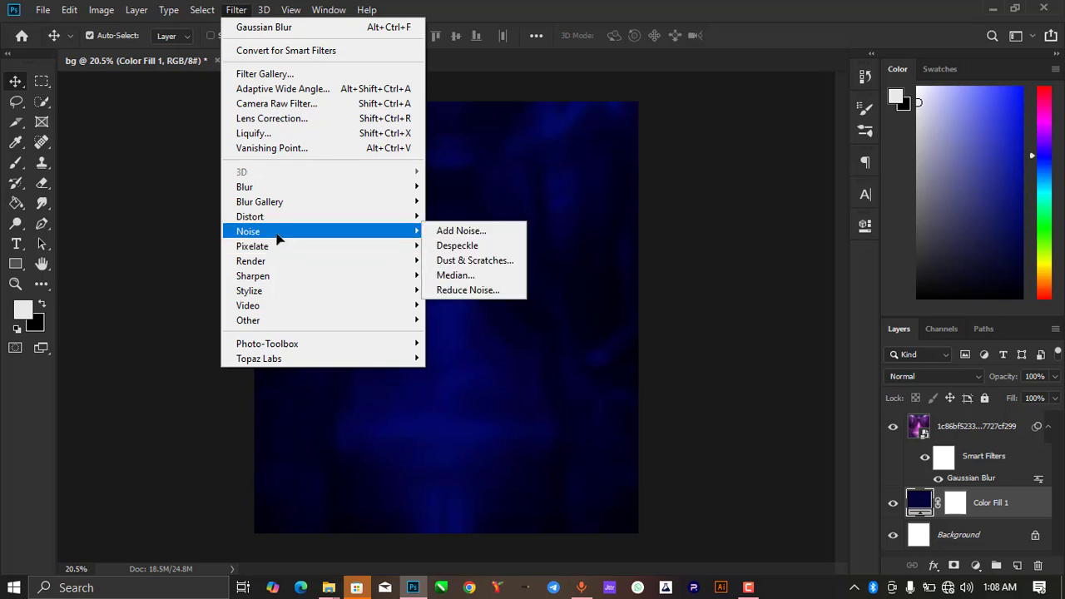
{"action": "left_click", "coordinate": [466, 232]}
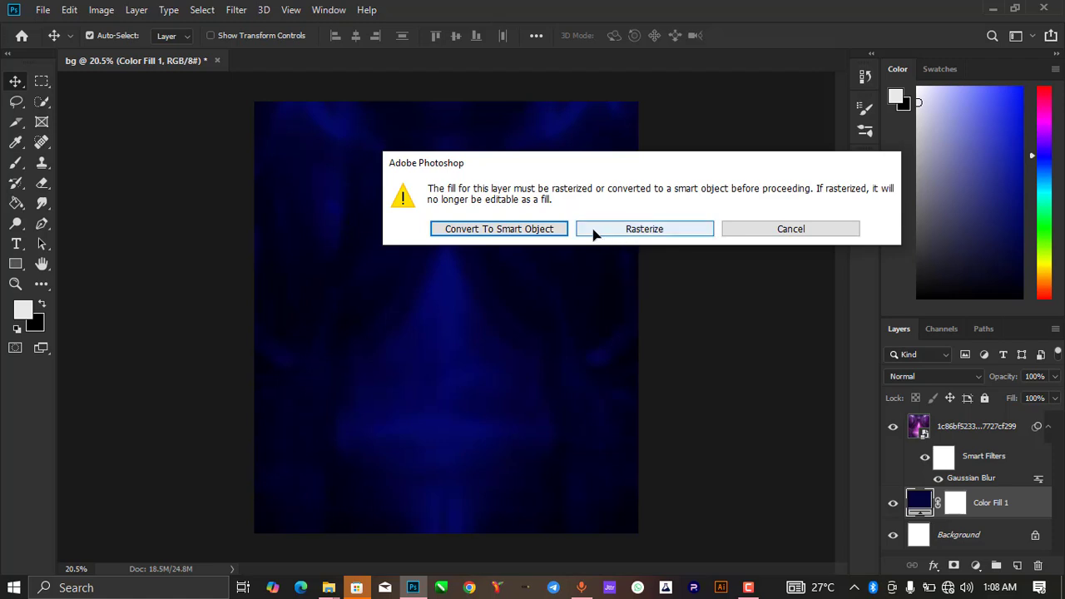
{"action": "left_click", "coordinate": [519, 228]}
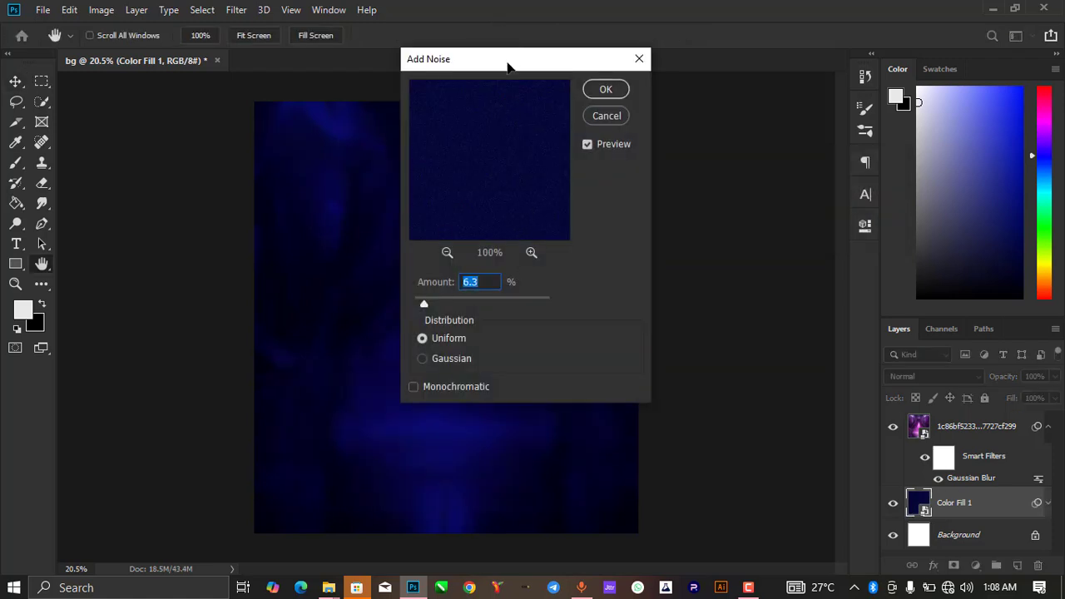
Step: Apply the noise to the color fill with an amount of 4.39% and Uniform distribution
{"action": "left_click_drag", "start_coordinate": [509, 65], "coordinate": [562, 74]}
{"action": "left_click_drag", "start_coordinate": [484, 308], "coordinate": [590, 309]}
{"action": "left_click", "coordinate": [566, 306]}
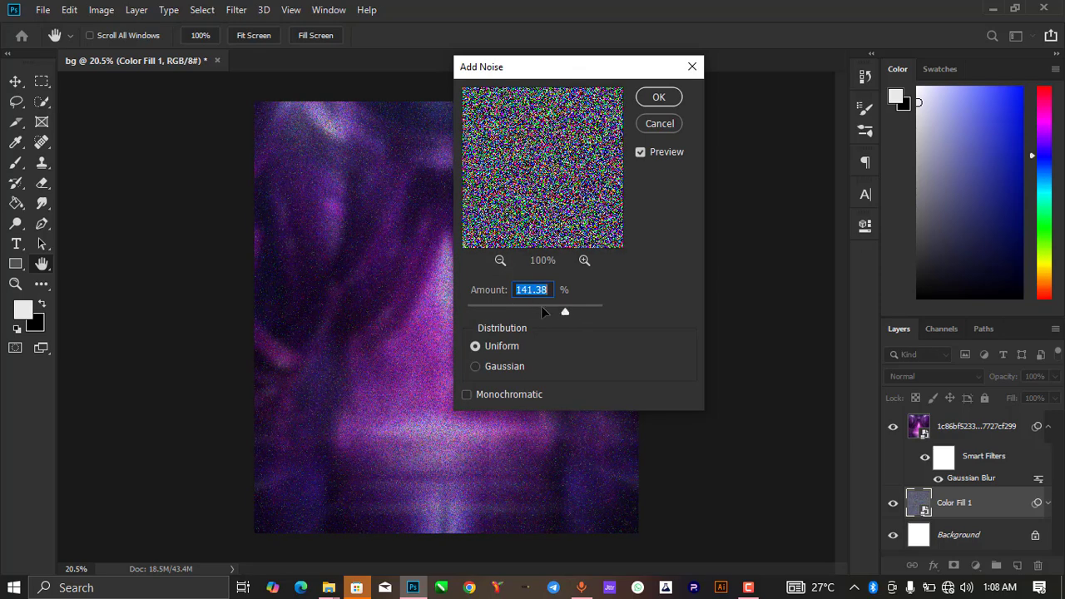
{"action": "left_click", "coordinate": [599, 307]}
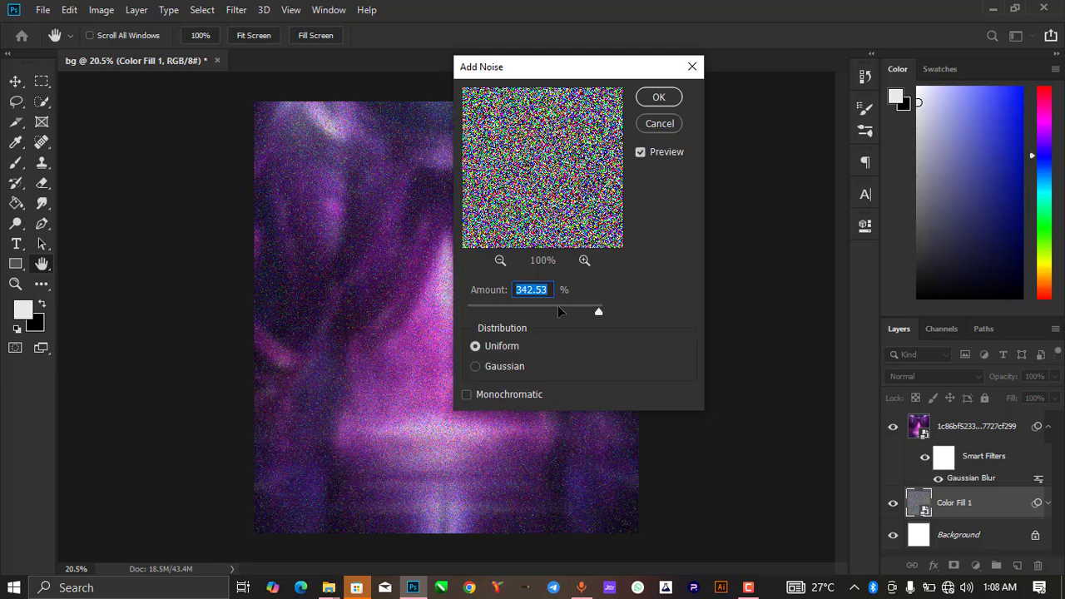
{"action": "left_click", "coordinate": [559, 307]}
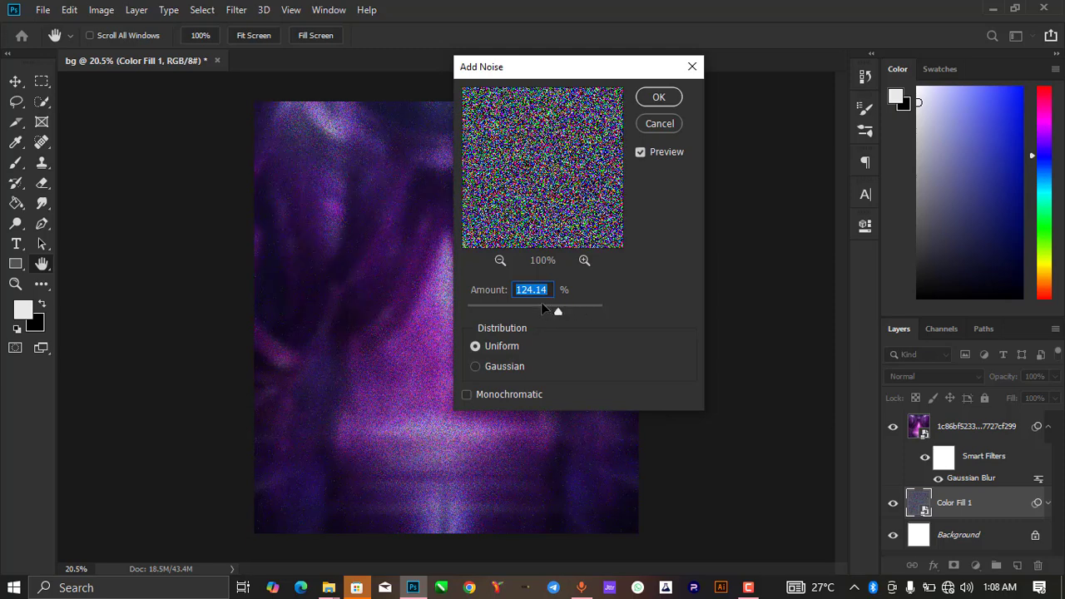
{"action": "left_click_drag", "start_coordinate": [542, 307], "coordinate": [479, 311]}
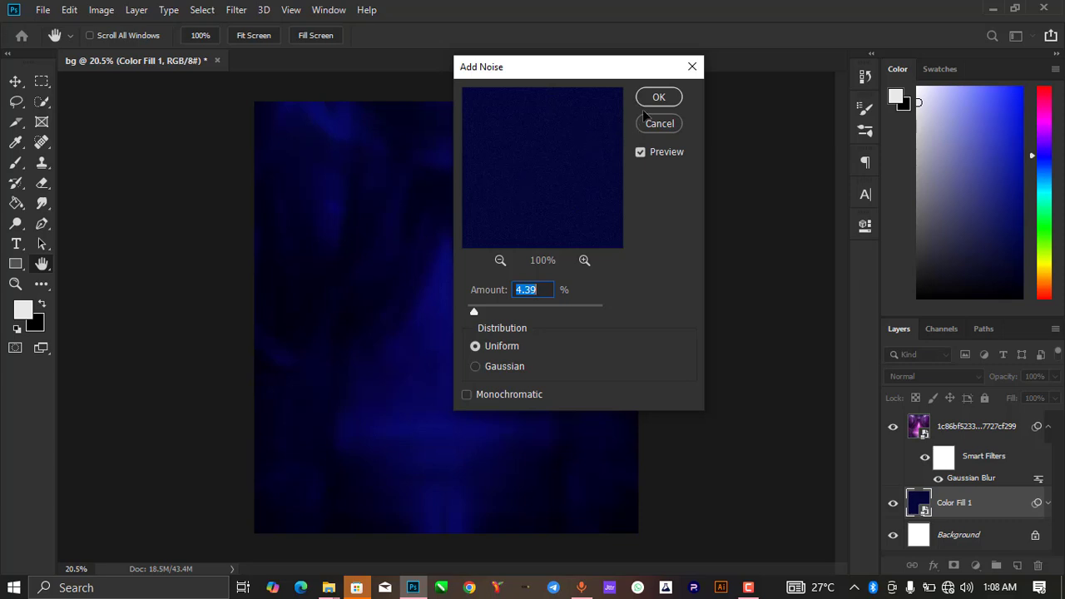
{"action": "left_click", "coordinate": [658, 98]}
Step: Examine the noise grain on the blue background up close and at full canvas view
{"action": "scroll", "coordinate": [481, 299], "scroll_direction": "up", "scroll_amount": 6}
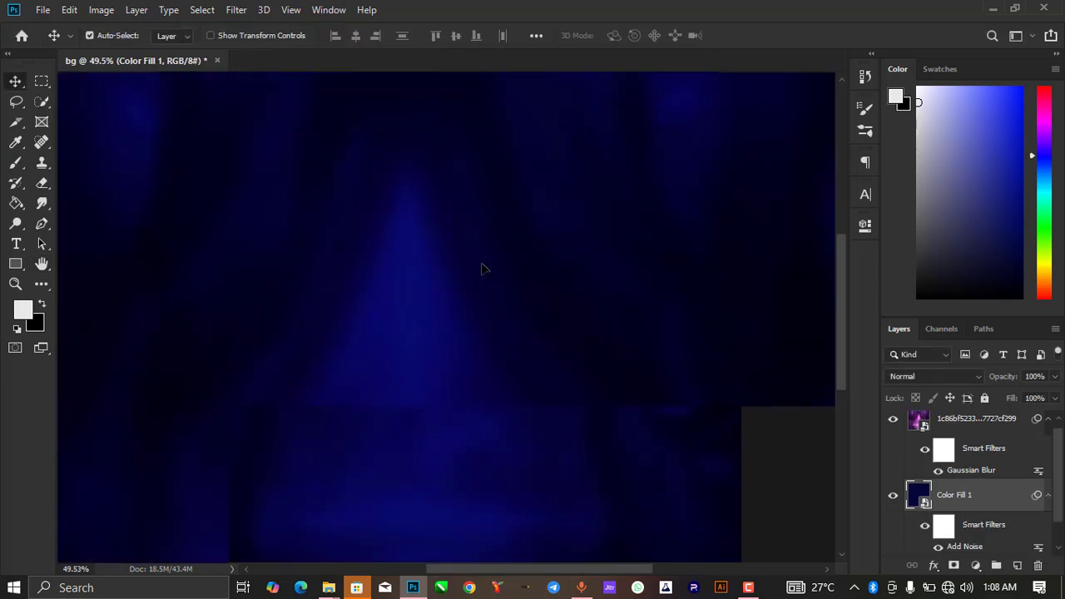
{"action": "scroll", "coordinate": [367, 249], "scroll_direction": "up", "scroll_amount": 5}
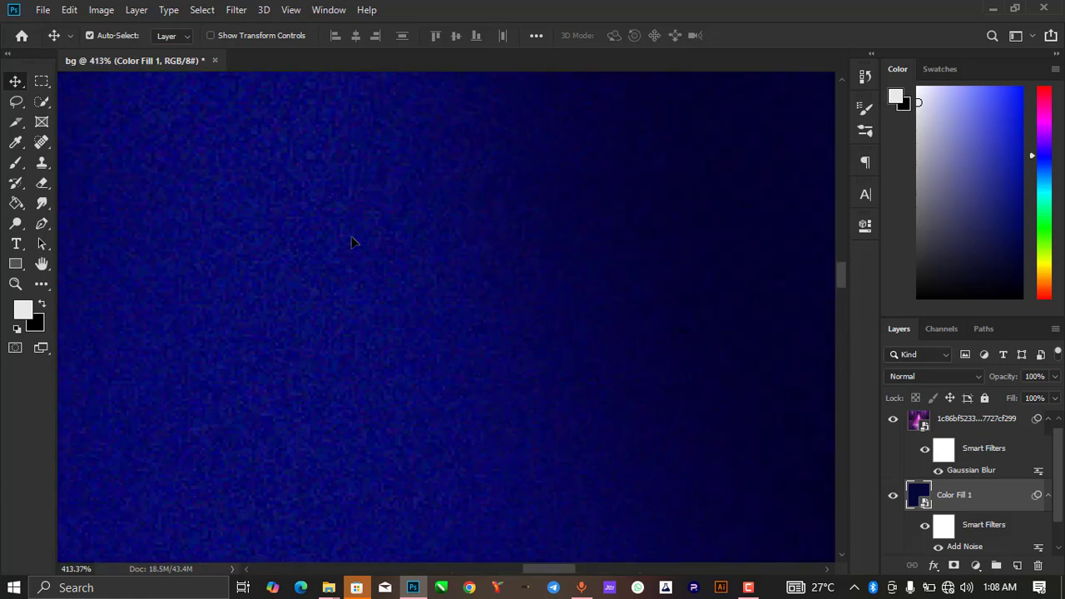
{"action": "scroll", "coordinate": [370, 246], "scroll_direction": "down", "scroll_amount": 10}
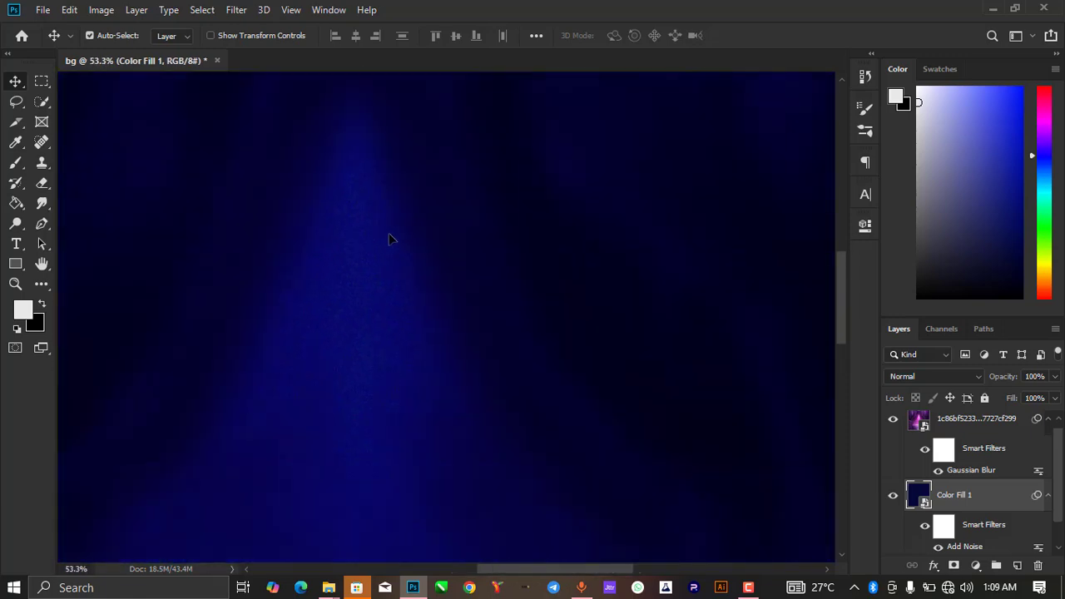
{"action": "scroll", "coordinate": [397, 231], "scroll_direction": "down", "scroll_amount": 1}
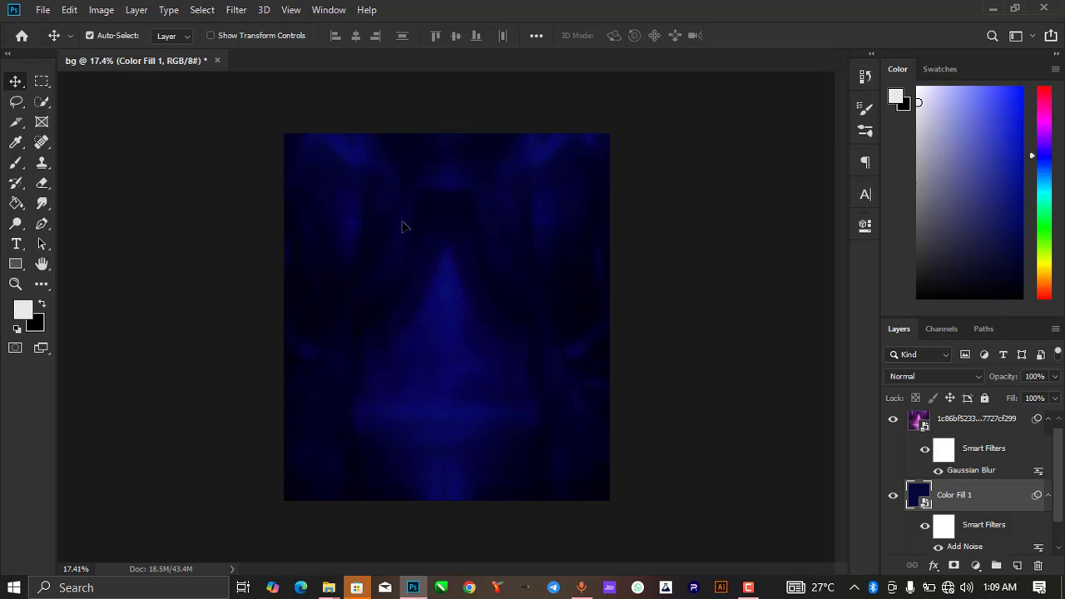
{"action": "scroll", "coordinate": [403, 226], "scroll_direction": "down", "scroll_amount": 1}
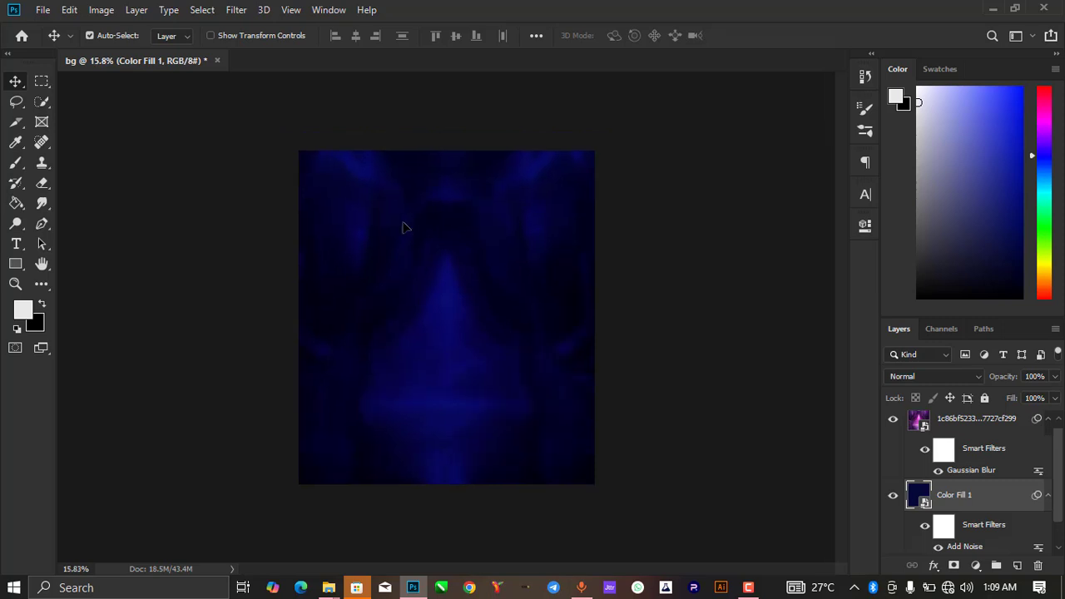
{"action": "scroll", "coordinate": [408, 225], "scroll_direction": "up", "scroll_amount": 2}
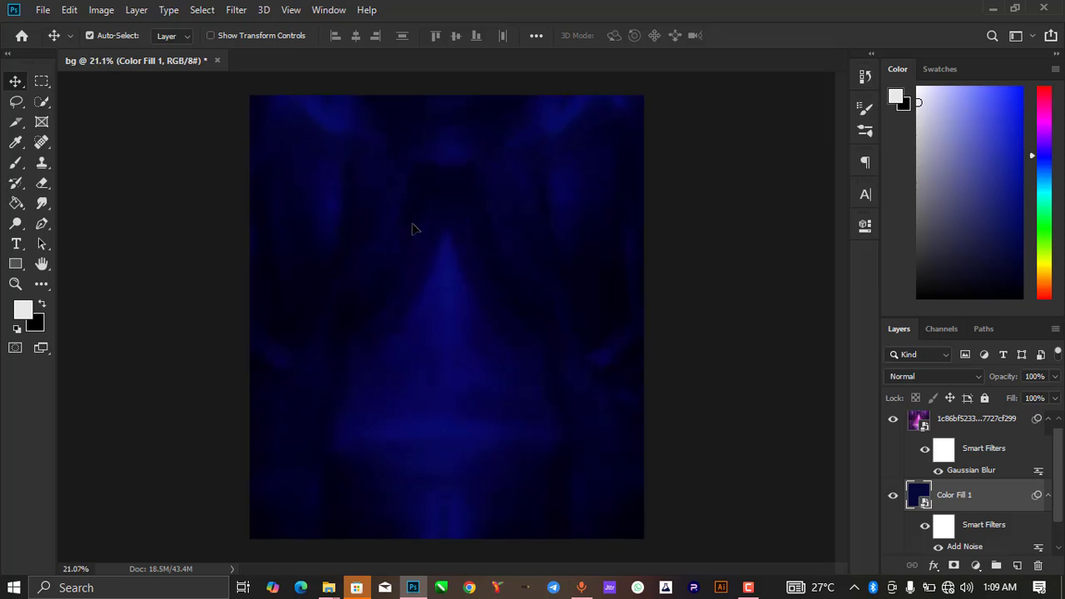
Step: Place the blue image with red light streaks from New folder (3) above the color fill and enlarge it to cover the canvas
{"action": "mouse_move", "coordinate": [329, 588]}
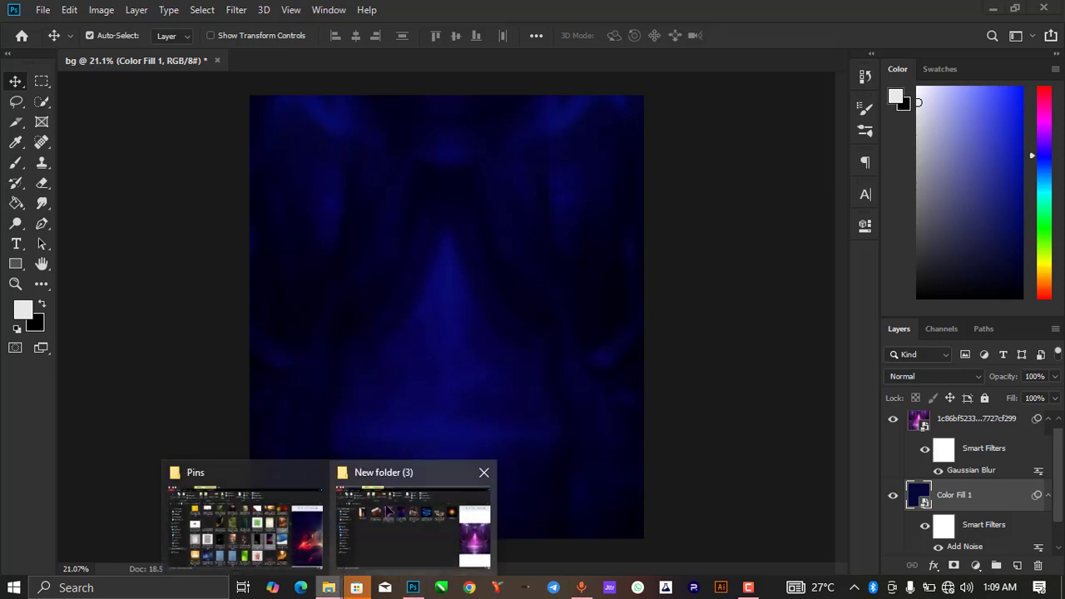
{"action": "left_click", "coordinate": [421, 523]}
{"action": "left_click_drag", "start_coordinate": [462, 196], "coordinate": [485, 391]}
{"action": "left_click_drag", "start_coordinate": [595, 539], "coordinate": [654, 556]}
{"action": "left_click_drag", "start_coordinate": [300, 95], "coordinate": [165, 75]}
{"action": "left_click_drag", "start_coordinate": [395, 220], "coordinate": [410, 268]}
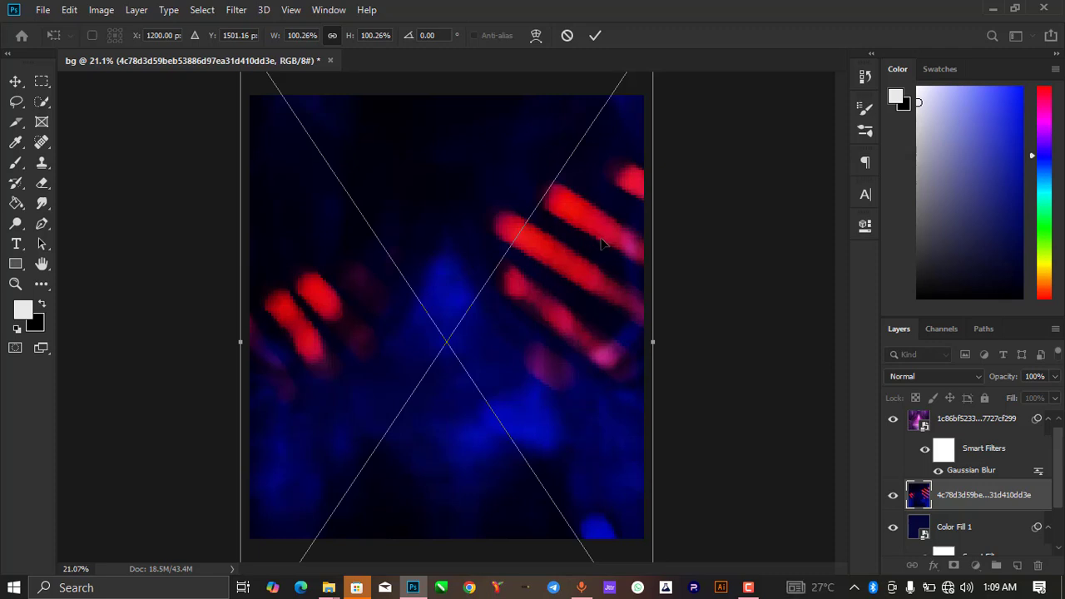
{"action": "left_click", "coordinate": [594, 36]}
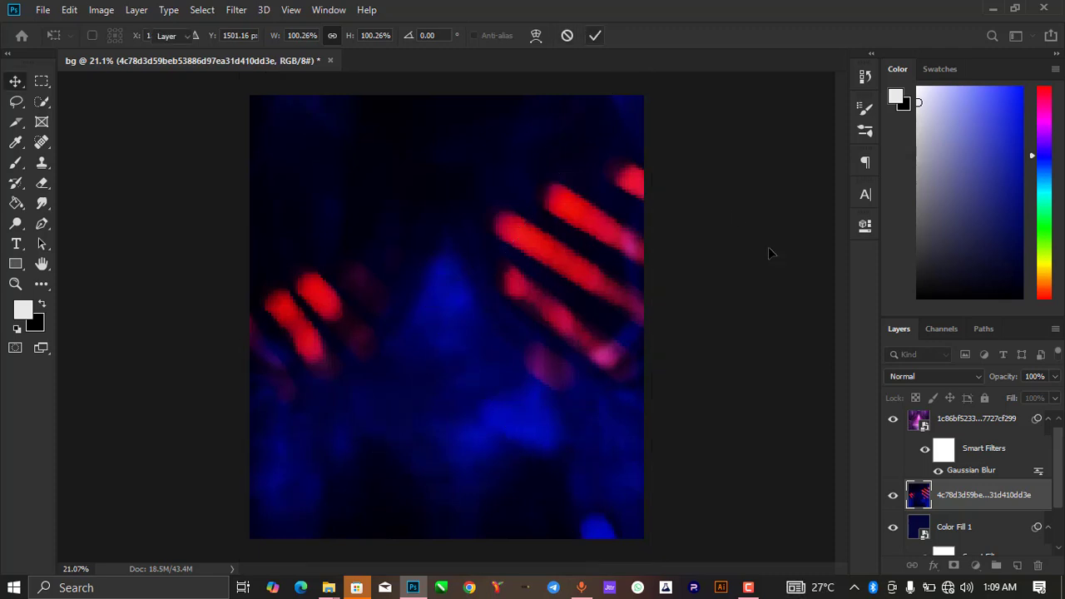
Step: Set the blend mode of the red light streaks layer to Difference
{"action": "left_click", "coordinate": [933, 375]}
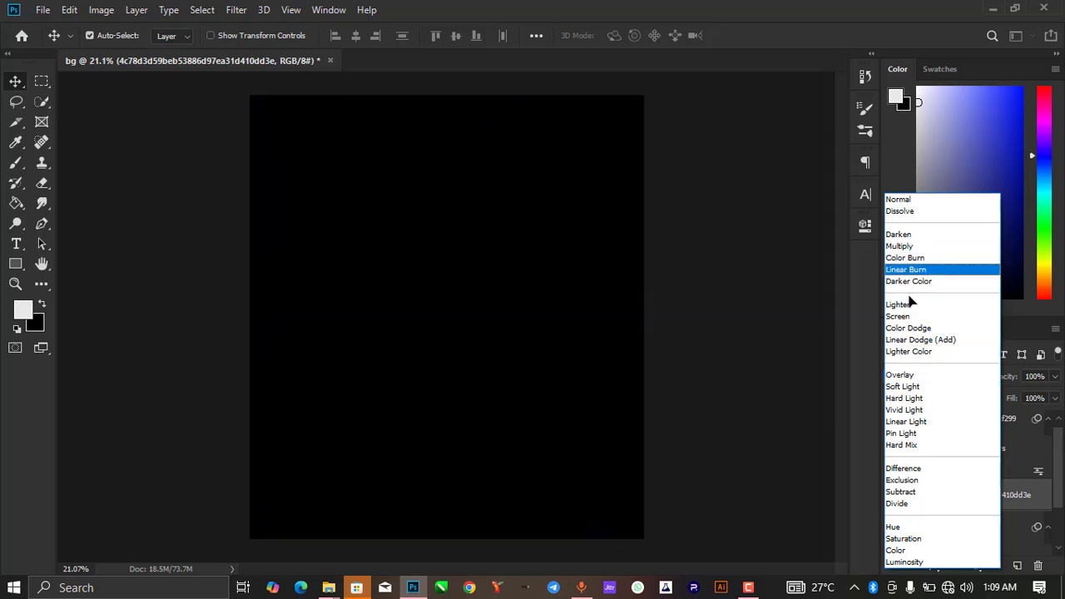
{"action": "left_click", "coordinate": [919, 471]}
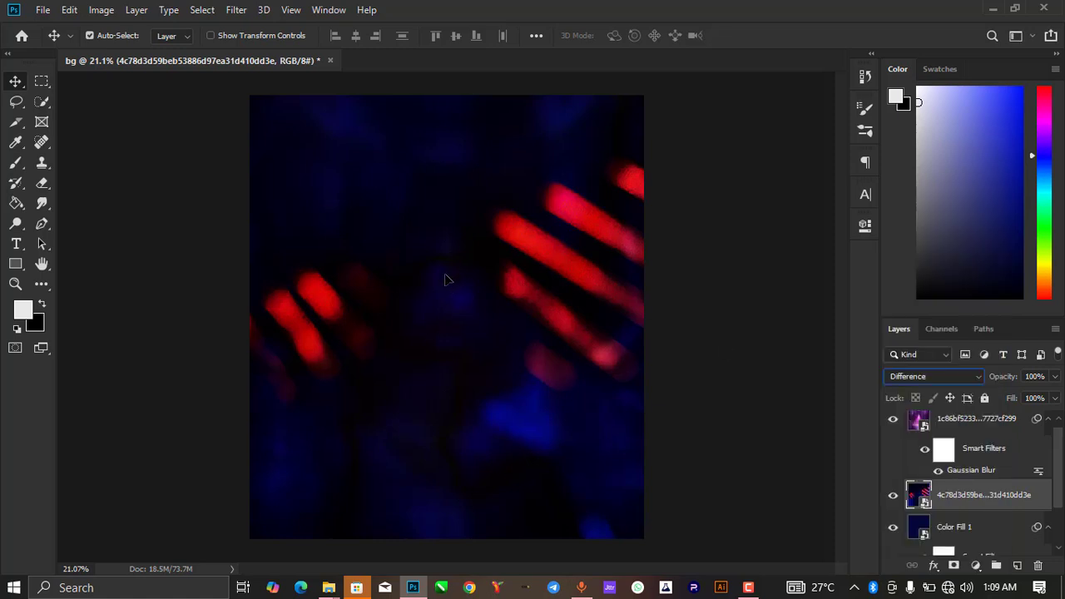
{"action": "left_click", "coordinate": [942, 375]}
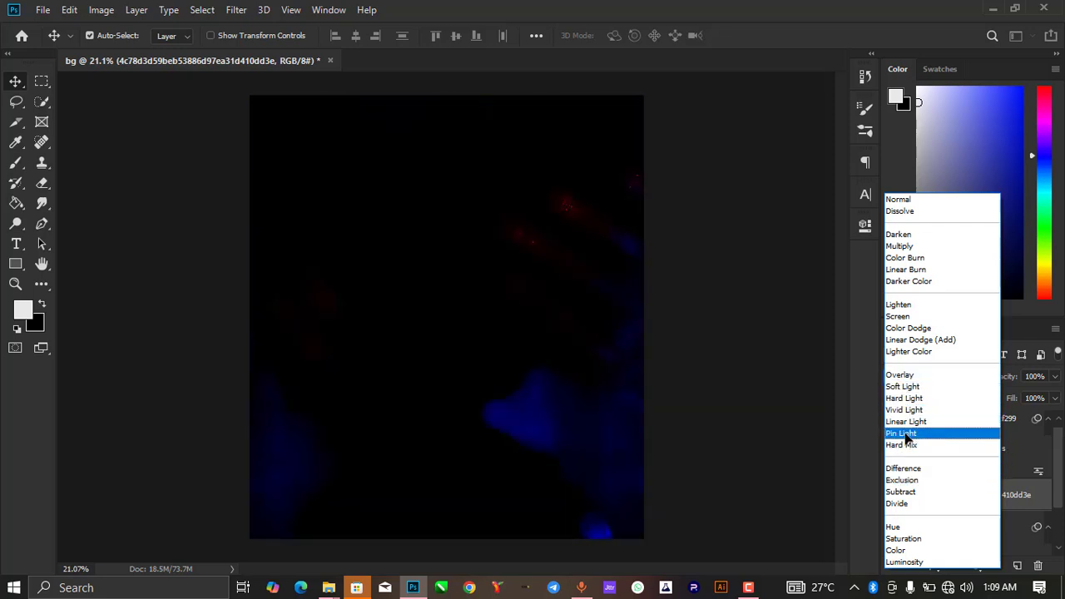
{"action": "left_click", "coordinate": [905, 469]}
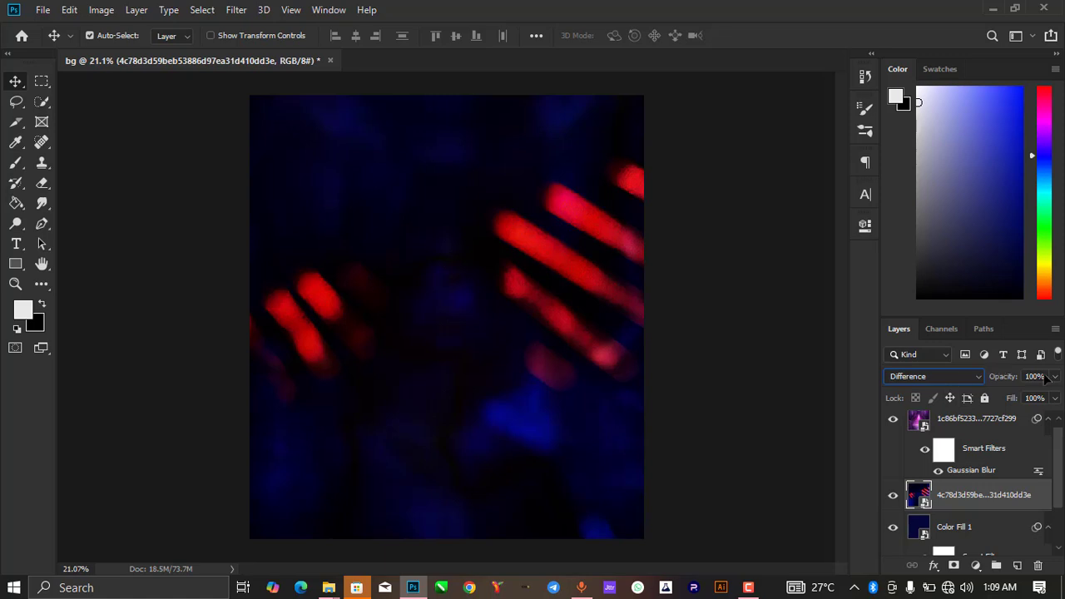
Step: Reduce the opacity of the red light streaks layer to roughly 50% and deselect the layer
{"action": "left_click", "coordinate": [1054, 376]}
{"action": "mouse_move", "coordinate": [1055, 397]}
{"action": "left_mouse_down"}
{"action": "mouse_move", "coordinate": [1001, 397]}
{"action": "mouse_move", "coordinate": [1027, 379]}
{"action": "left_mouse_up"}
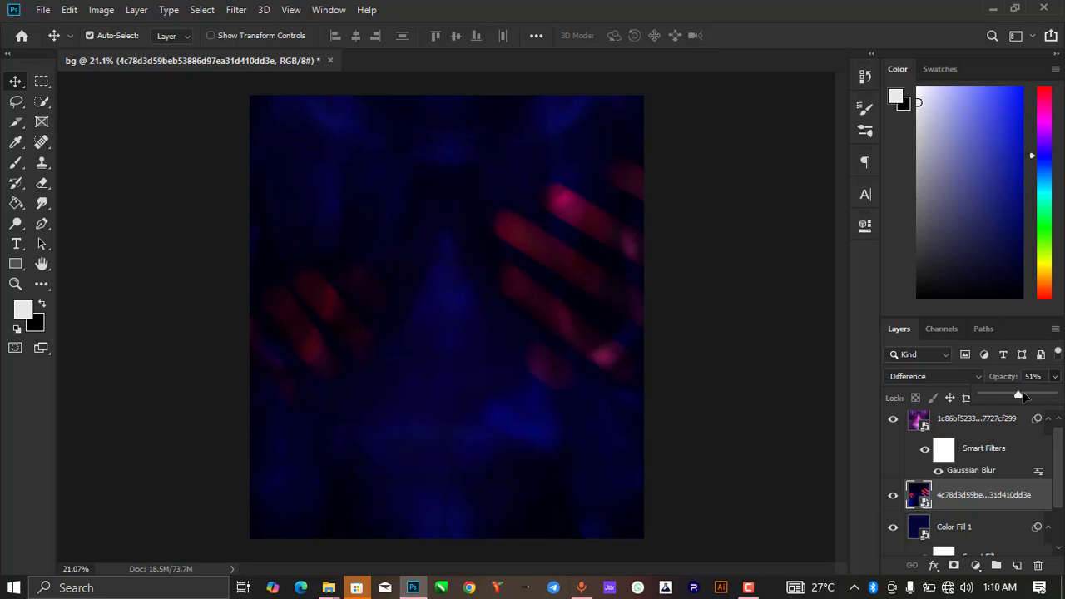
{"action": "left_click", "coordinate": [1032, 397]}
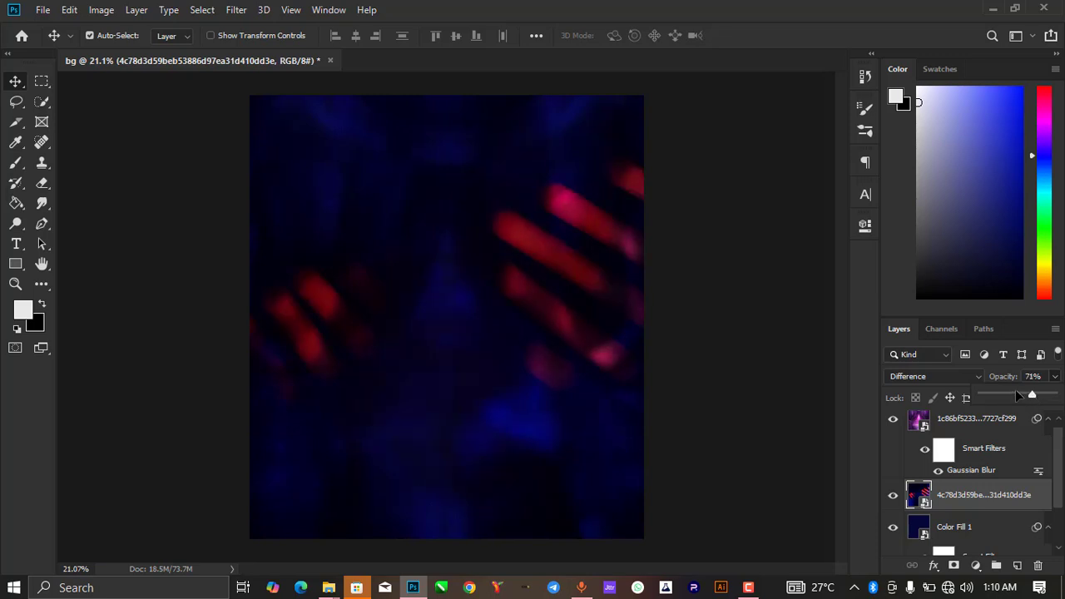
{"action": "left_click", "coordinate": [1017, 395]}
{"action": "left_click", "coordinate": [1023, 394]}
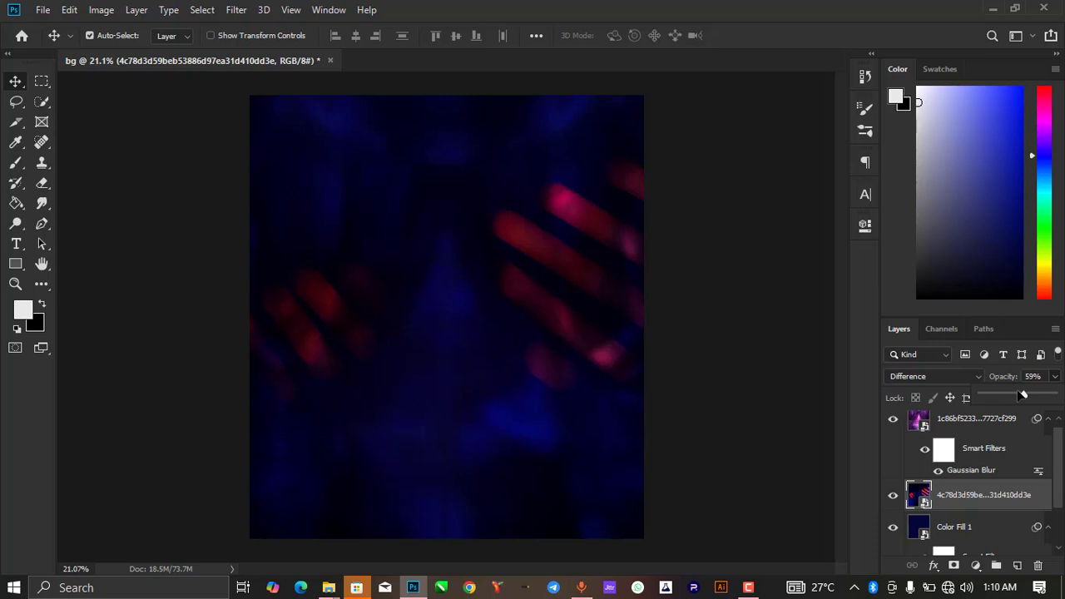
{"action": "left_click", "coordinate": [1018, 393]}
{"action": "left_click", "coordinate": [712, 297]}
{"action": "left_click", "coordinate": [711, 300]}
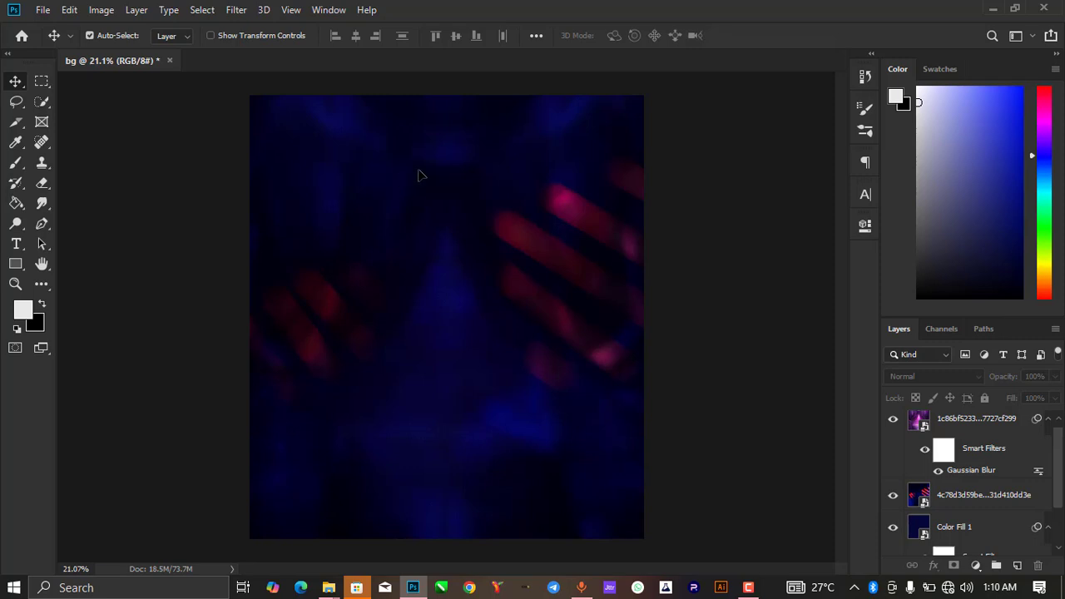
Step: Examine how the red light streaks blend with the dark blue background at different magnifications
{"action": "scroll", "coordinate": [482, 274], "scroll_direction": "down", "scroll_amount": 4}
{"action": "scroll", "coordinate": [479, 275], "scroll_direction": "up", "scroll_amount": 5}
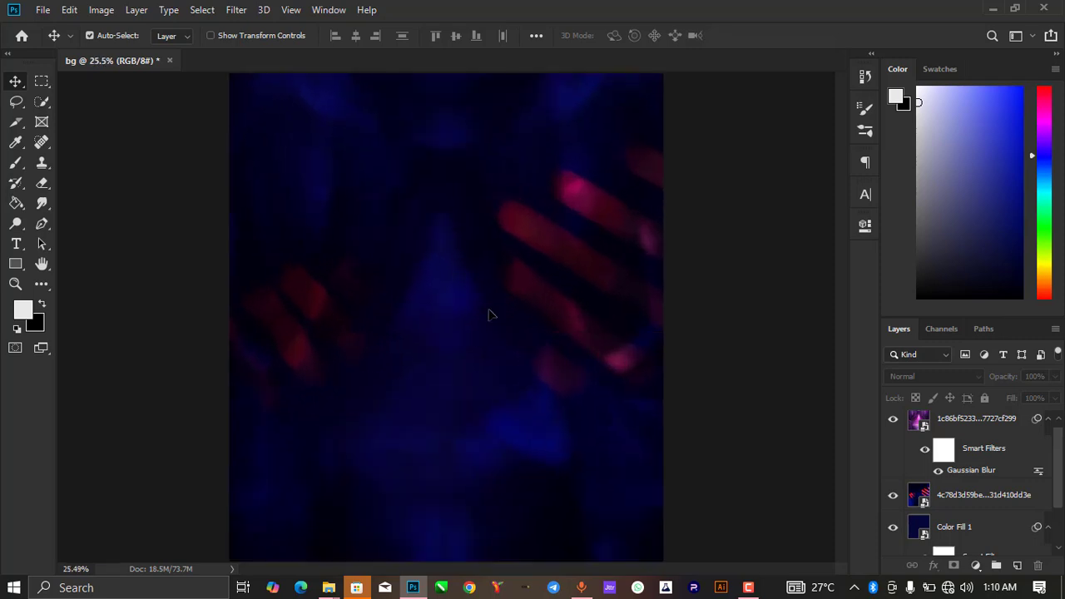
{"action": "scroll", "coordinate": [490, 283], "scroll_direction": "down", "scroll_amount": 4}
{"action": "scroll", "coordinate": [491, 270], "scroll_direction": "up", "scroll_amount": 2}
{"action": "scroll", "coordinate": [490, 278], "scroll_direction": "down", "scroll_amount": 2}
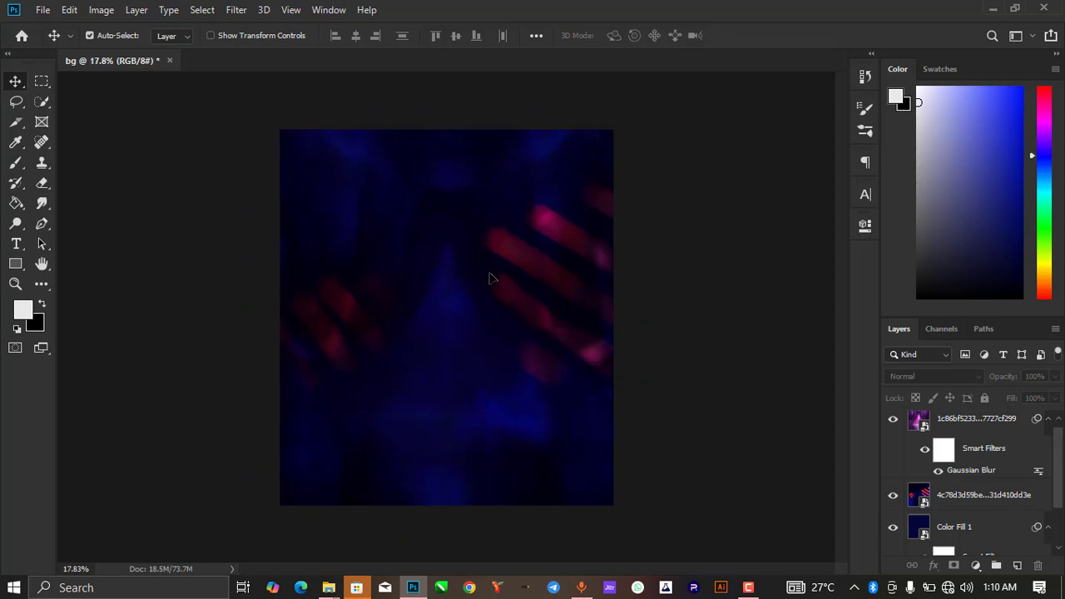
{"action": "scroll", "coordinate": [494, 408], "scroll_direction": "up", "scroll_amount": 3}
{"action": "scroll", "coordinate": [499, 166], "scroll_direction": "down", "scroll_amount": 3}
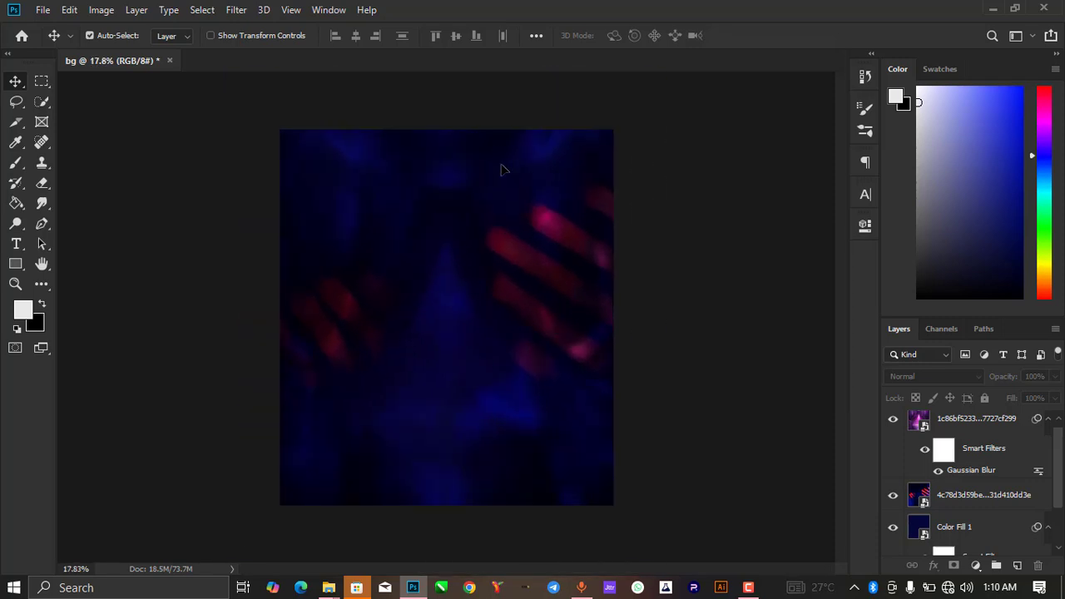
{"action": "scroll", "coordinate": [562, 454], "scroll_direction": "up", "scroll_amount": 2}
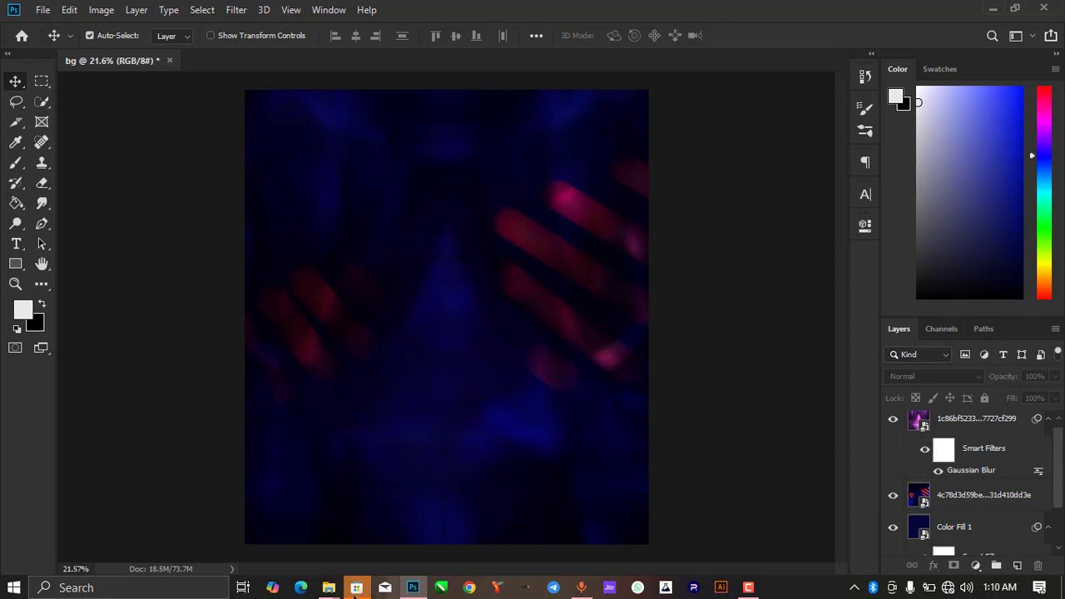
Step: Place the orange glow image PNG (24) from New folder (3) as the topmost layer of the bg document
{"action": "mouse_move", "coordinate": [331, 593]}
{"action": "left_click", "coordinate": [466, 520]}
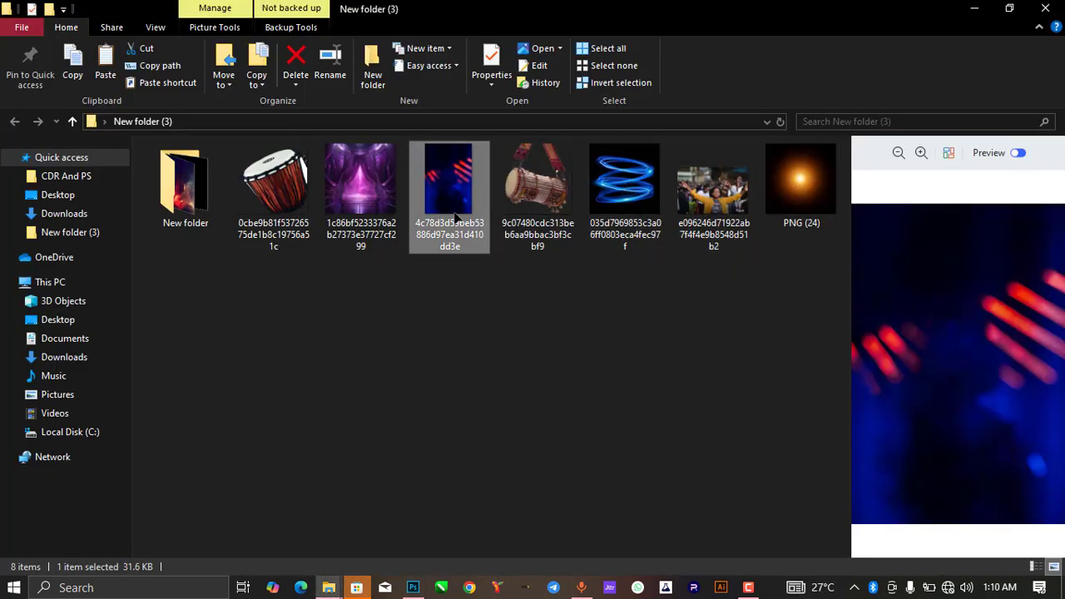
{"action": "left_click", "coordinate": [798, 174]}
{"action": "left_click_drag", "start_coordinate": [797, 173], "coordinate": [496, 361]}
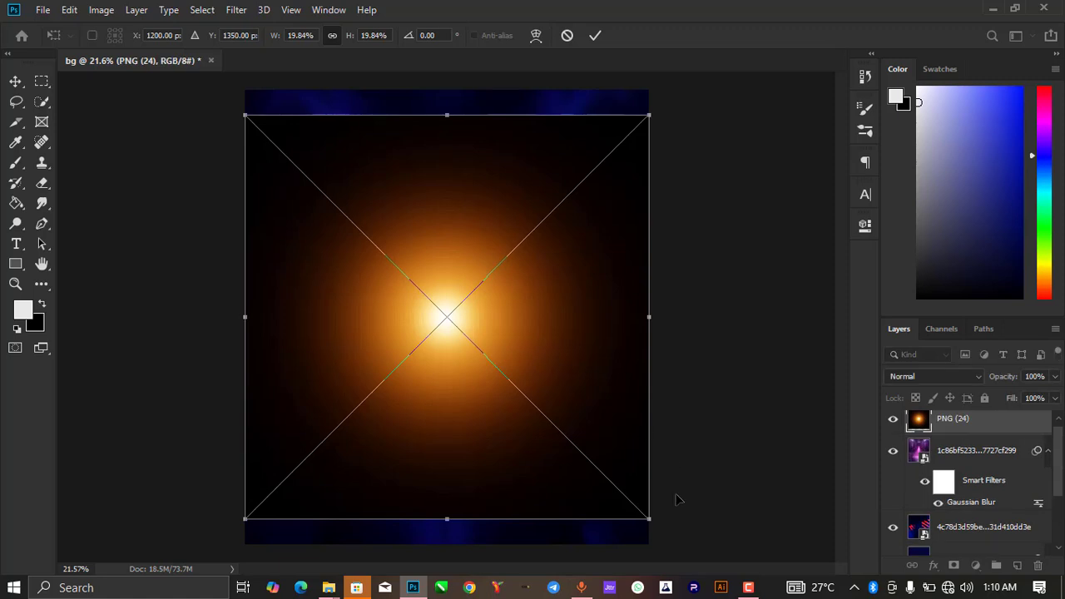
Step: Enlarge the orange glow to 23.44% so it covers the whole canvas, and set its blend mode to Screen
{"action": "left_click_drag", "start_coordinate": [652, 523], "coordinate": [676, 547]}
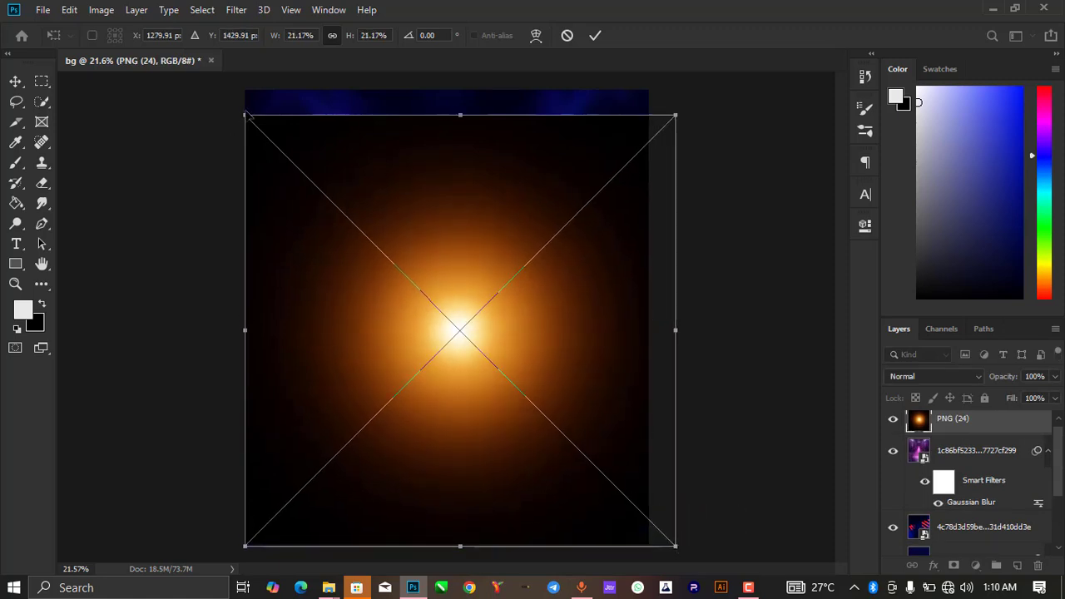
{"action": "left_click_drag", "start_coordinate": [245, 115], "coordinate": [199, 74]}
{"action": "left_click_drag", "start_coordinate": [372, 184], "coordinate": [405, 198]}
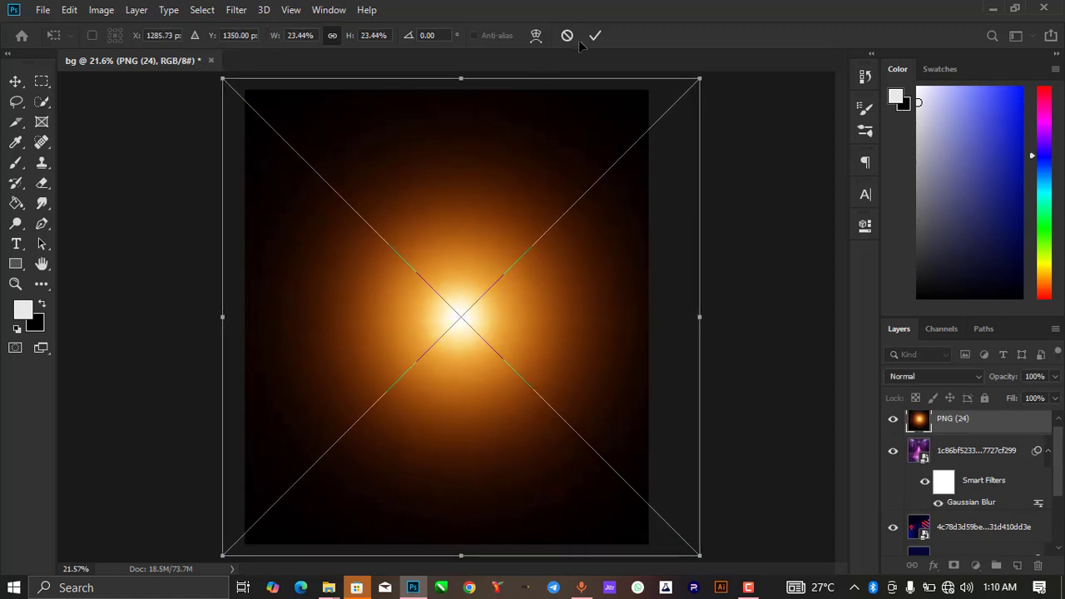
{"action": "left_click", "coordinate": [594, 36]}
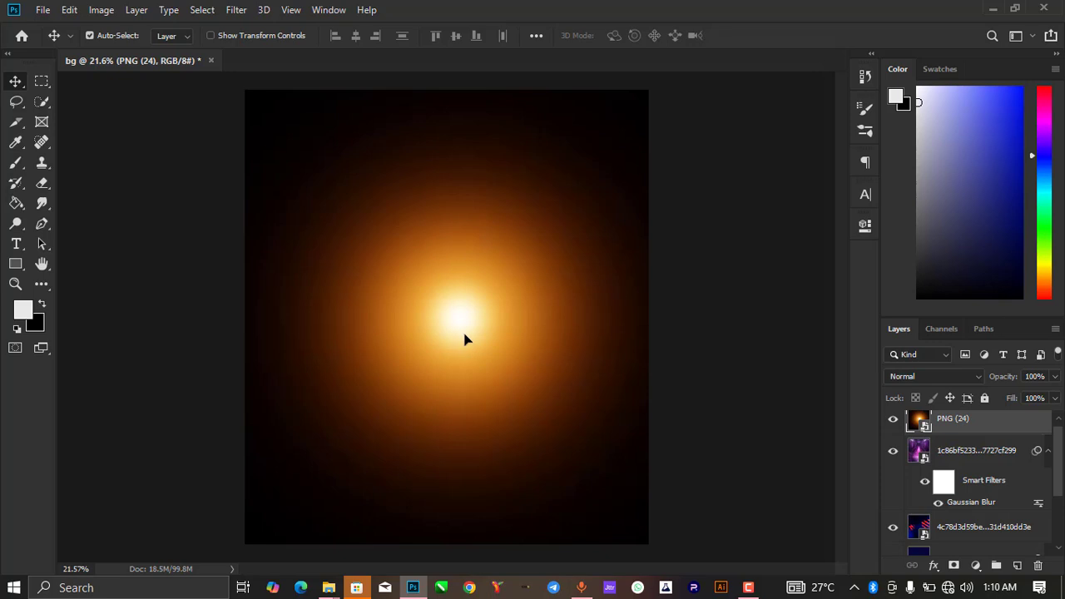
{"action": "left_click", "coordinate": [919, 379]}
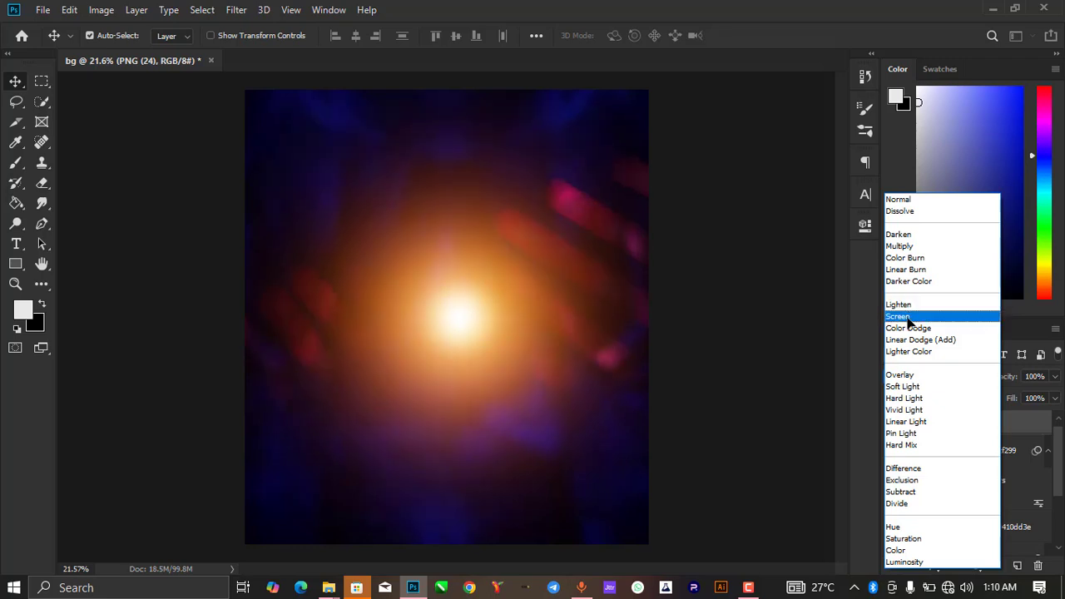
{"action": "left_click", "coordinate": [908, 317]}
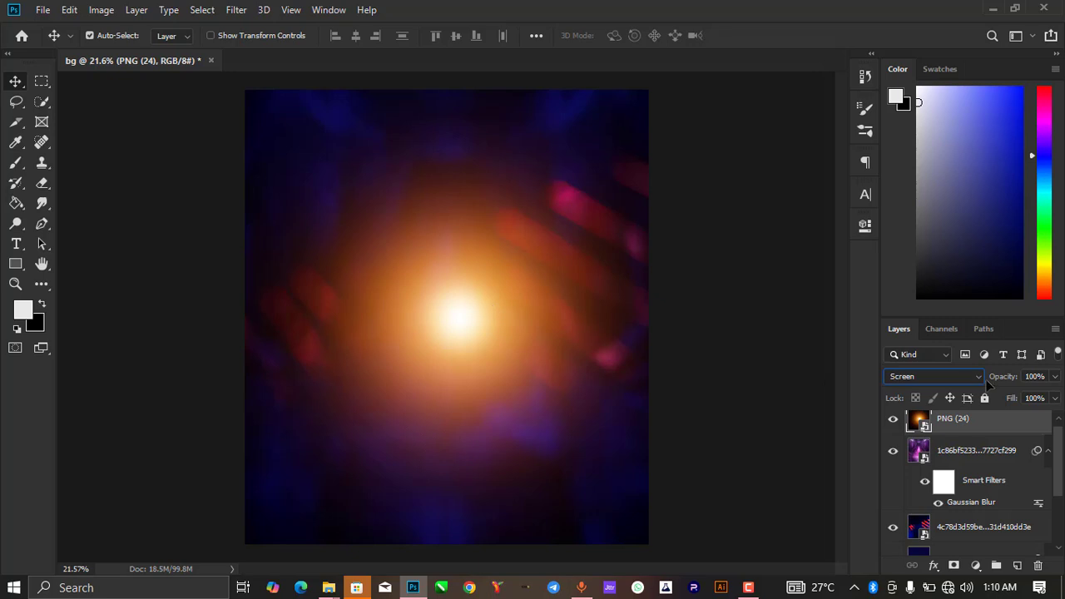
Step: Try the orange glow at other opacities, return it to 100%, and nudge the glow slightly upward
{"action": "left_click", "coordinate": [1054, 377]}
{"action": "left_click_drag", "start_coordinate": [1024, 397], "coordinate": [1060, 400]}
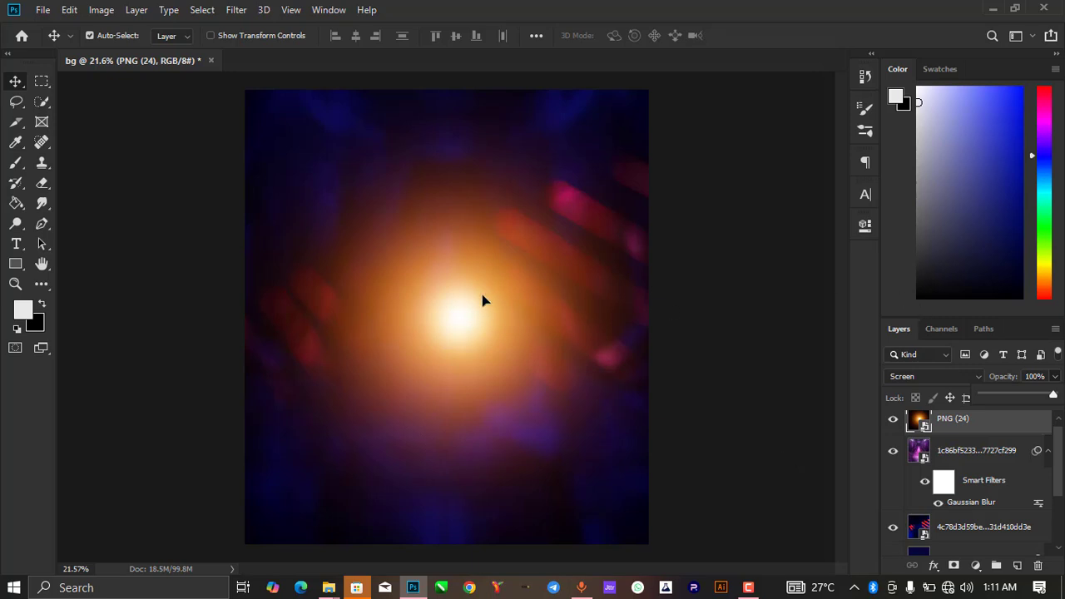
{"action": "mouse_move", "coordinate": [483, 300]}
{"action": "left_mouse_down"}
{"action": "mouse_move", "coordinate": [477, 317]}
{"action": "mouse_move", "coordinate": [483, 292]}
{"action": "mouse_move", "coordinate": [483, 312]}
{"action": "mouse_move", "coordinate": [481, 302]}
{"action": "left_mouse_up"}
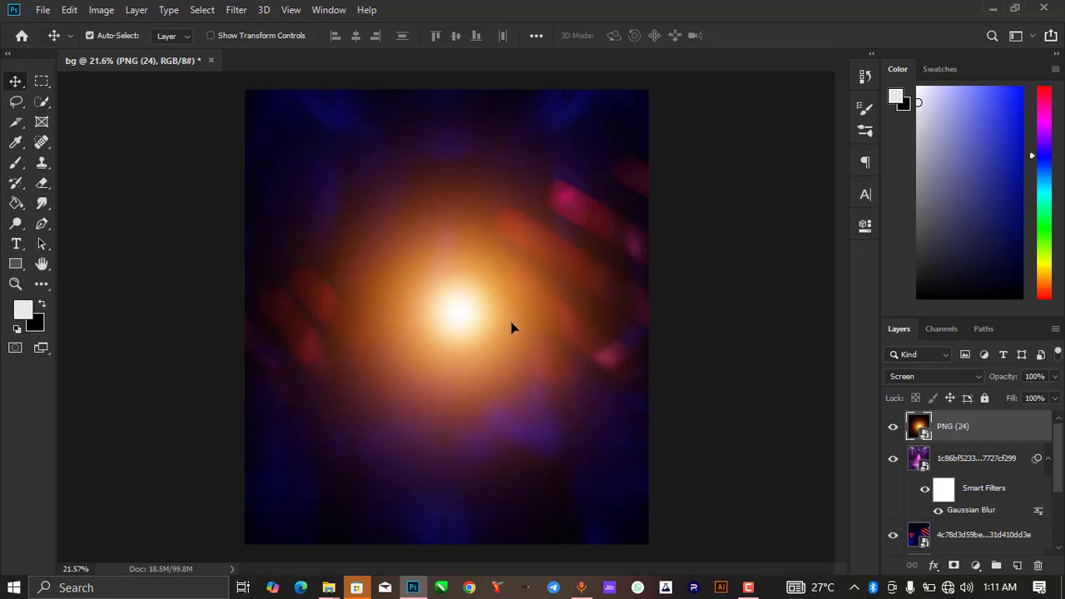
Step: Add a Hue/Saturation adjustment layer above the orange glow and clip it to the PNG (24) layer
{"action": "left_click", "coordinate": [976, 565]}
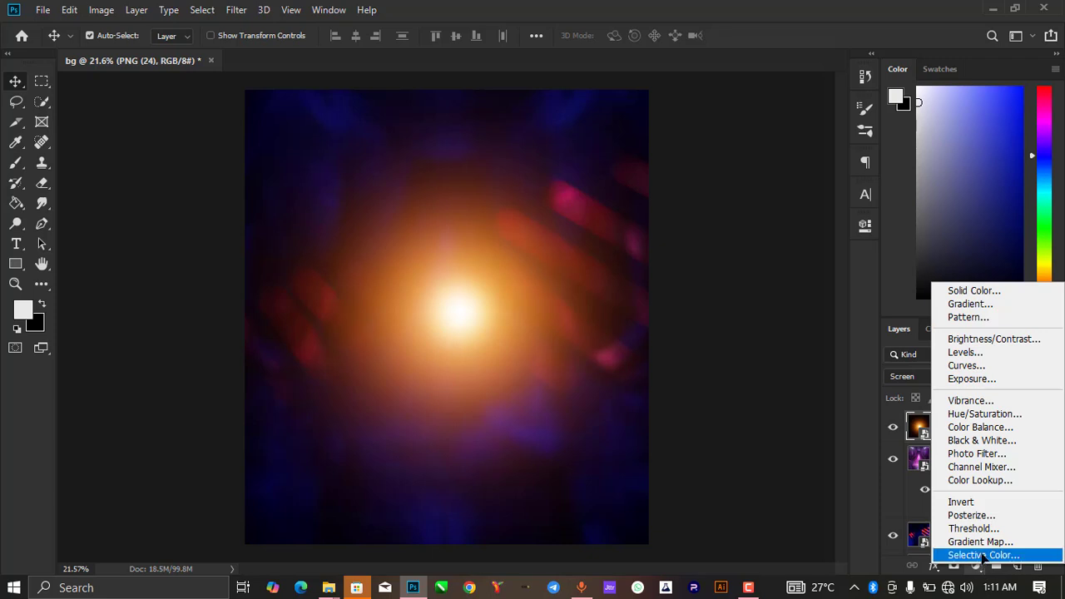
{"action": "left_click", "coordinate": [957, 414]}
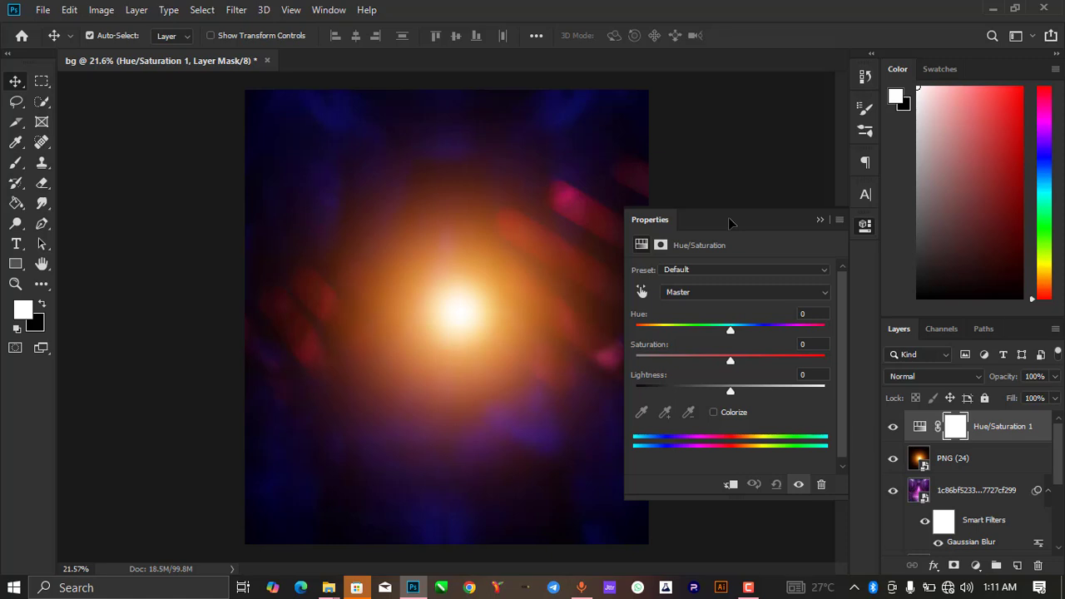
{"action": "left_click", "coordinate": [730, 485]}
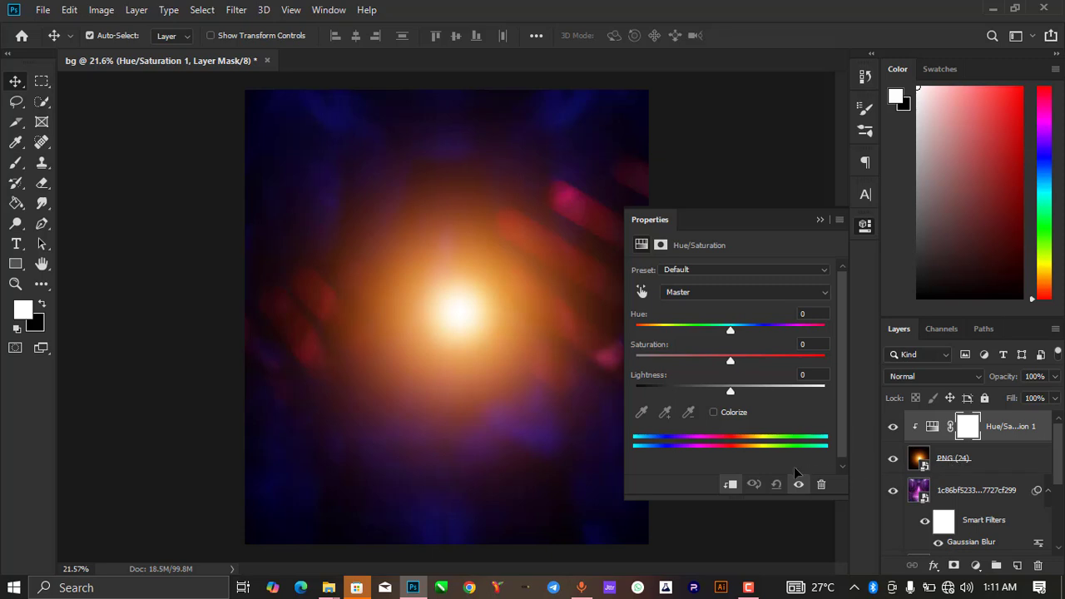
{"action": "left_click", "coordinate": [732, 490]}
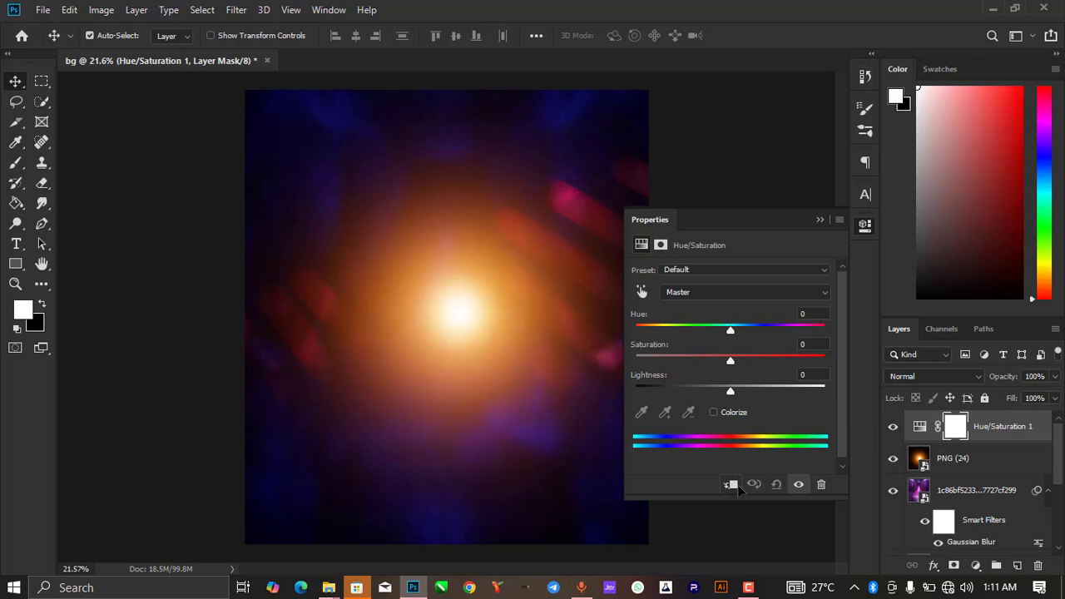
{"action": "left_click", "coordinate": [731, 485]}
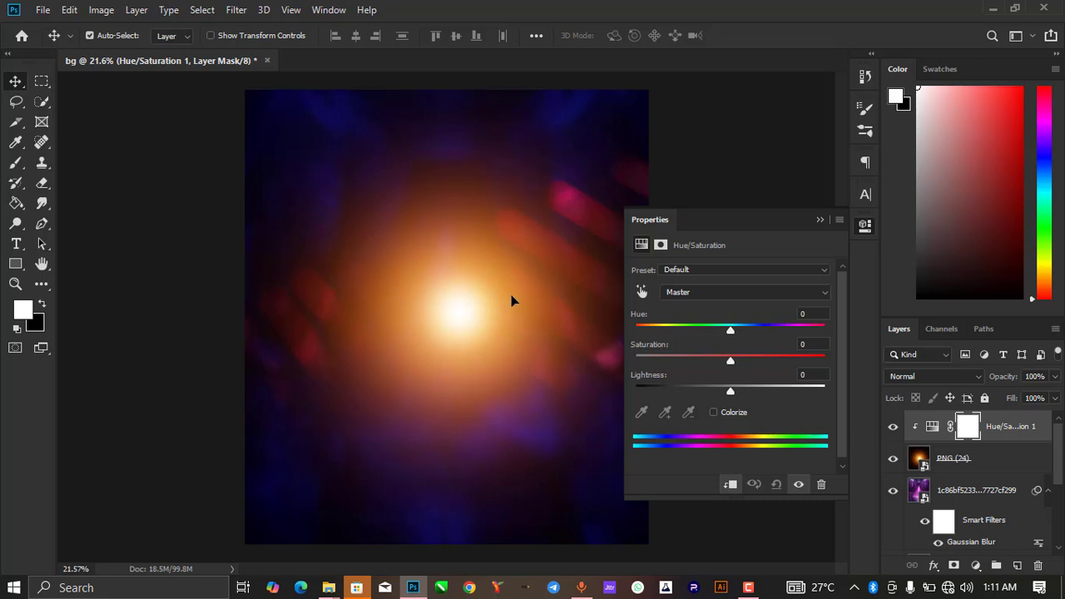
Step: Recolor the glow purple with Hue -125, Saturation -15 and Lightness -28 in the clipped Hue/Saturation adjustment
{"action": "left_click_drag", "start_coordinate": [730, 332], "coordinate": [657, 347]}
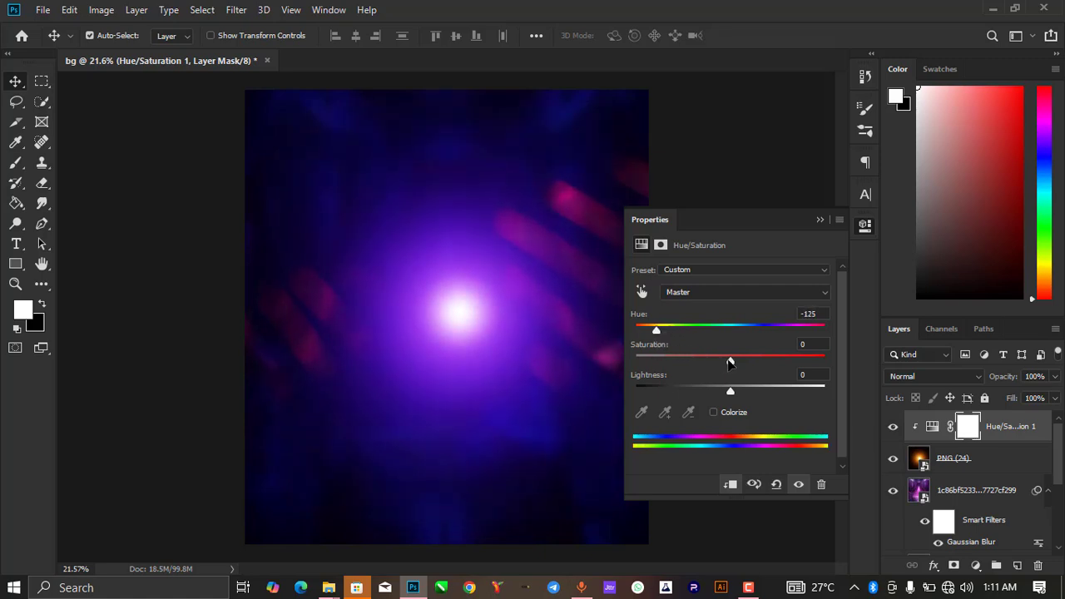
{"action": "left_click_drag", "start_coordinate": [730, 362], "coordinate": [704, 393]}
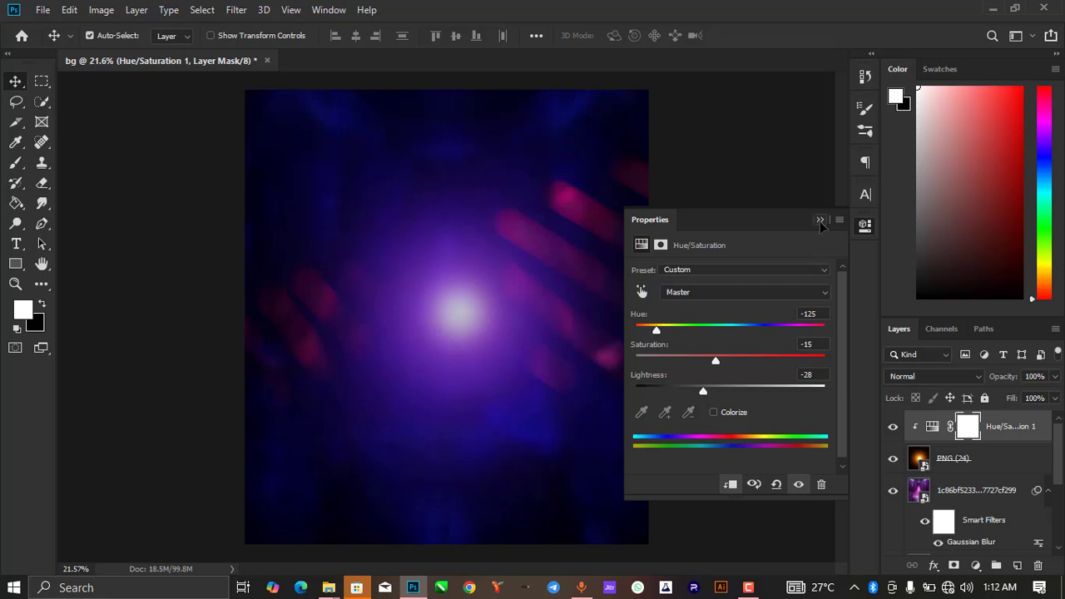
{"action": "left_click", "coordinate": [820, 220]}
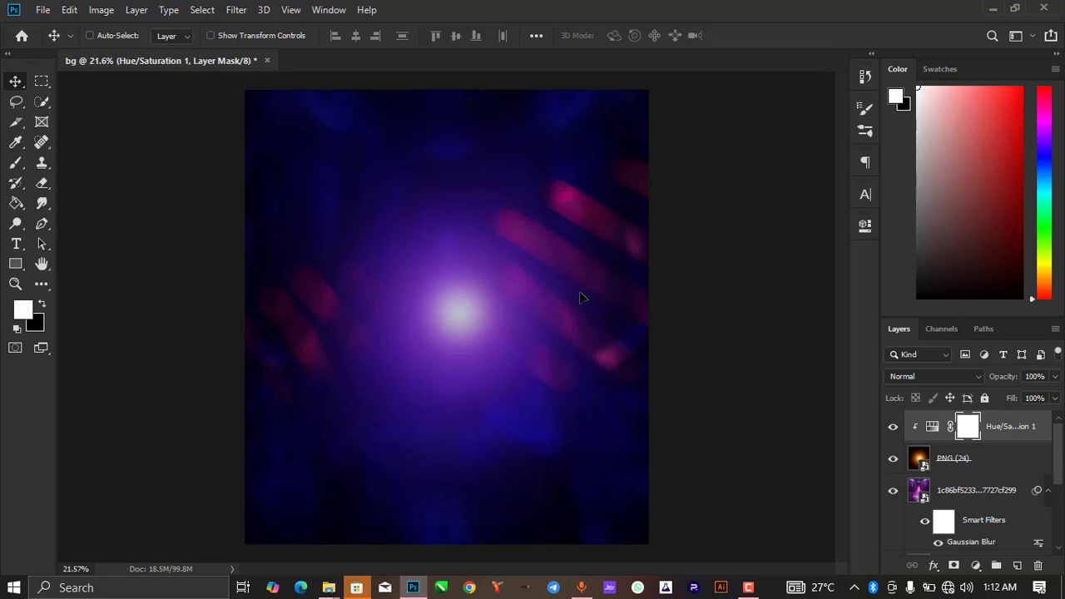
Step: Enlarge the PNG (24) glow to 27.12% and move it into the upper-right corner of the canvas
{"action": "key", "text": "ctrl+t"}
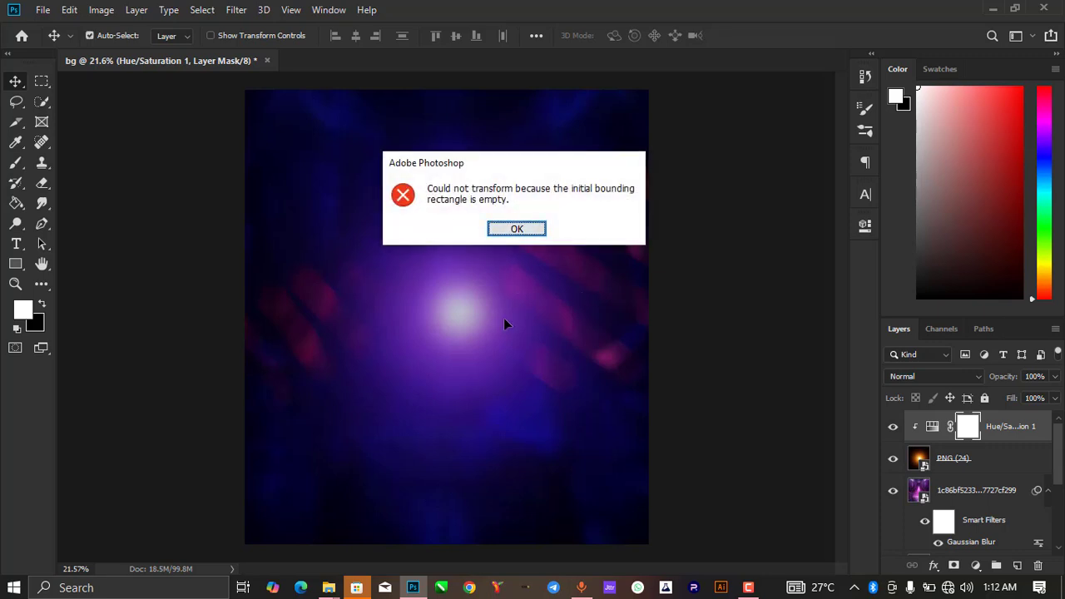
{"action": "left_click", "coordinate": [523, 232]}
{"action": "left_click", "coordinate": [991, 463]}
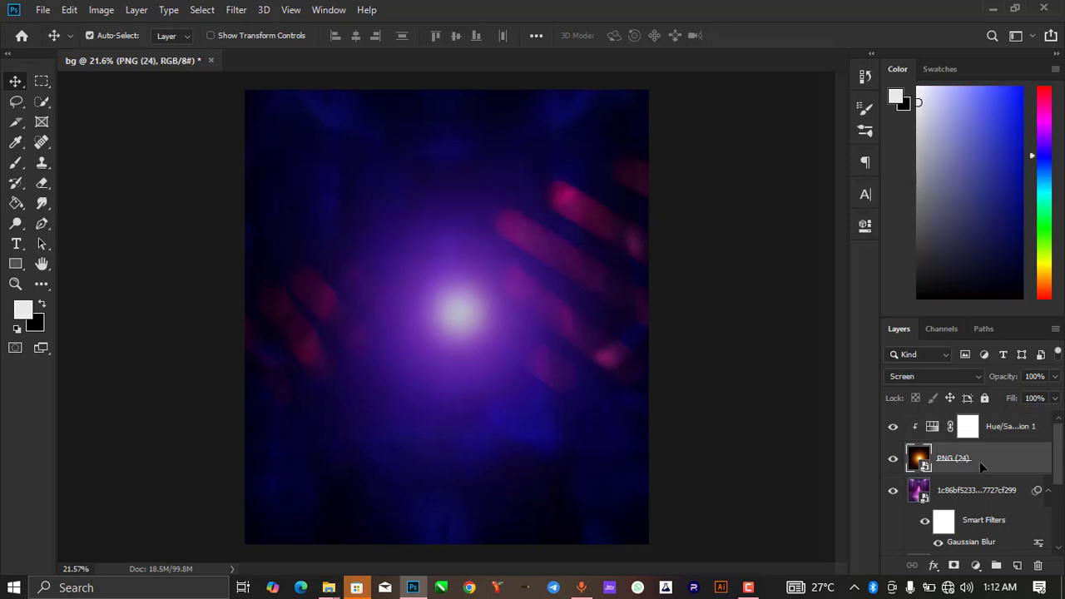
{"action": "key", "text": "ctrl+t"}
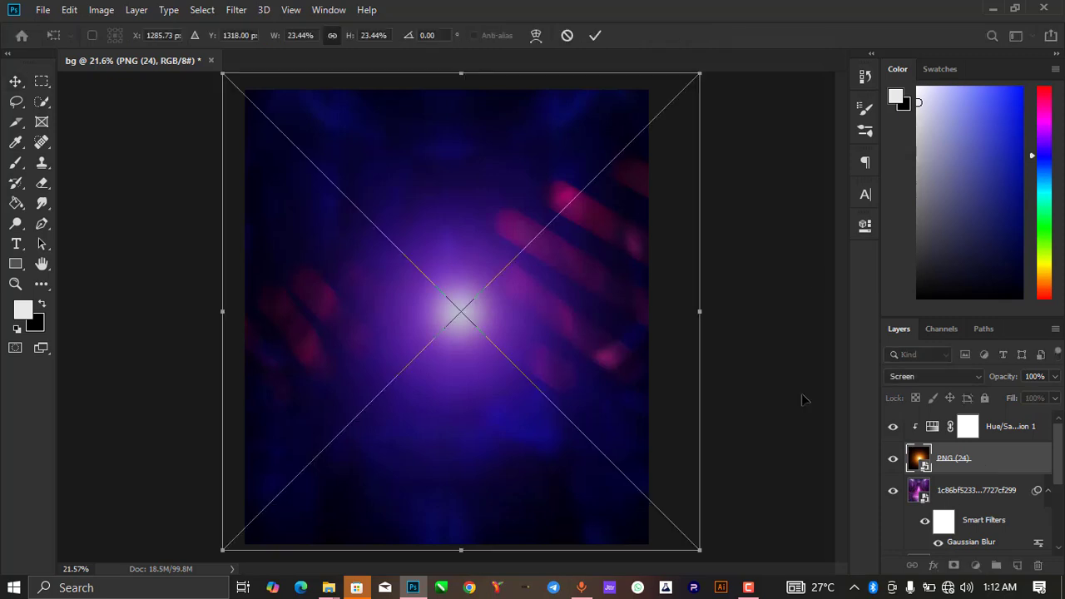
{"action": "left_click_drag", "start_coordinate": [708, 73], "coordinate": [754, 3]}
{"action": "left_click_drag", "start_coordinate": [551, 256], "coordinate": [679, 134]}
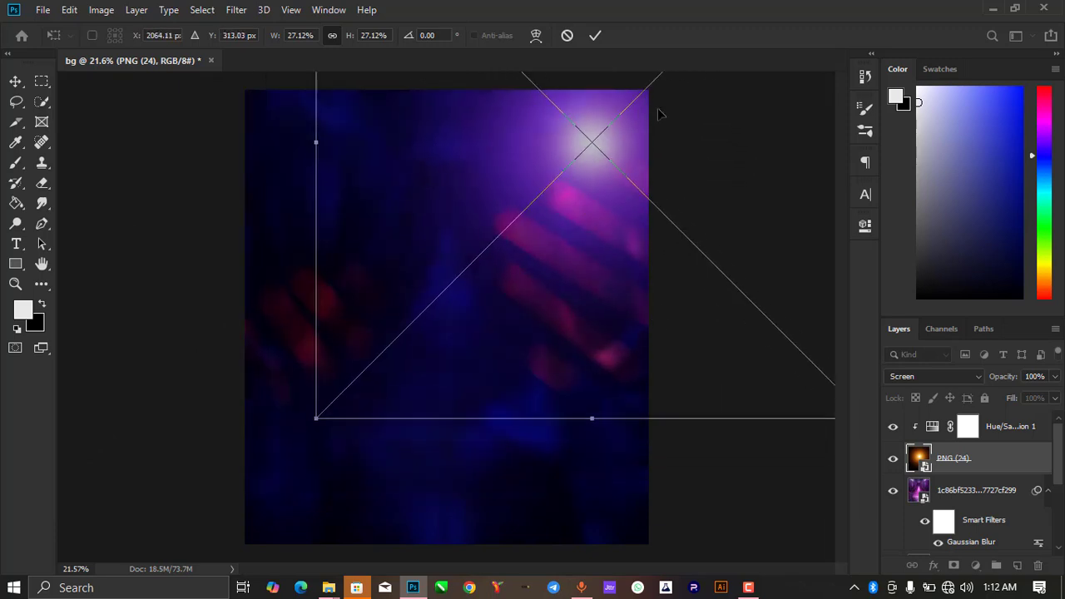
{"action": "left_click", "coordinate": [595, 35]}
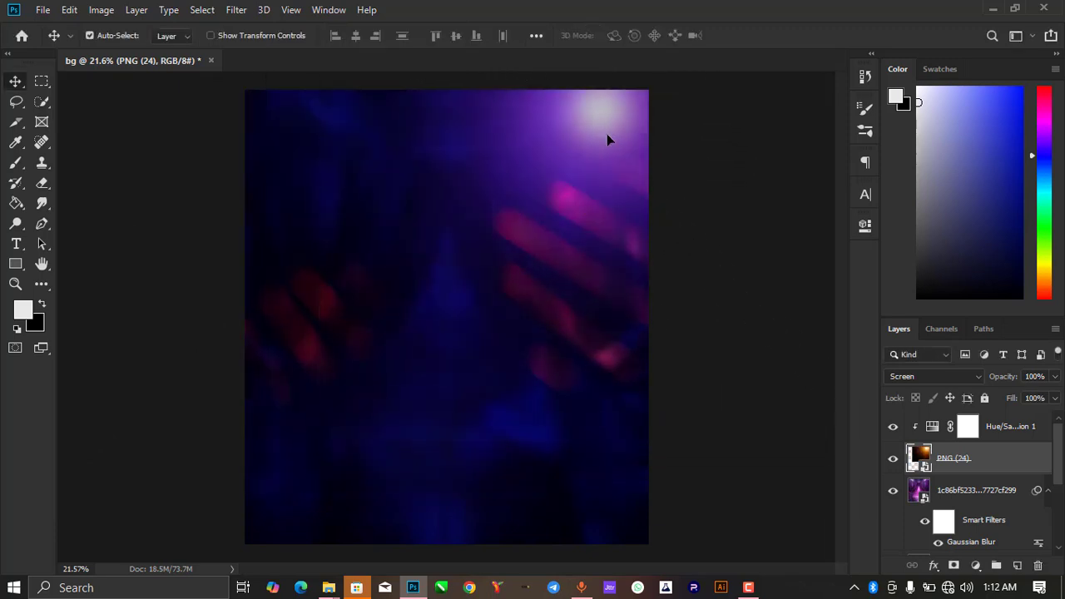
Step: Move the purple glow to the canvas's lower-right corner, and try deleting the PNG (24) layer, undoing each deletion
{"action": "left_click_drag", "start_coordinate": [607, 133], "coordinate": [718, 522]}
{"action": "key", "text": "Delete"}
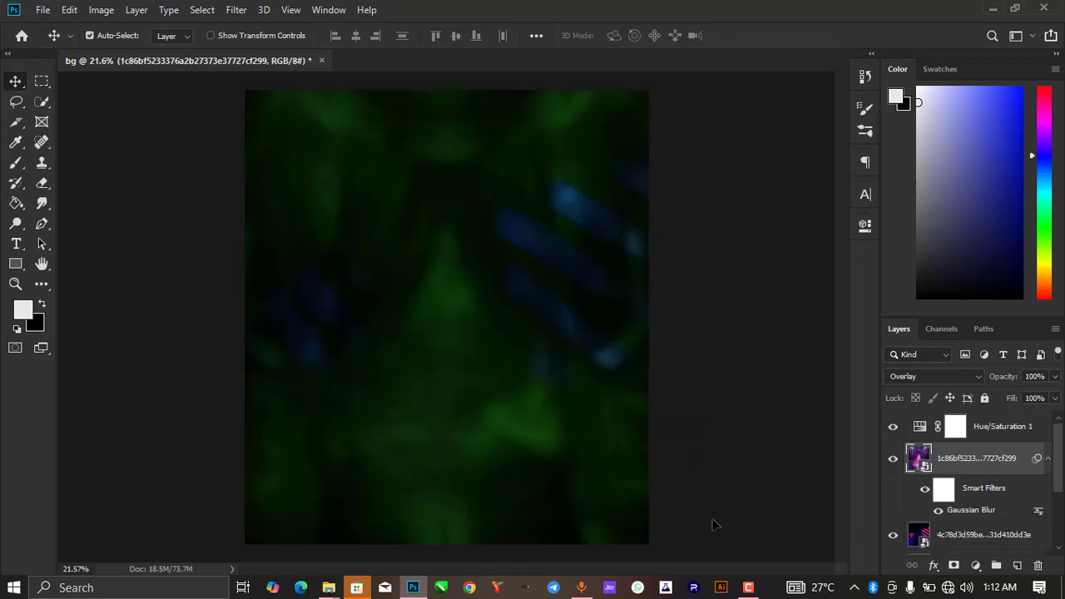
{"action": "key", "text": "ctrl+z"}
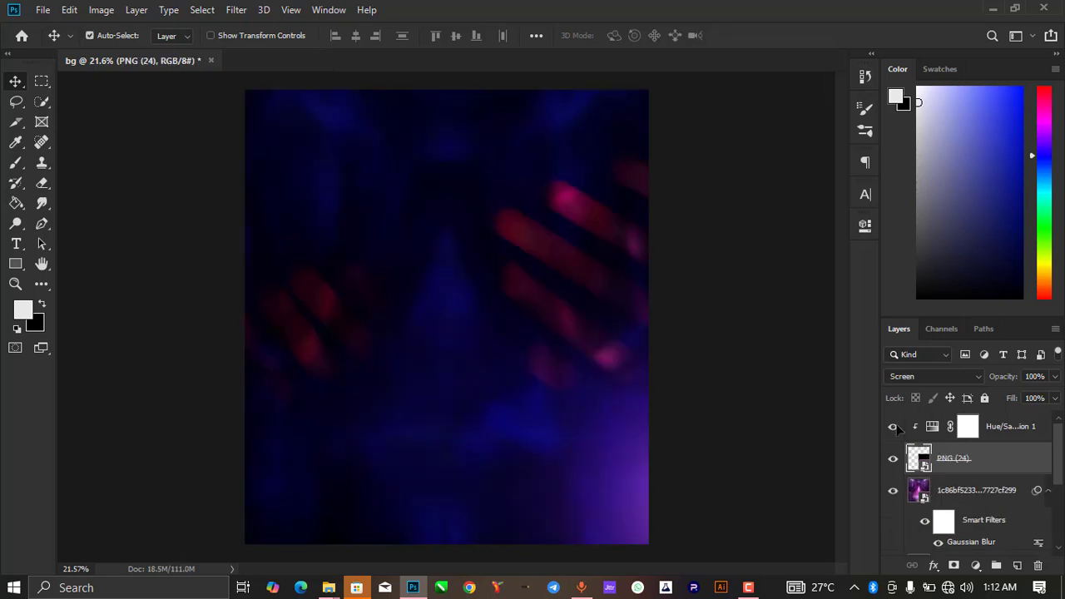
{"action": "left_click", "coordinate": [966, 427]}
{"action": "left_click", "coordinate": [961, 469]}
{"action": "key", "text": "Delete"}
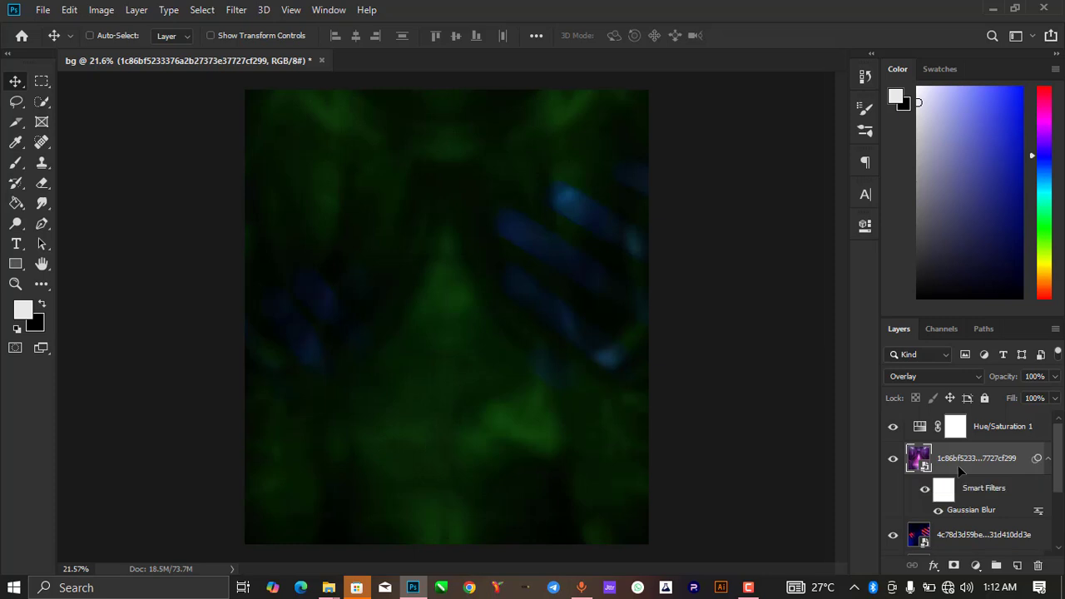
{"action": "key", "text": "ctrl+z"}
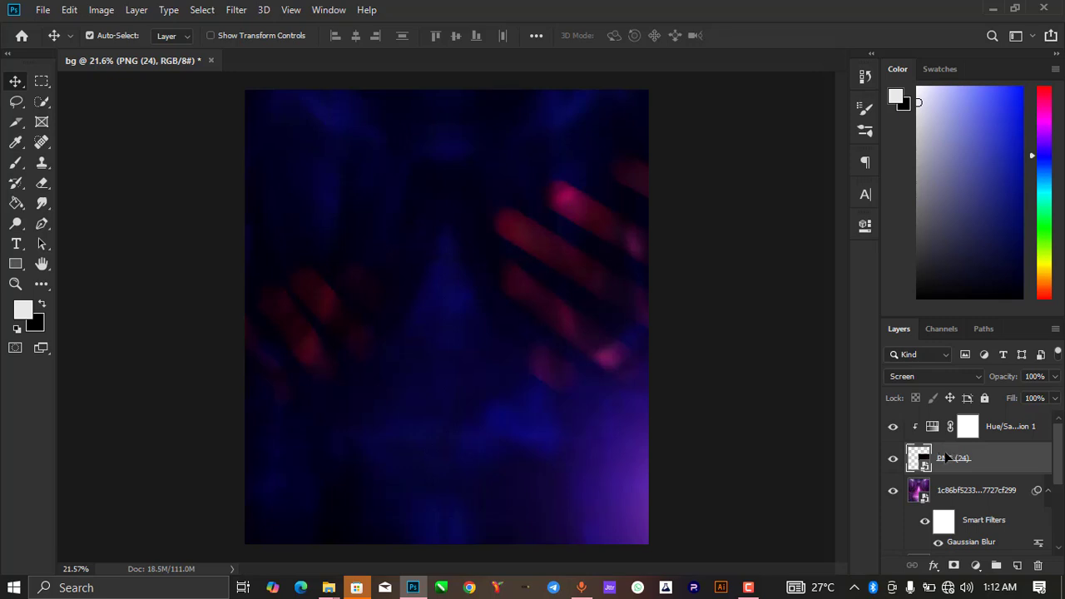
Step: Delete the Hue/Saturation adjustment layer and the PNG (24) glow layer
{"action": "left_click", "coordinate": [895, 427]}
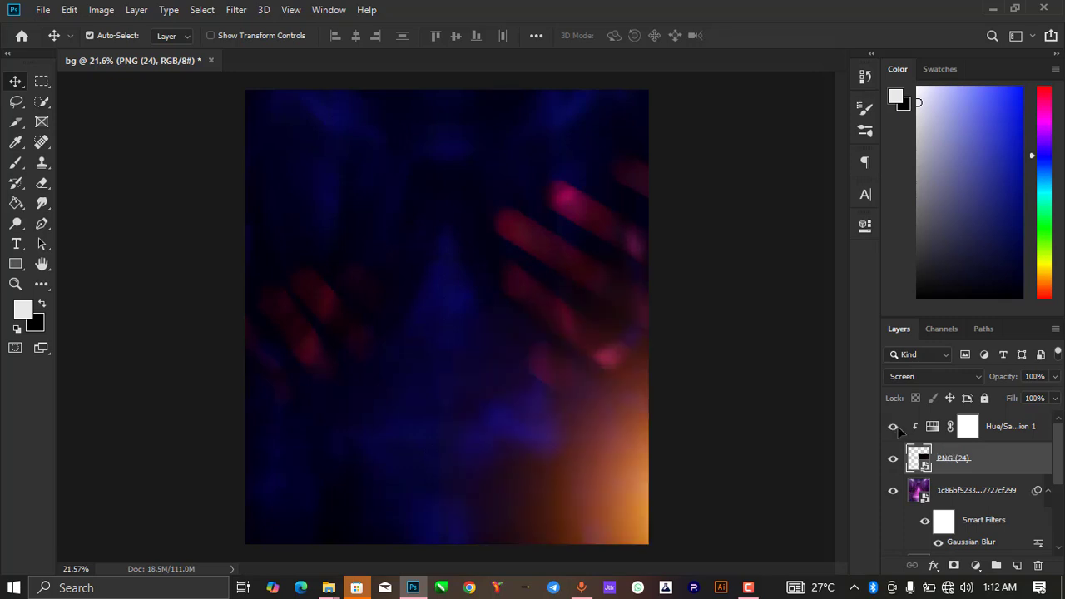
{"action": "left_click", "coordinate": [969, 428]}
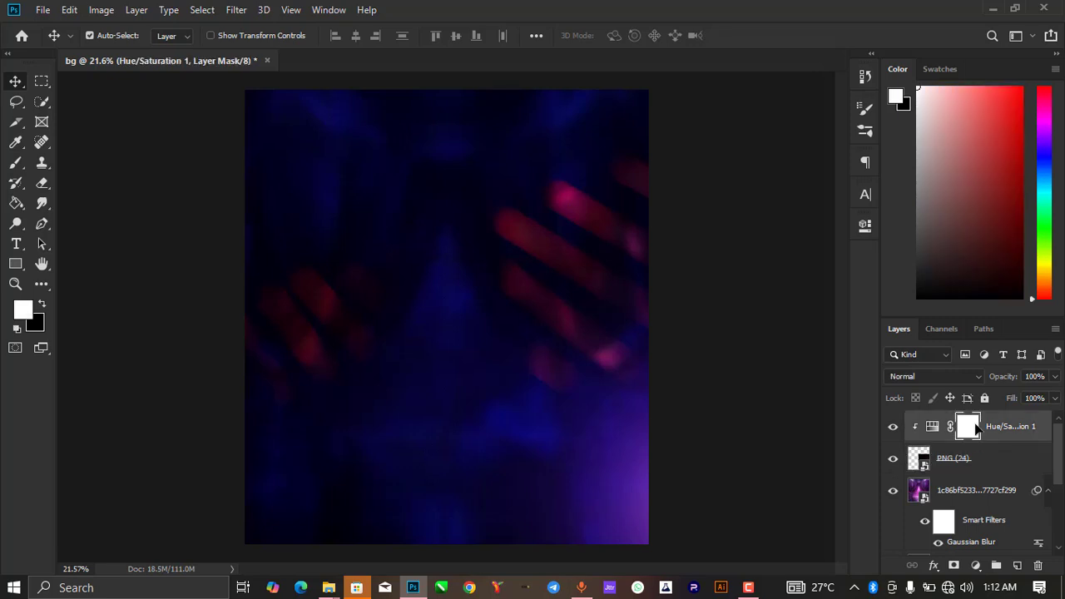
{"action": "key", "text": "Delete"}
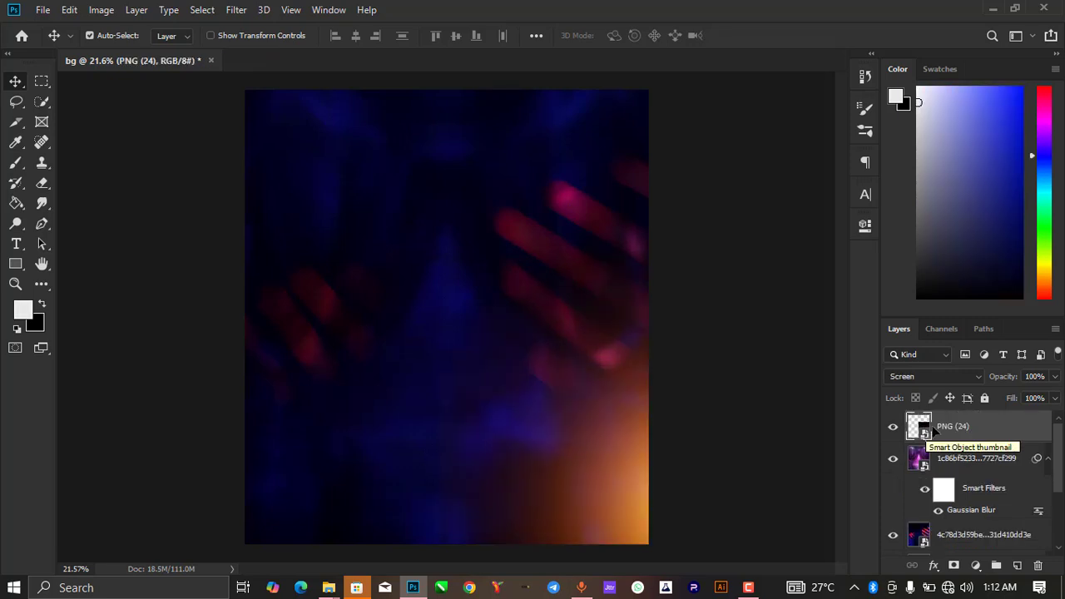
{"action": "key", "text": "Delete"}
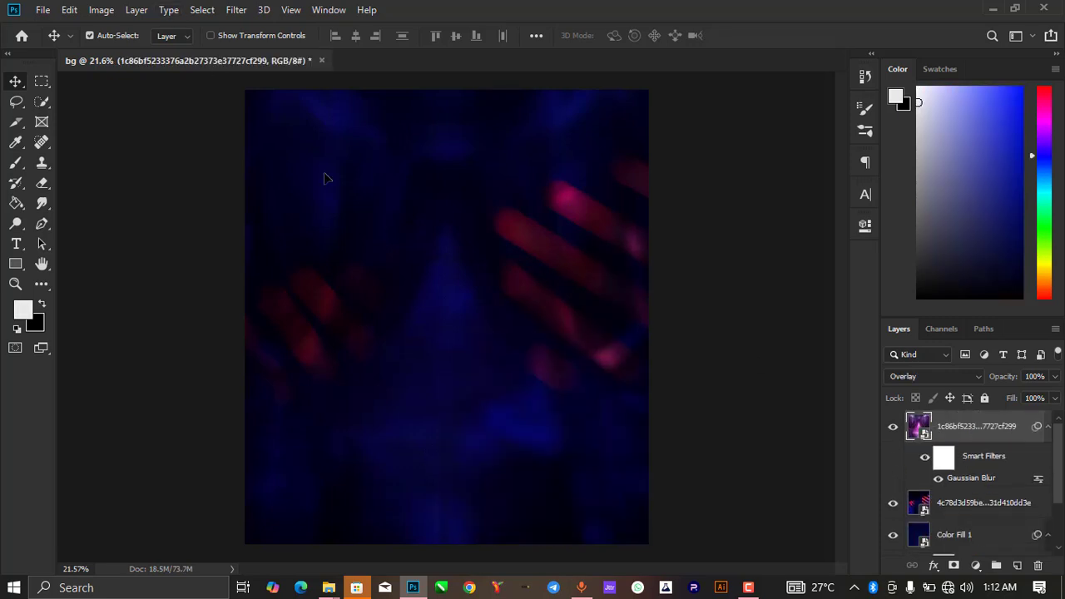
Step: Examine the dark blue background with its red light streaks at different magnifications
{"action": "scroll", "coordinate": [404, 238], "scroll_direction": "down", "scroll_amount": 2}
{"action": "scroll", "coordinate": [423, 242], "scroll_direction": "up", "scroll_amount": 2}
{"action": "scroll", "coordinate": [441, 232], "scroll_direction": "down", "scroll_amount": 1}
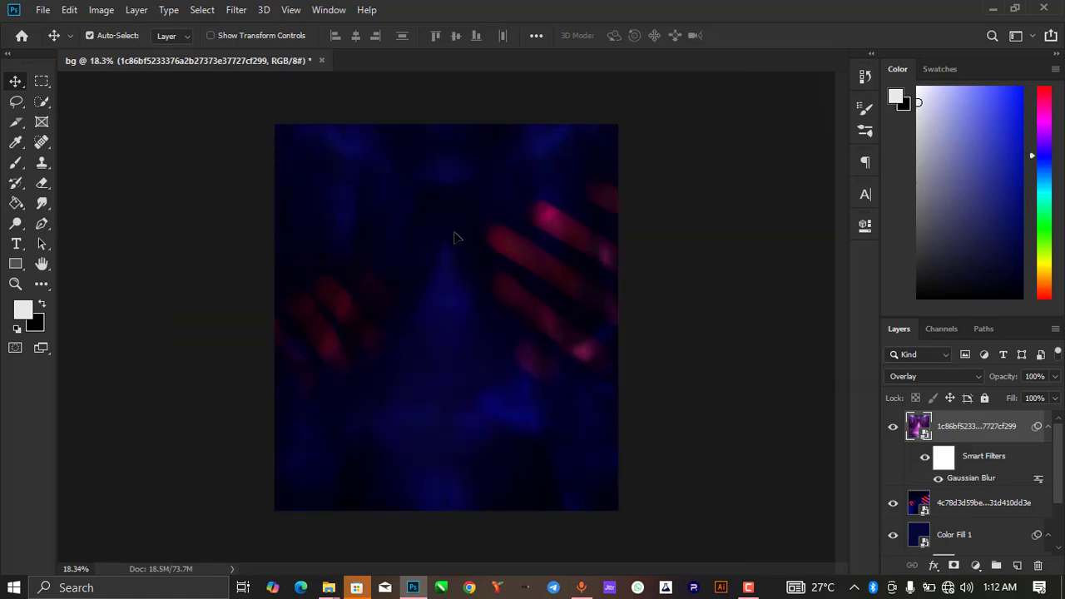
{"action": "scroll", "coordinate": [497, 321], "scroll_direction": "up", "scroll_amount": 2}
{"action": "scroll", "coordinate": [496, 322], "scroll_direction": "down", "scroll_amount": 1}
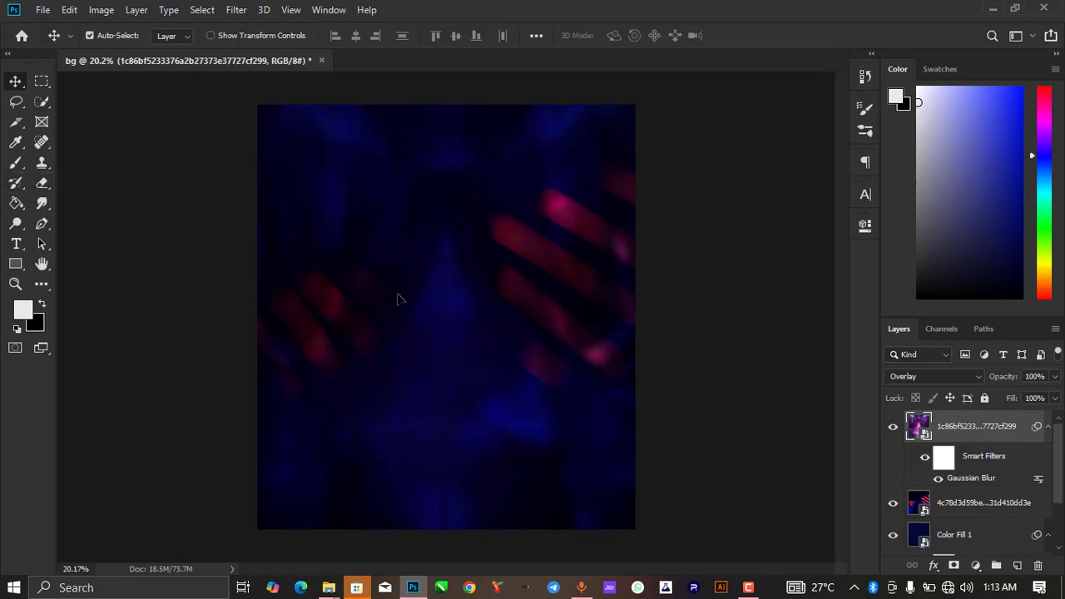
{"action": "scroll", "coordinate": [403, 296], "scroll_direction": "up", "scroll_amount": 2}
{"action": "scroll", "coordinate": [463, 260], "scroll_direction": "down", "scroll_amount": 2}
Step: Bring the crowd photo of the woman in the yellow jacket from New folder (3) into the bg document
{"action": "mouse_move", "coordinate": [330, 588]}
{"action": "left_click", "coordinate": [419, 546]}
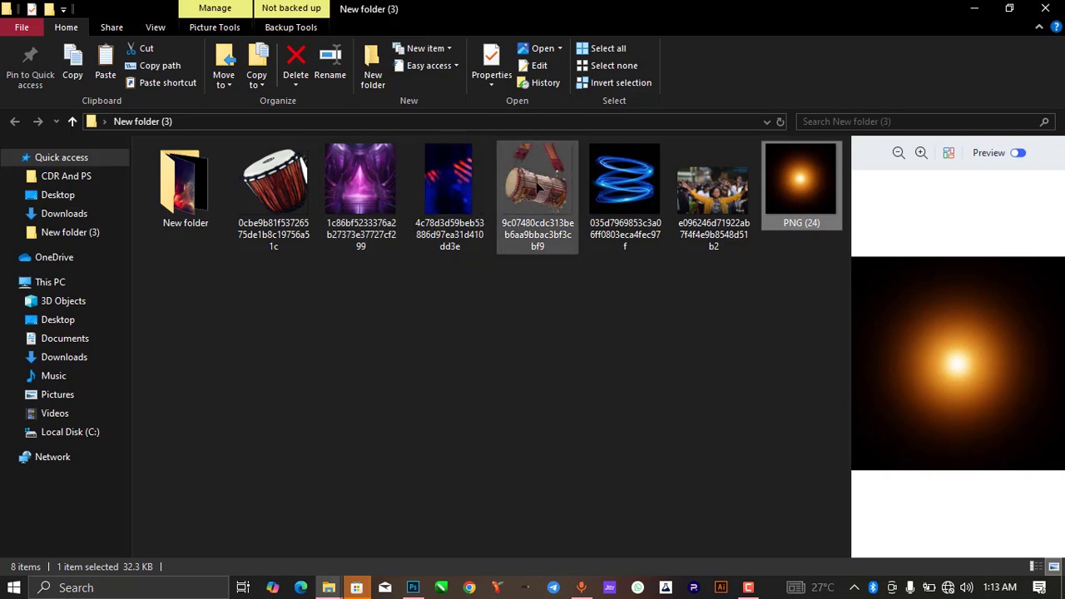
{"action": "left_click", "coordinate": [721, 195]}
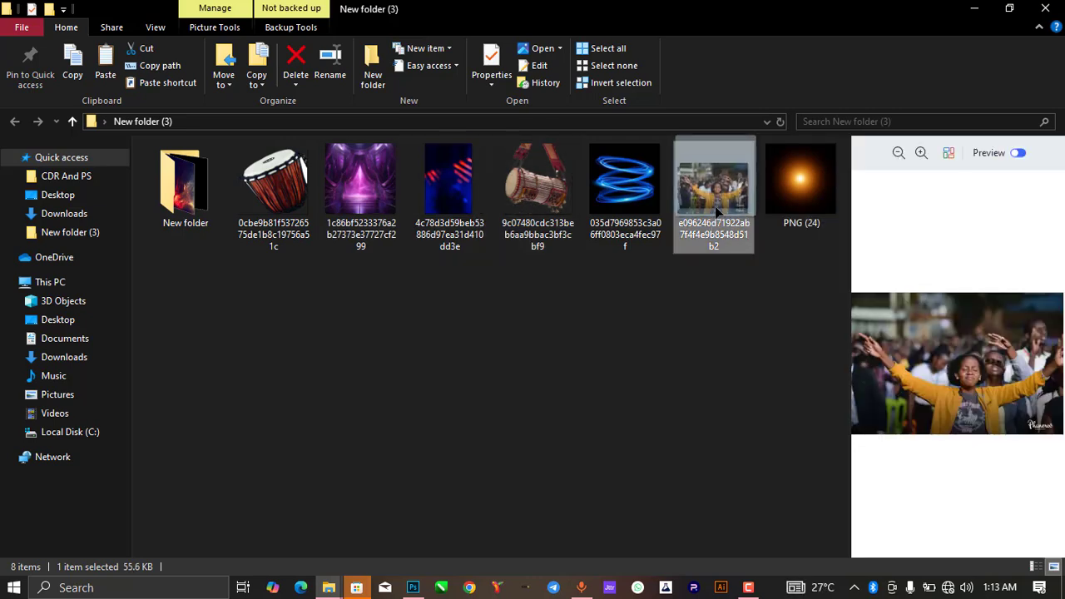
{"action": "left_click_drag", "start_coordinate": [714, 218], "coordinate": [524, 204]}
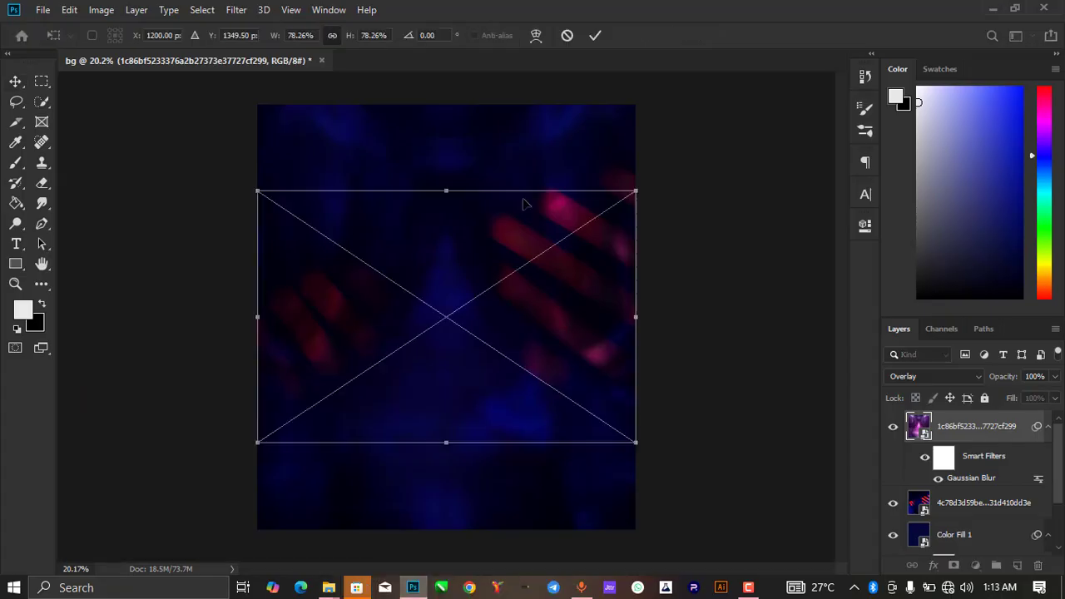
Step: Scale the crowd photo to about 54.4% and place it in the upper-right part of the canvas as the topmost layer
{"action": "left_click_drag", "start_coordinate": [638, 191], "coordinate": [665, 172]}
{"action": "left_click_drag", "start_coordinate": [518, 325], "coordinate": [499, 253]}
{"action": "left_click_drag", "start_coordinate": [238, 370], "coordinate": [479, 367]}
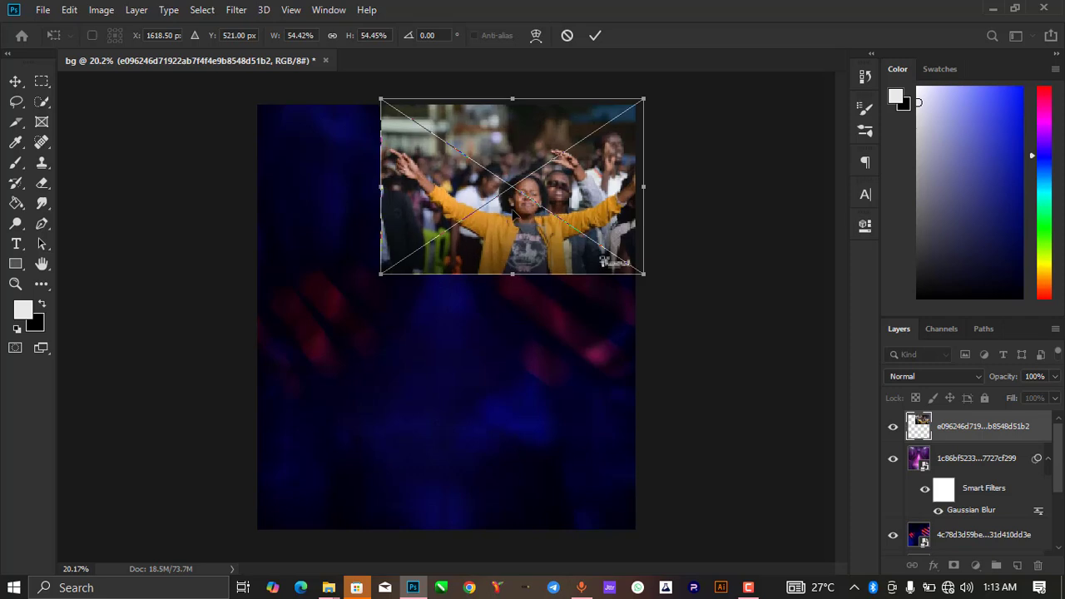
{"action": "left_click_drag", "start_coordinate": [529, 216], "coordinate": [531, 217]}
{"action": "scroll", "coordinate": [607, 114], "scroll_direction": "up", "scroll_amount": 2}
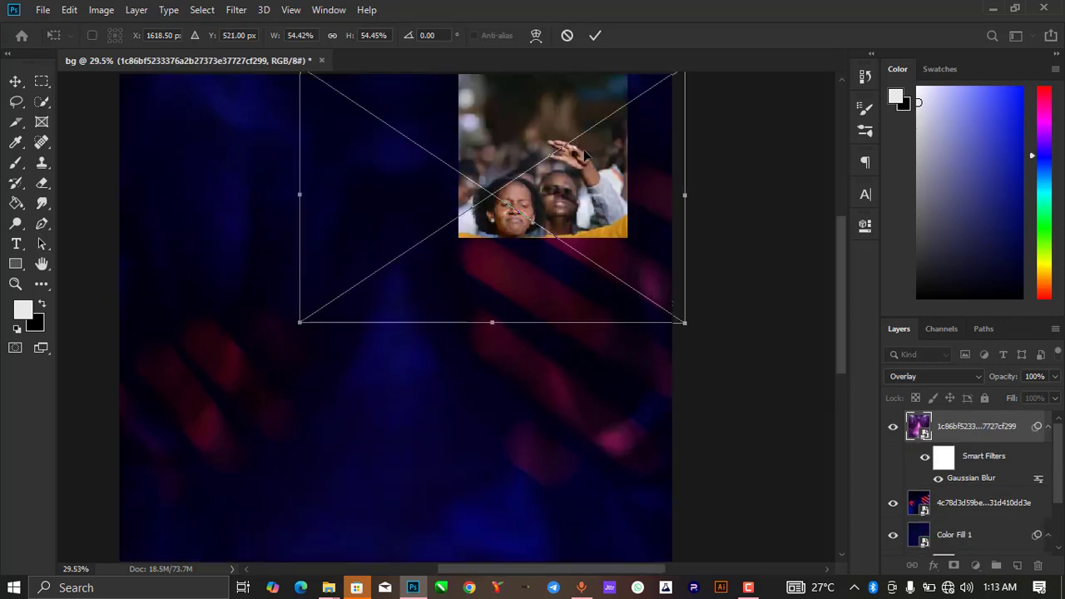
{"action": "key", "text": "Return"}
{"action": "left_click_drag", "start_coordinate": [594, 111], "coordinate": [593, 119]}
Step: Set the crowd photo's blend mode to Hard Light and its opacity to 53%
{"action": "left_click", "coordinate": [921, 376]}
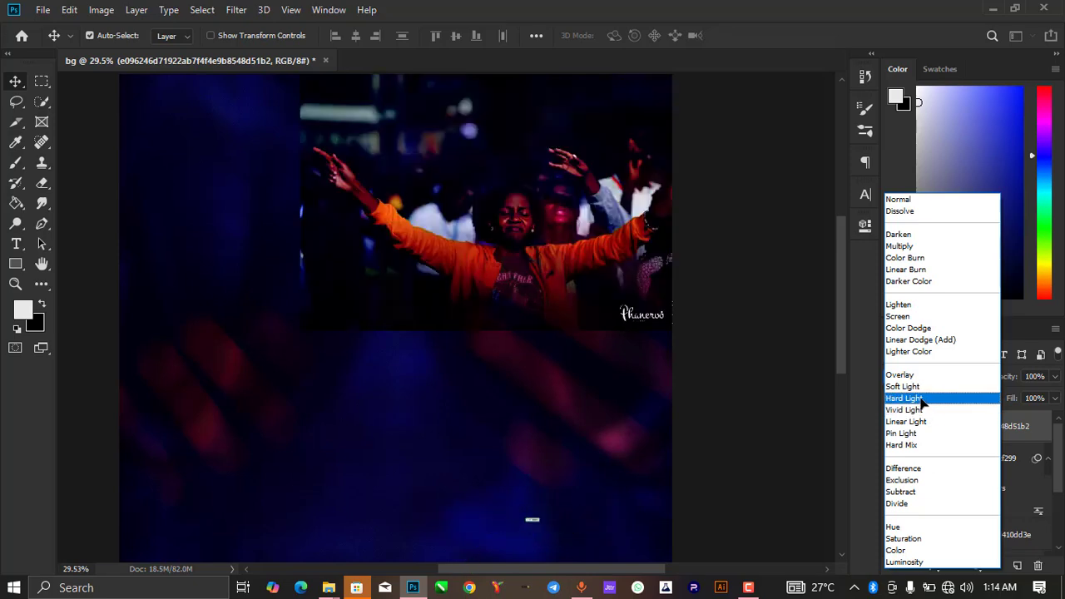
{"action": "left_click", "coordinate": [923, 399]}
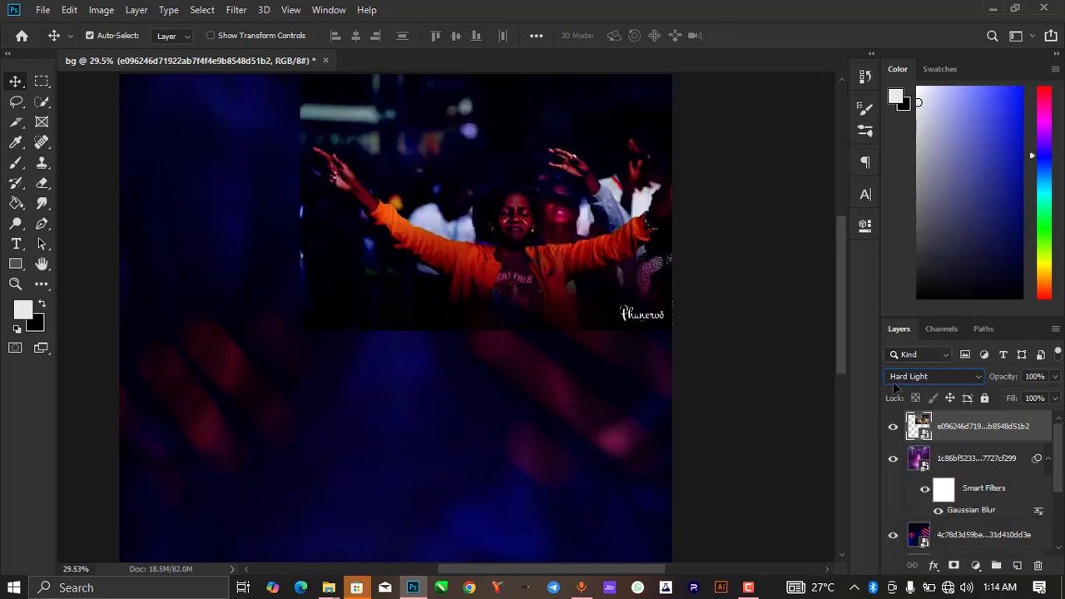
{"action": "left_click", "coordinate": [1056, 377]}
{"action": "left_click_drag", "start_coordinate": [1016, 397], "coordinate": [1001, 395]}
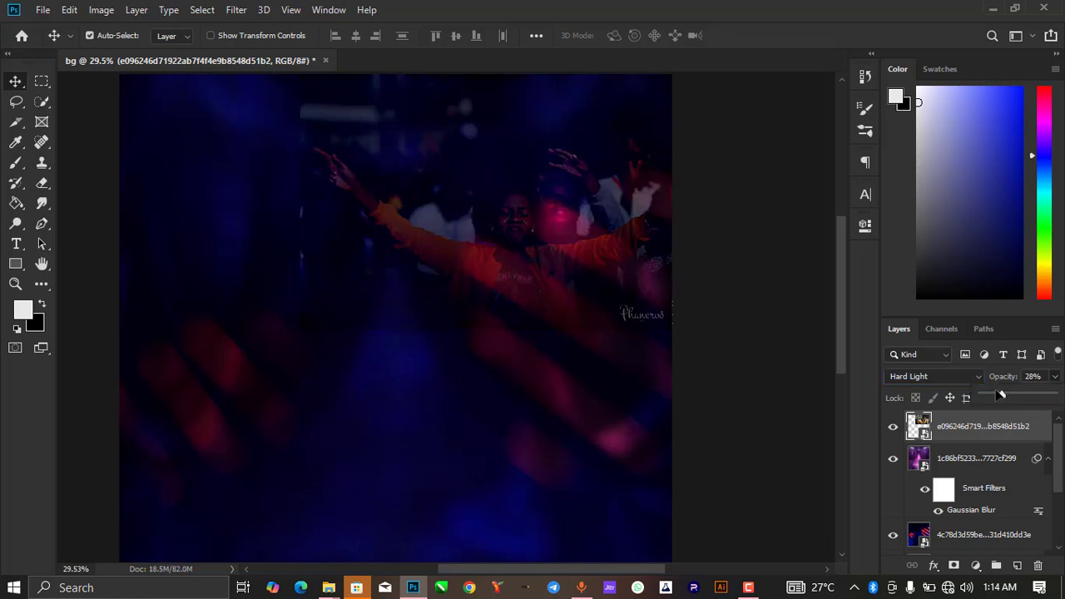
{"action": "left_click", "coordinate": [1021, 395]}
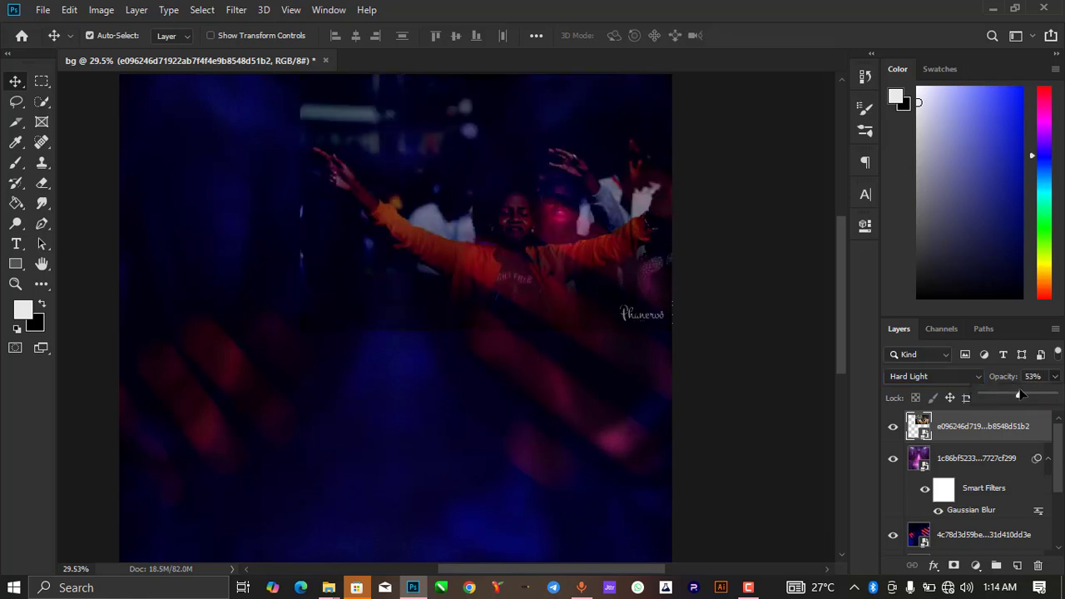
{"action": "scroll", "coordinate": [516, 241], "scroll_direction": "down", "scroll_amount": 2}
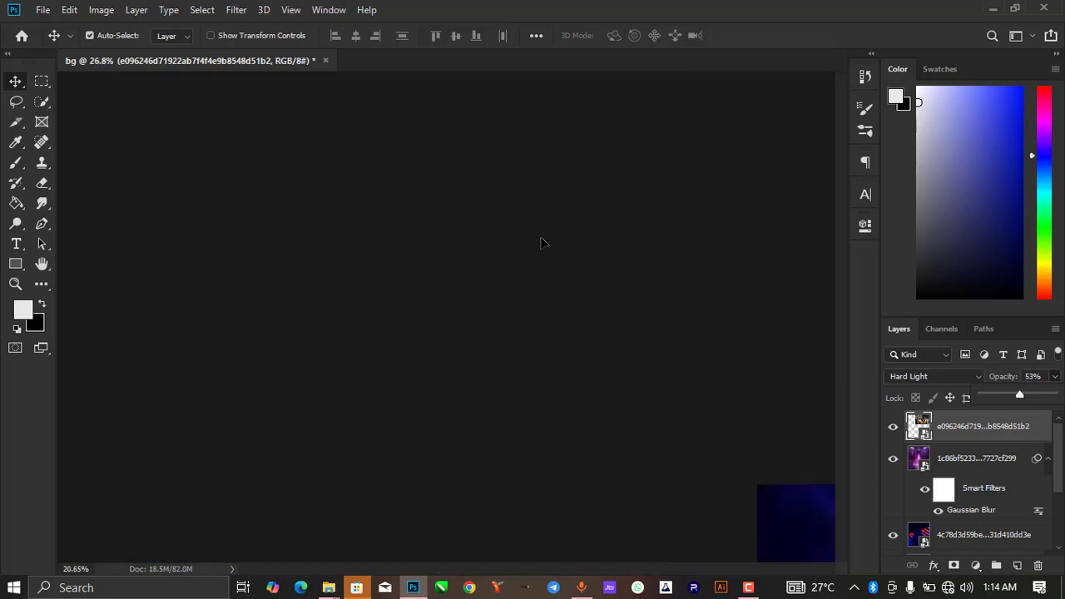
Step: Set up the Eraser with the Soft Round brush at 0% hardness and rasterize the crowd photo layer
{"action": "scroll", "coordinate": [556, 158], "scroll_direction": "up", "scroll_amount": 2}
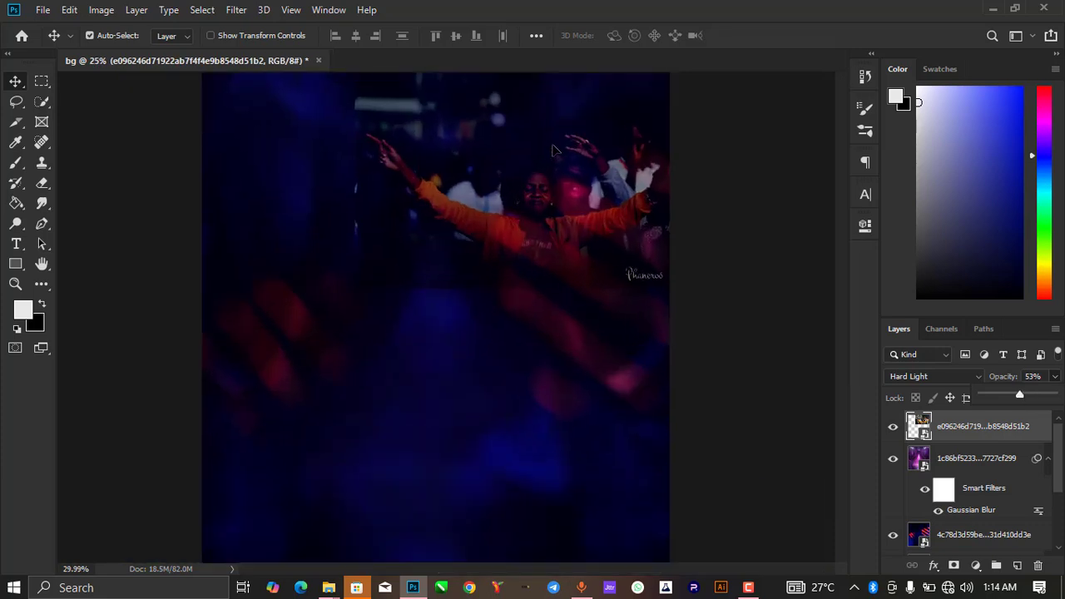
{"action": "scroll", "coordinate": [347, 145], "scroll_direction": "down", "scroll_amount": 2}
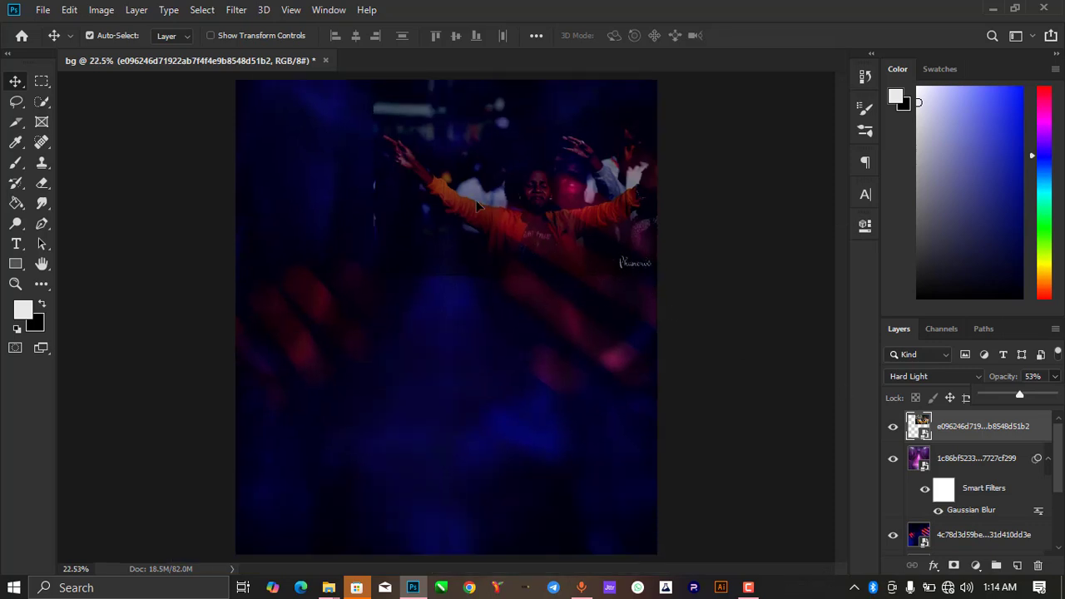
{"action": "scroll", "coordinate": [539, 95], "scroll_direction": "up", "scroll_amount": 1}
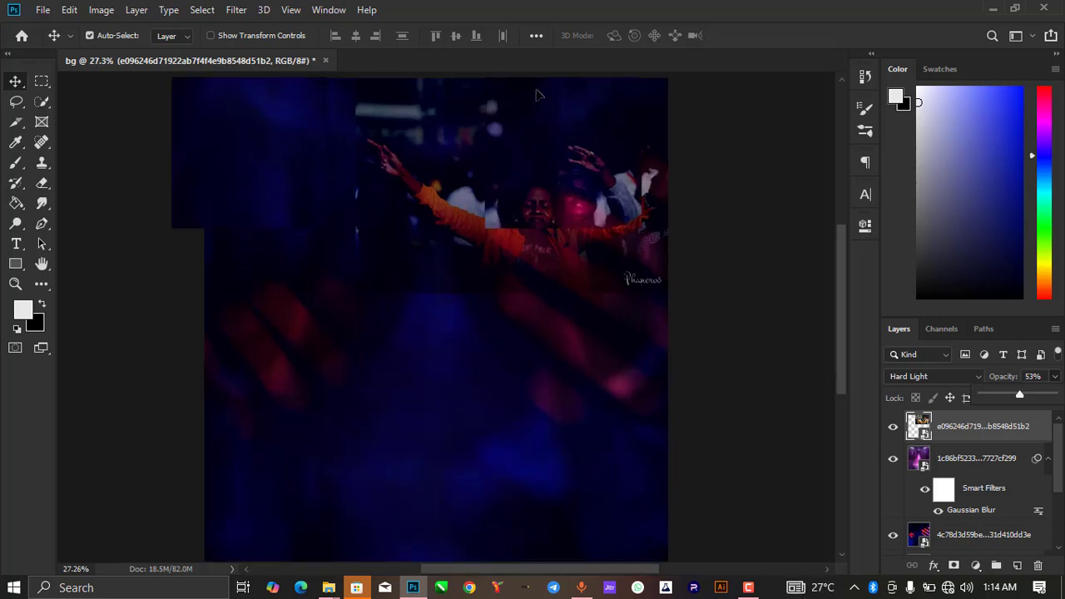
{"action": "scroll", "coordinate": [448, 223], "scroll_direction": "down", "scroll_amount": 5}
{"action": "scroll", "coordinate": [480, 153], "scroll_direction": "up", "scroll_amount": 5}
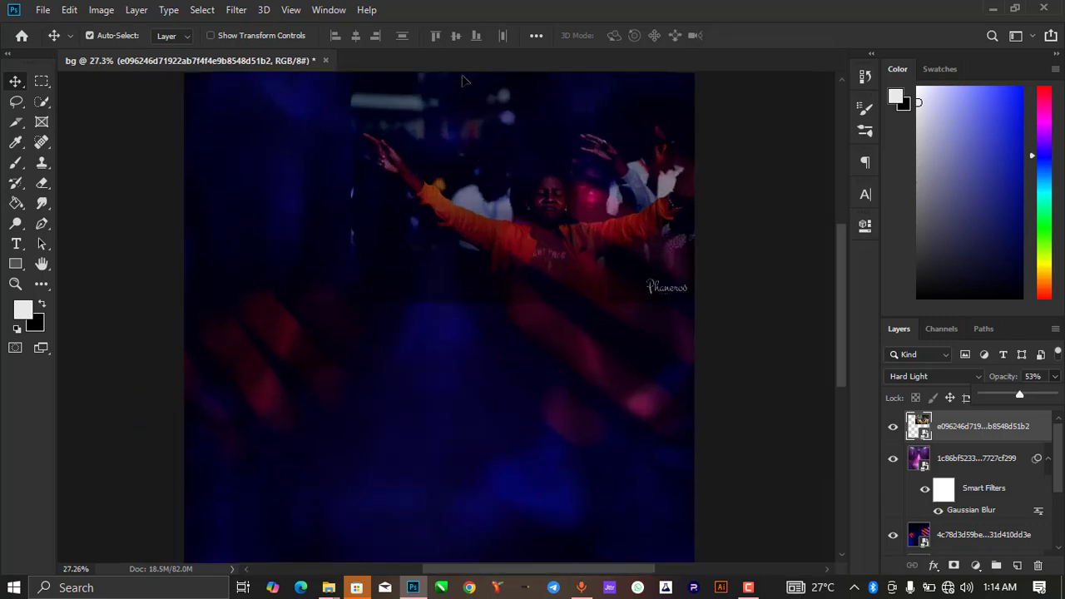
{"action": "scroll", "coordinate": [465, 80], "scroll_direction": "up", "scroll_amount": 2}
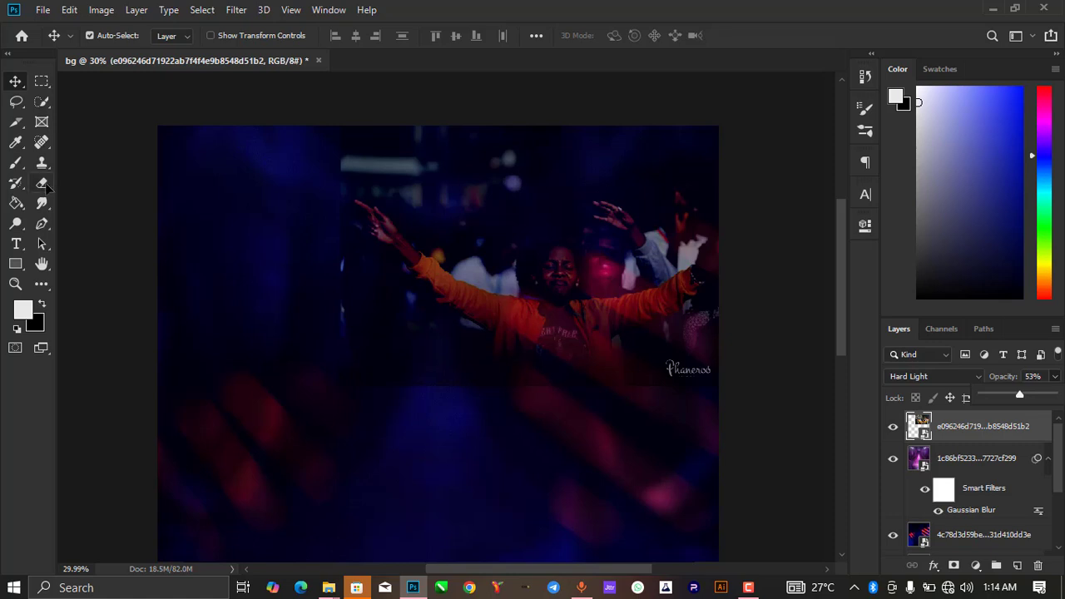
{"action": "left_click", "coordinate": [42, 183]}
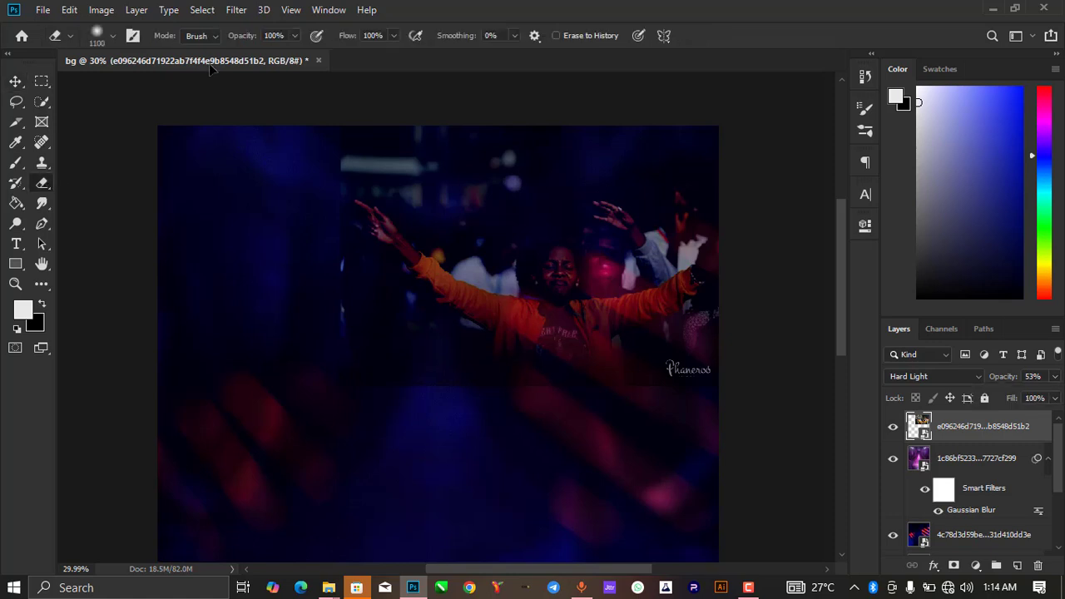
{"action": "left_click", "coordinate": [113, 34]}
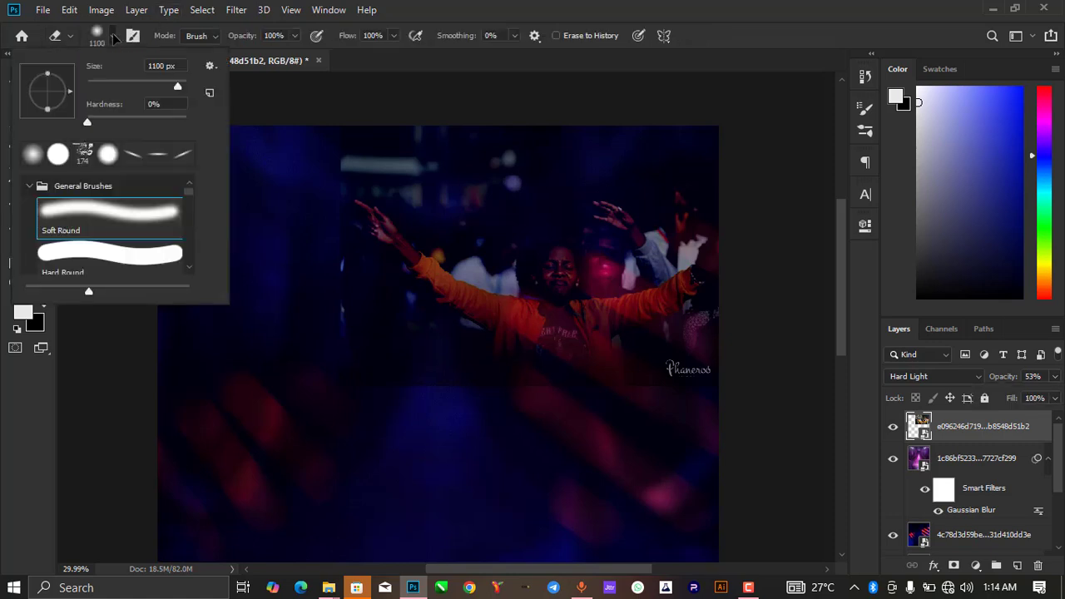
{"action": "left_click", "coordinate": [68, 222]}
{"action": "left_click", "coordinate": [293, 140]}
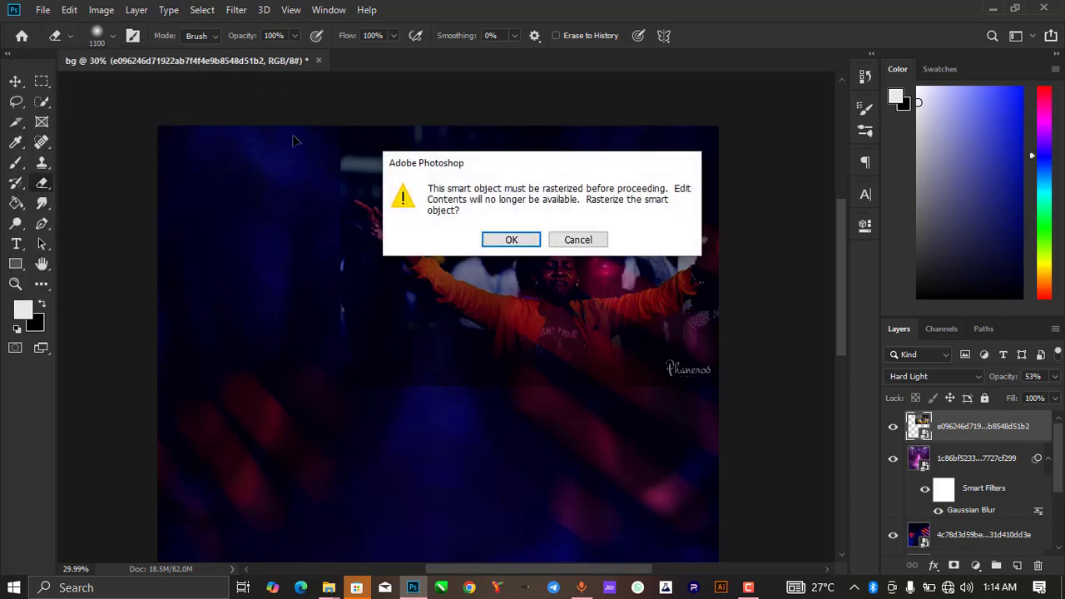
{"action": "left_click", "coordinate": [511, 240]}
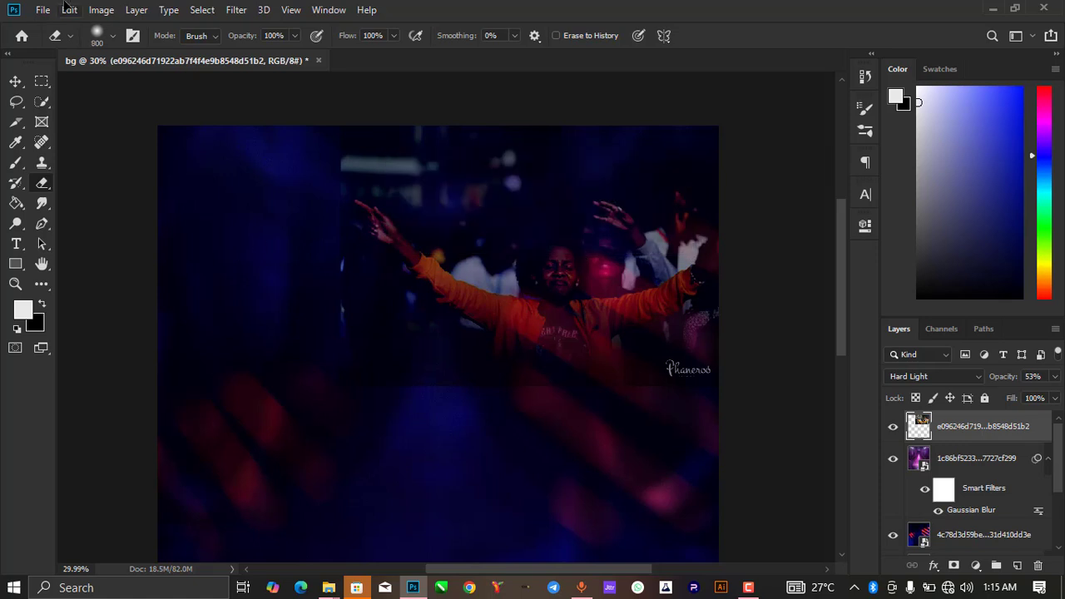
Step: Erase the crowd photo's hard left and bottom edges with the 800 px soft eraser to blend them into the background
{"action": "left_click", "coordinate": [111, 37]}
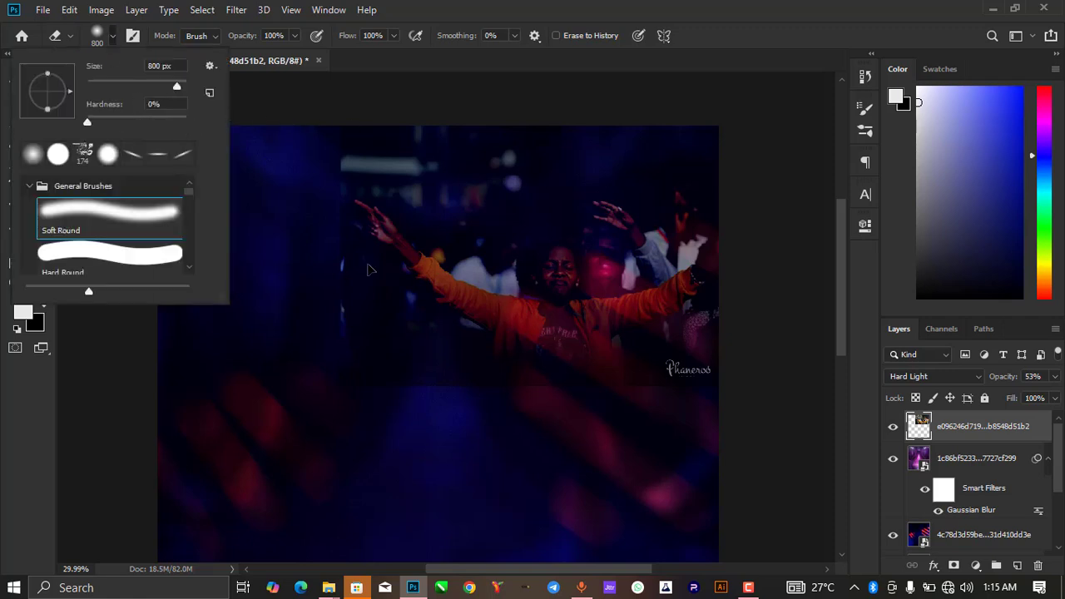
{"action": "left_click", "coordinate": [355, 405]}
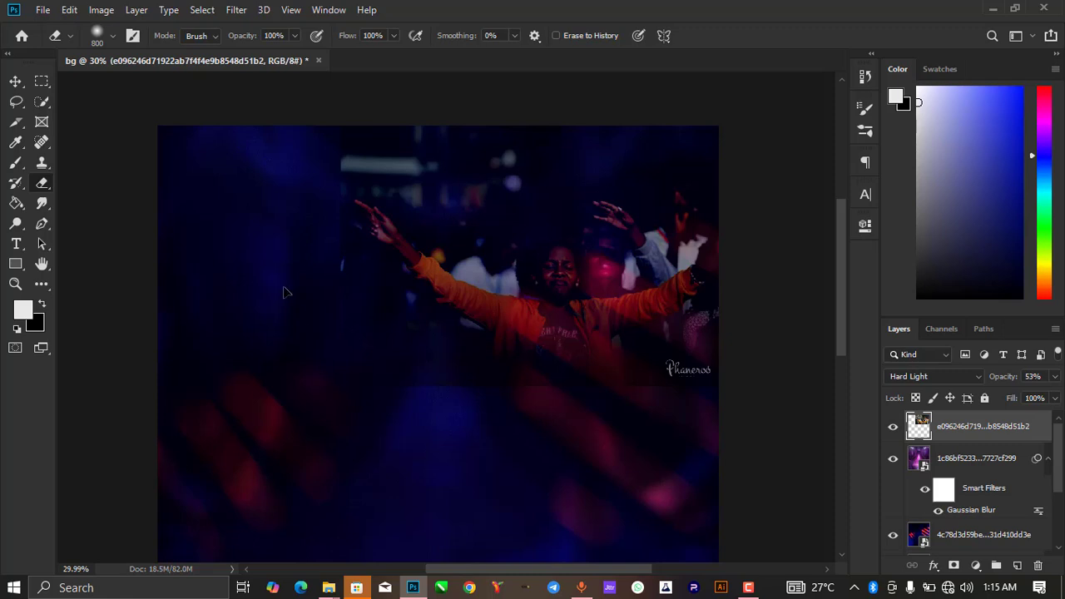
{"action": "mouse_move", "coordinate": [283, 291]}
{"action": "left_mouse_down"}
{"action": "mouse_move", "coordinate": [302, 262]}
{"action": "mouse_move", "coordinate": [281, 164]}
{"action": "left_mouse_up"}
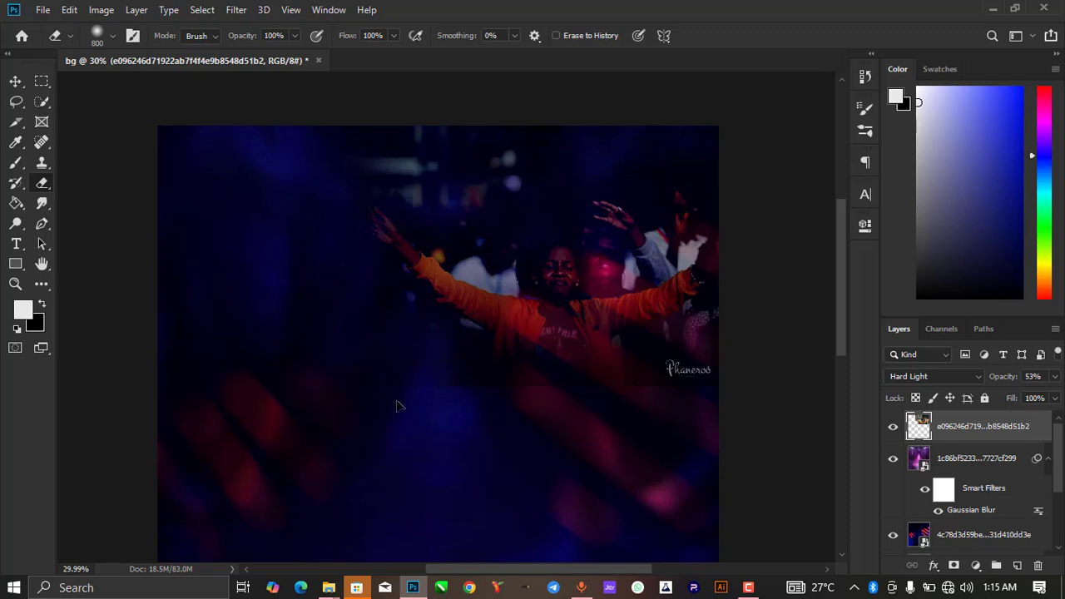
{"action": "left_click_drag", "start_coordinate": [514, 429], "coordinate": [698, 431]}
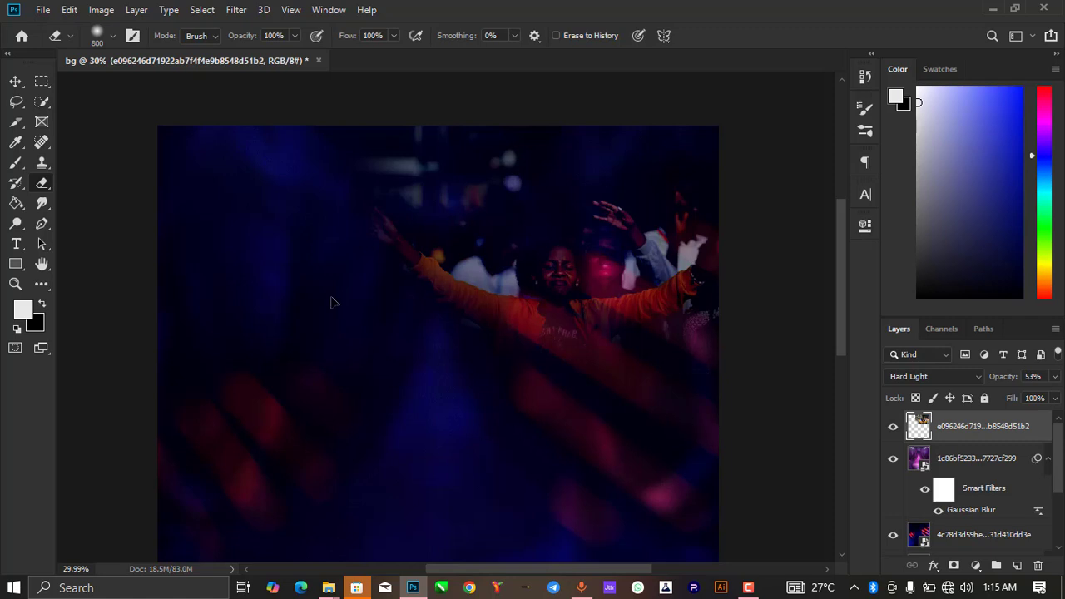
{"action": "scroll", "coordinate": [452, 200], "scroll_direction": "down", "scroll_amount": 6}
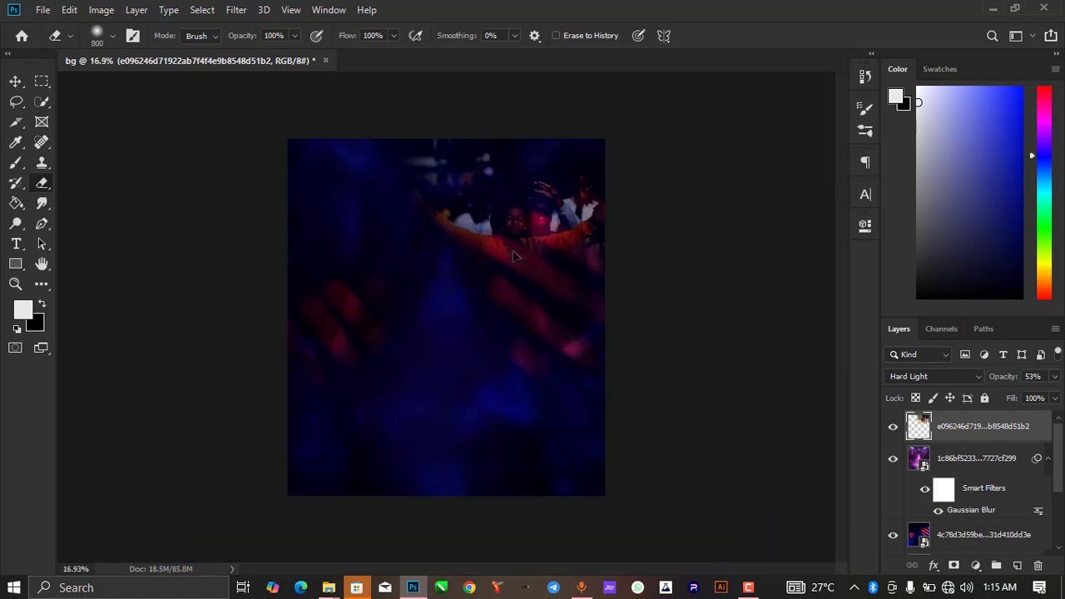
{"action": "scroll", "coordinate": [526, 283], "scroll_direction": "up", "scroll_amount": 3}
Step: Center the crowd photo horizontally in the upper part of the canvas and softly erase its right edge
{"action": "left_click", "coordinate": [16, 80]}
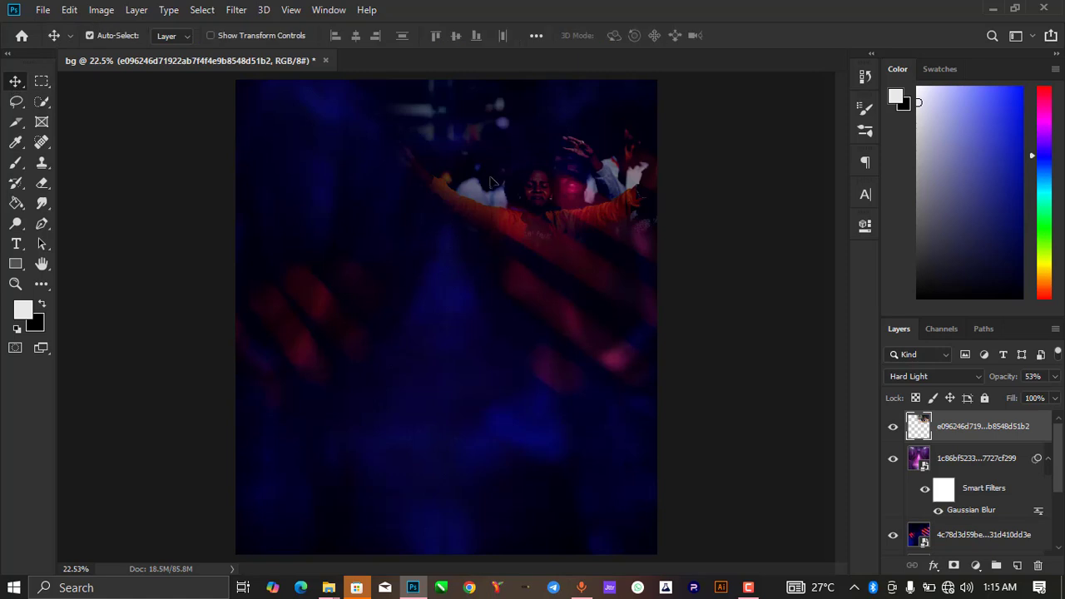
{"action": "left_click_drag", "start_coordinate": [493, 179], "coordinate": [428, 281]}
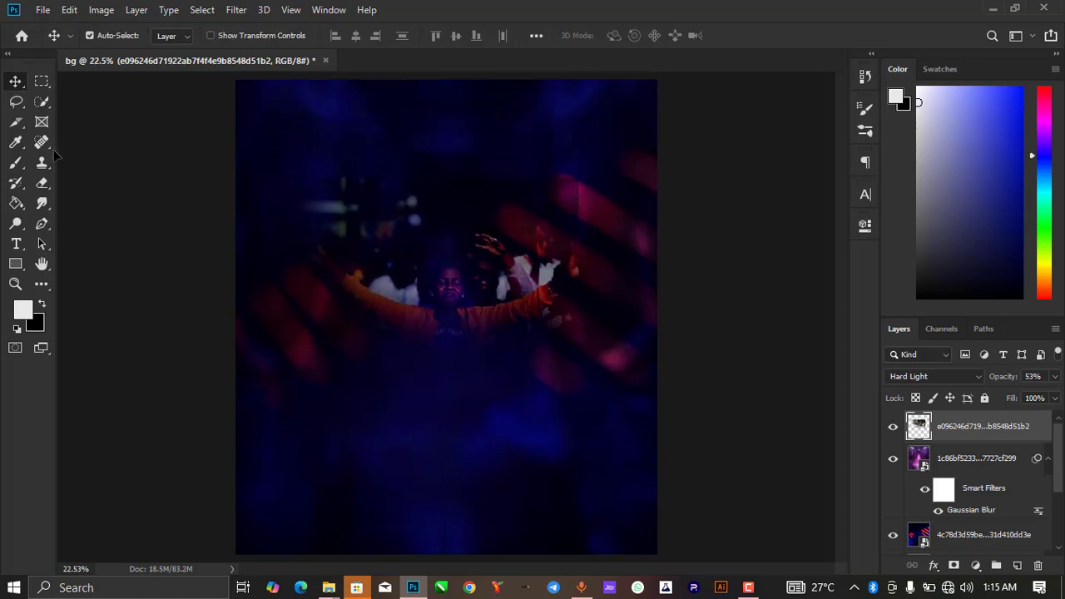
{"action": "left_click", "coordinate": [42, 183]}
{"action": "mouse_move", "coordinate": [502, 133]}
{"action": "left_mouse_down"}
{"action": "mouse_move", "coordinate": [364, 154]}
{"action": "mouse_move", "coordinate": [490, 145]}
{"action": "mouse_move", "coordinate": [577, 166]}
{"action": "mouse_move", "coordinate": [620, 277]}
{"action": "left_mouse_up"}
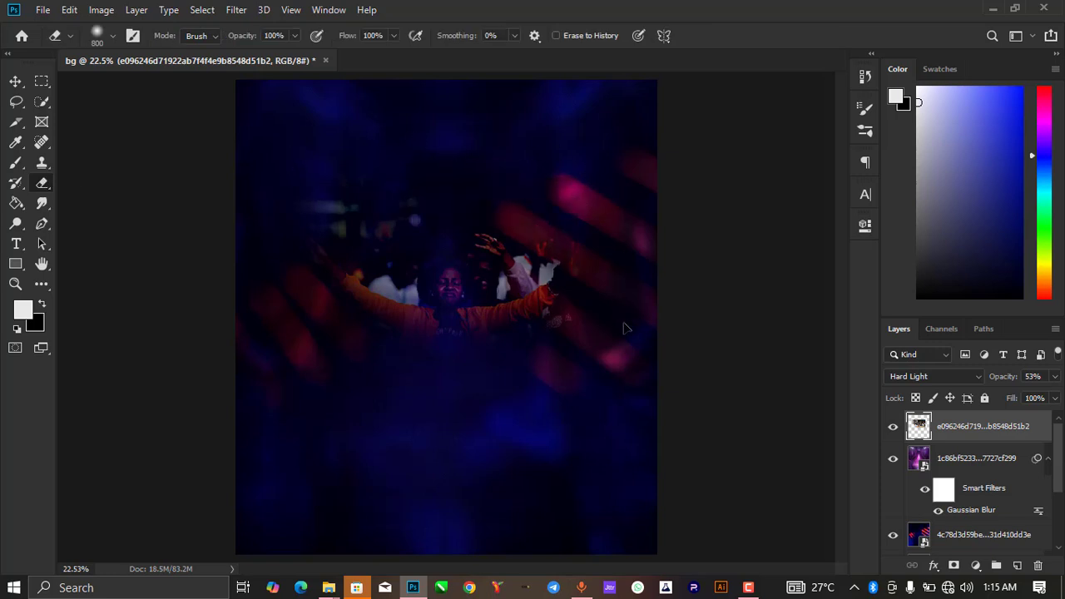
{"action": "left_click", "coordinate": [16, 81]}
{"action": "left_click_drag", "start_coordinate": [327, 257], "coordinate": [434, 211]}
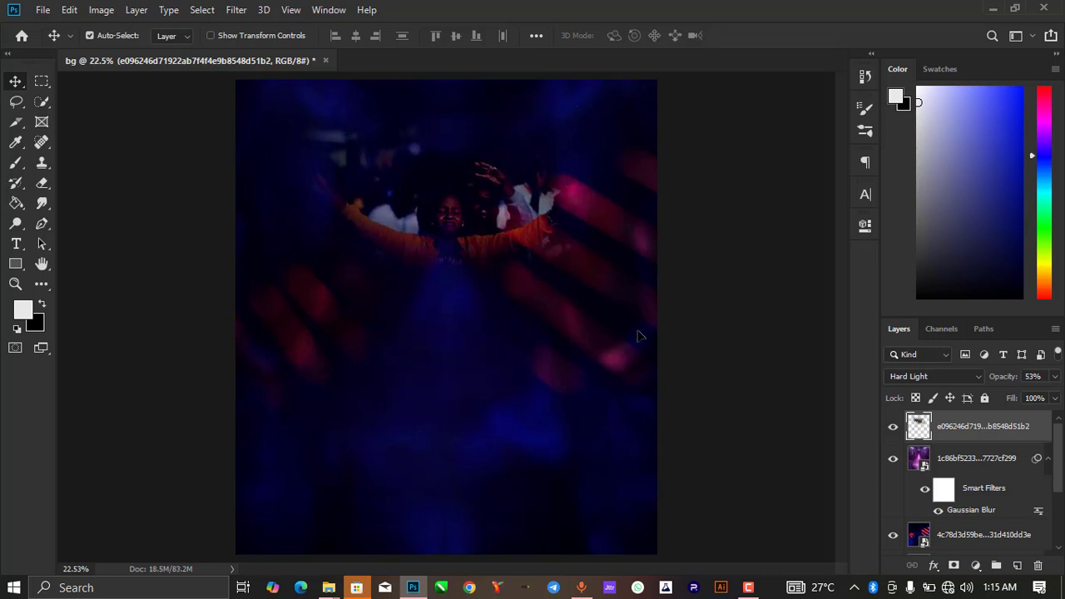
Step: Nudge the purple curtain layer slightly left, and check the composition without it and without the red light-streak layer
{"action": "left_click_drag", "start_coordinate": [638, 333], "coordinate": [616, 323]}
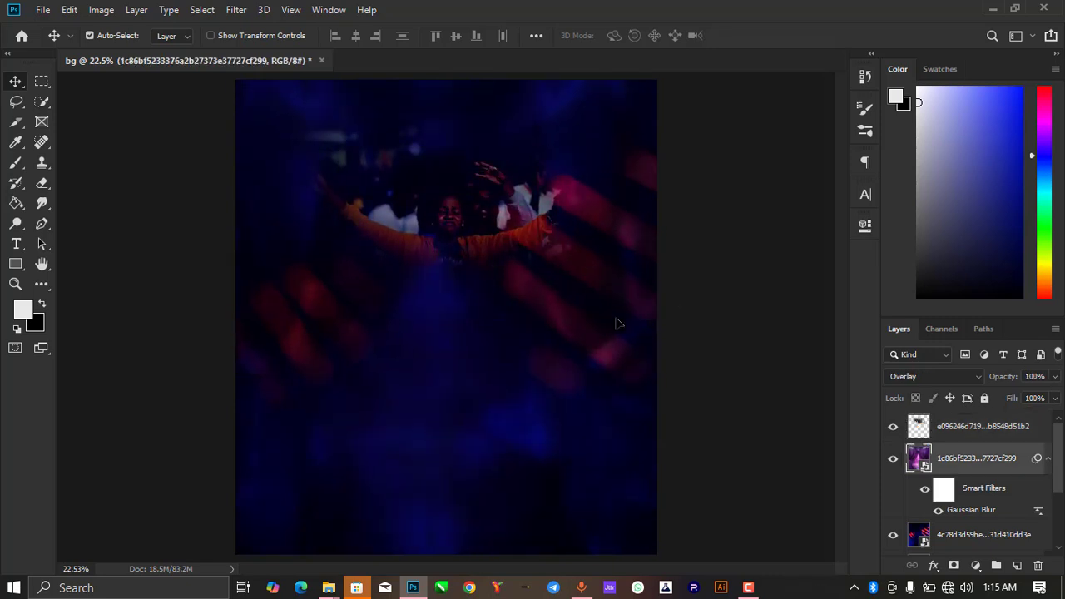
{"action": "key", "text": "Delete"}
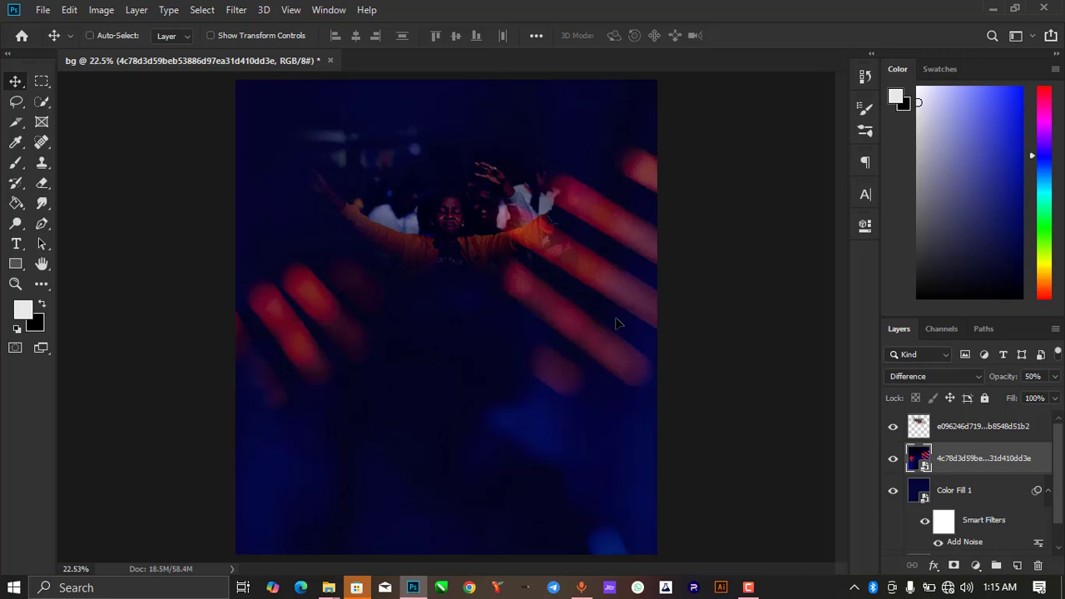
{"action": "key", "text": "ctrl+z"}
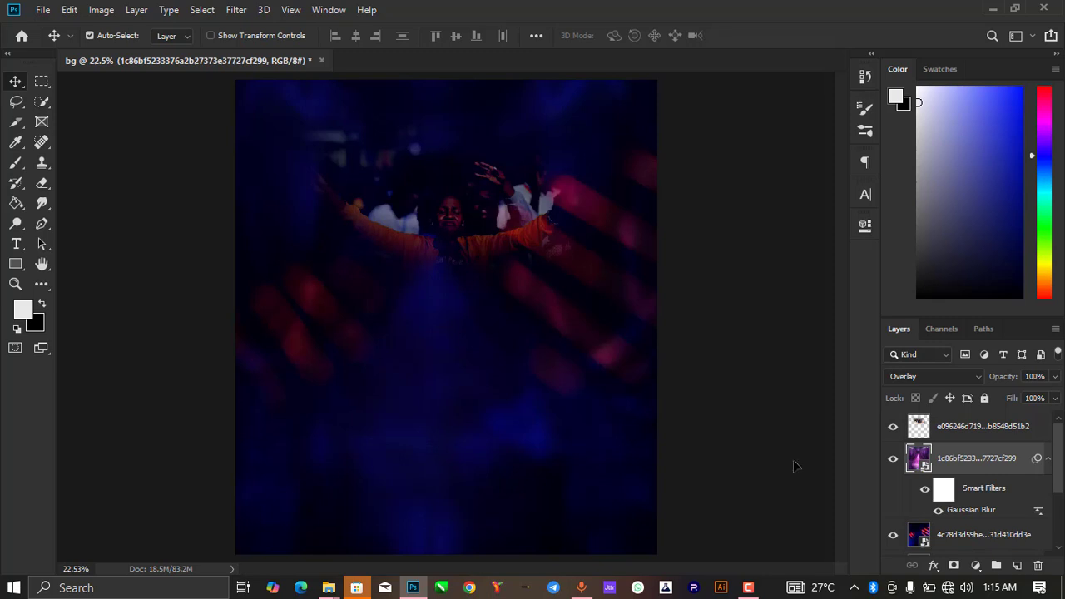
{"action": "left_click", "coordinate": [893, 540]}
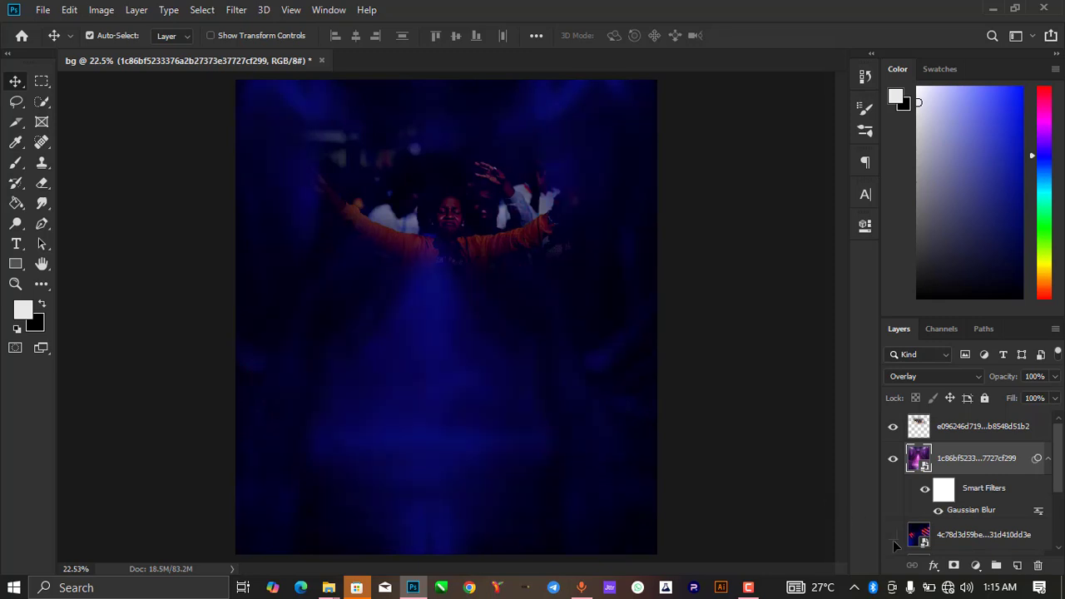
{"action": "left_click", "coordinate": [895, 538]}
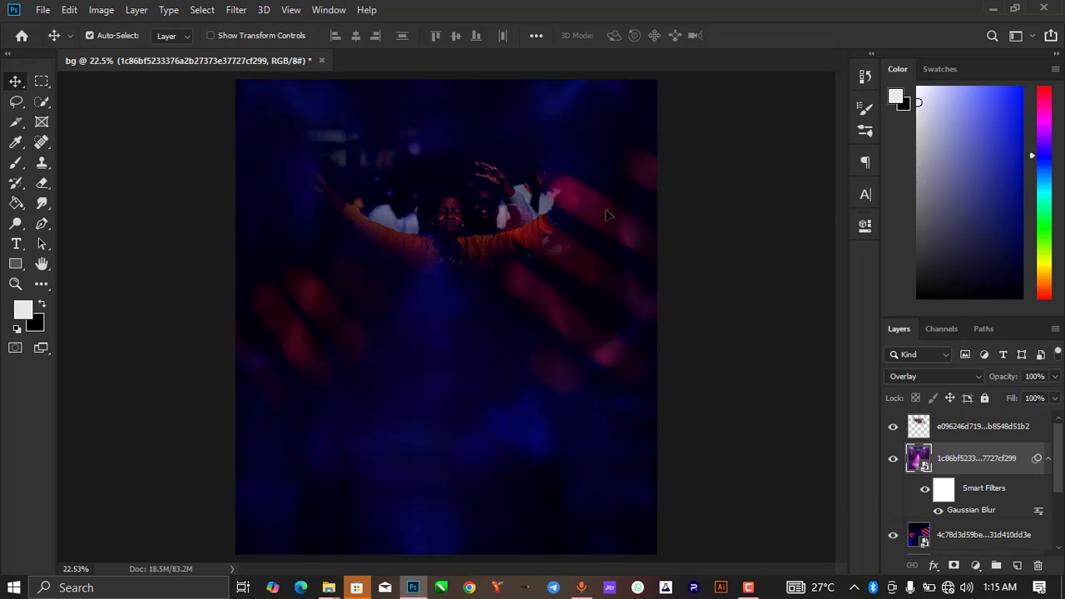
Step: Try moving the purple curtain layer up and left and scaling it to 161.88%, and shift it back over the canvas
{"action": "left_click_drag", "start_coordinate": [608, 215], "coordinate": [590, 185]}
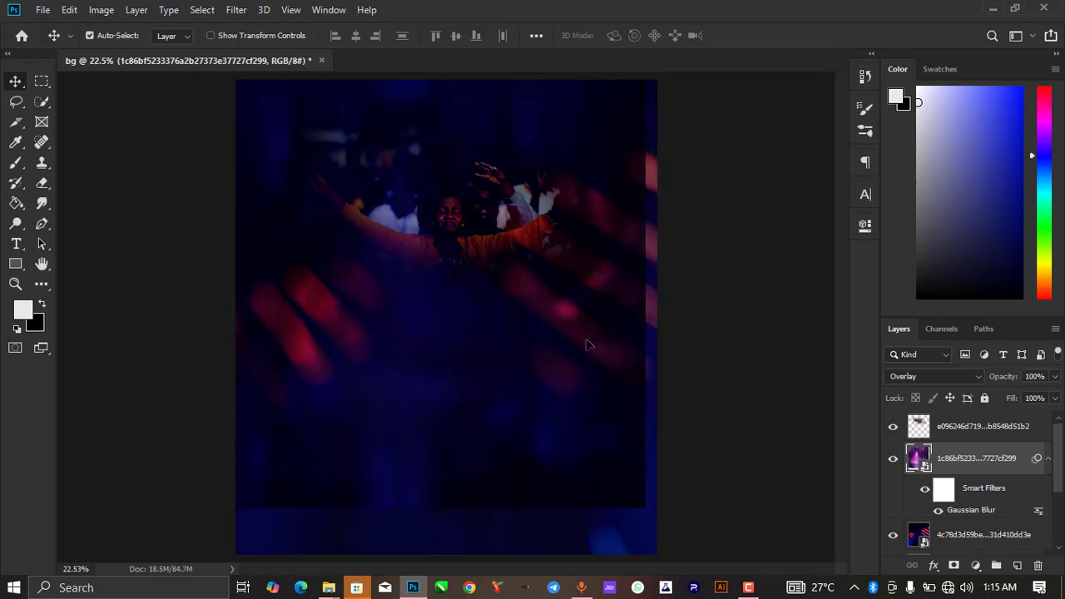
{"action": "scroll", "coordinate": [587, 344], "scroll_direction": "down", "scroll_amount": 2}
{"action": "key", "text": "ctrl+t"}
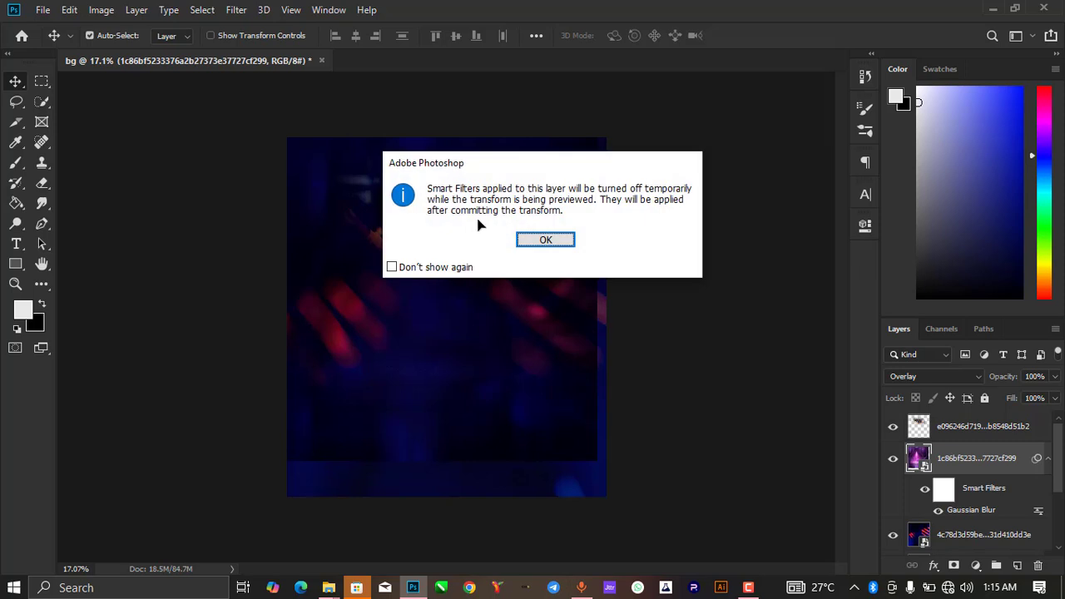
{"action": "left_click", "coordinate": [543, 239]}
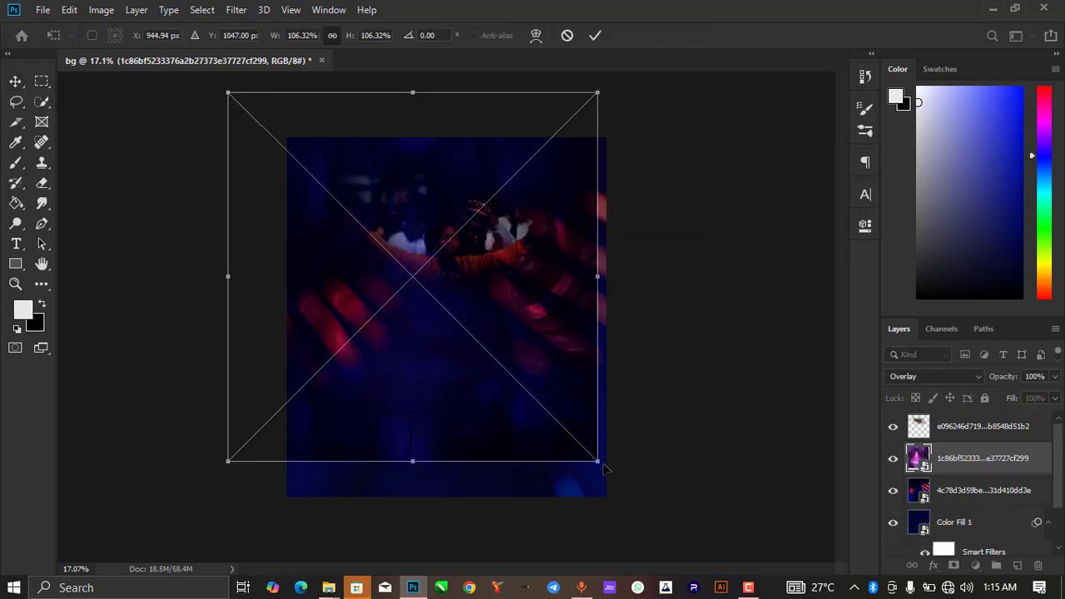
{"action": "left_click_drag", "start_coordinate": [605, 469], "coordinate": [795, 574]}
{"action": "left_click_drag", "start_coordinate": [602, 409], "coordinate": [506, 252]}
{"action": "key", "text": "ctrl+z"}
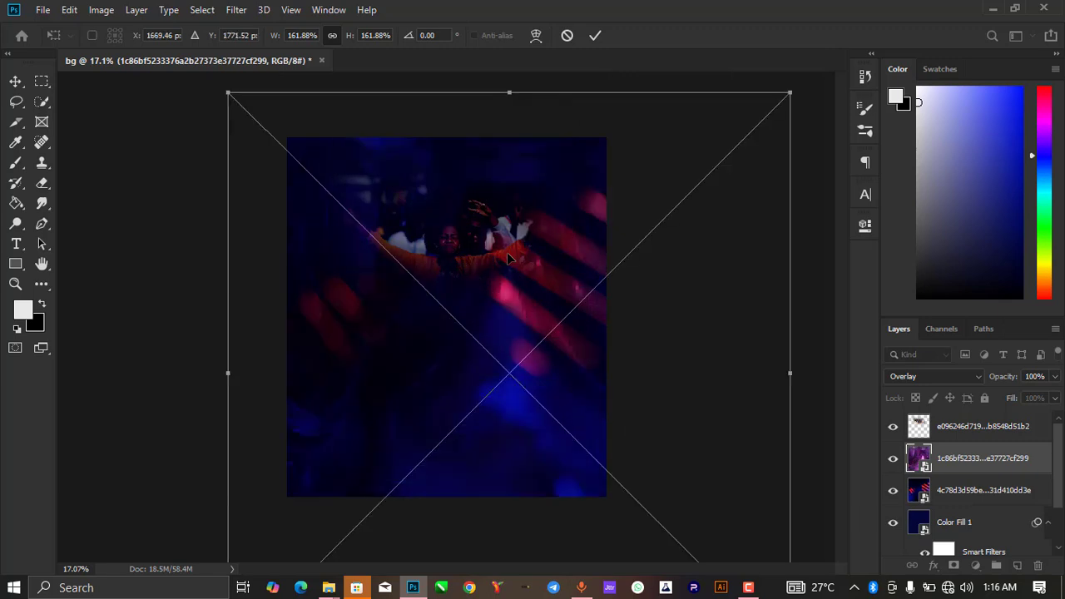
{"action": "left_click", "coordinate": [594, 39]}
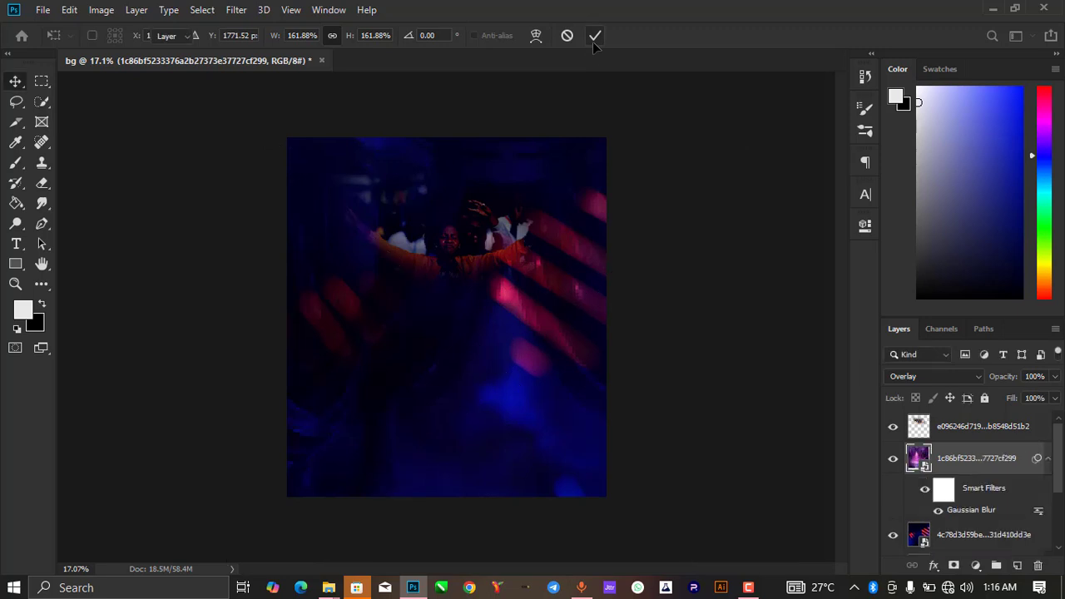
{"action": "left_click_drag", "start_coordinate": [540, 367], "coordinate": [559, 404]}
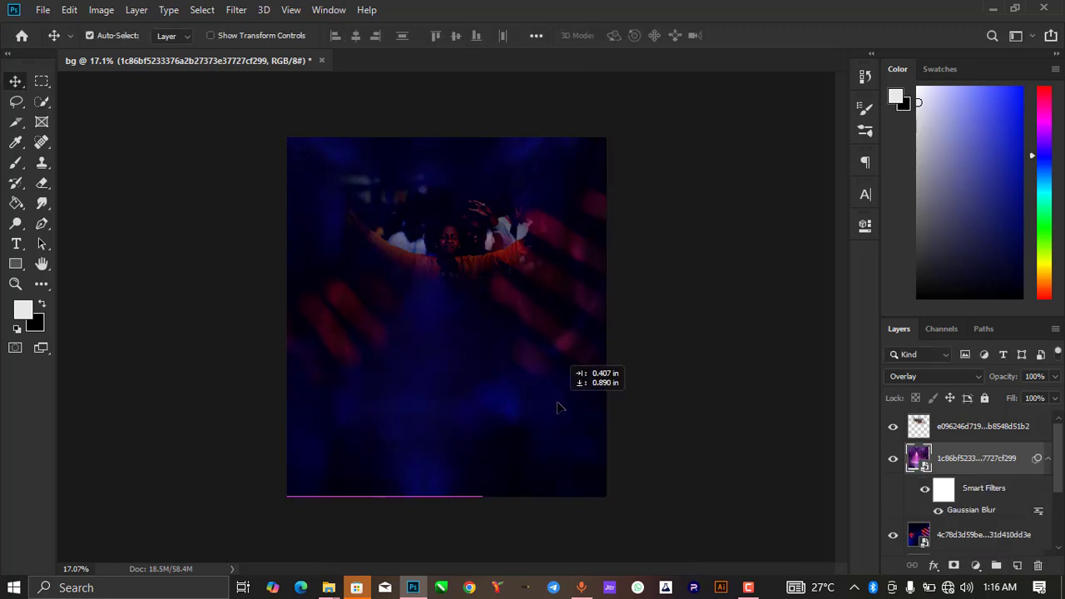
Step: Lower the opacity of the red light-streak layer to 13%
{"action": "scroll", "coordinate": [533, 309], "scroll_direction": "up", "scroll_amount": 2}
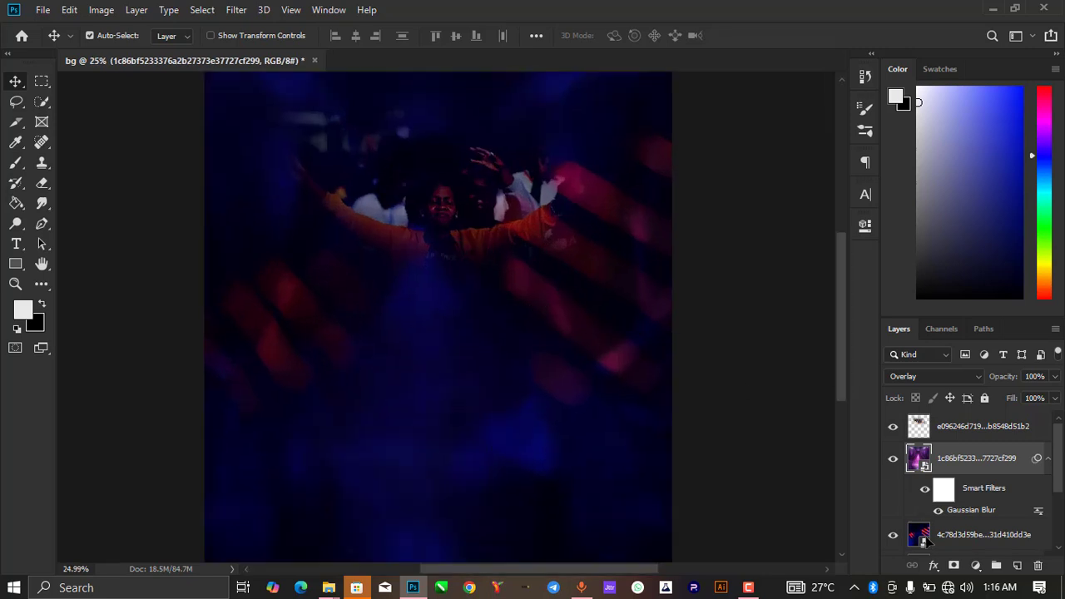
{"action": "left_click", "coordinate": [926, 540]}
{"action": "left_click", "coordinate": [1056, 377]}
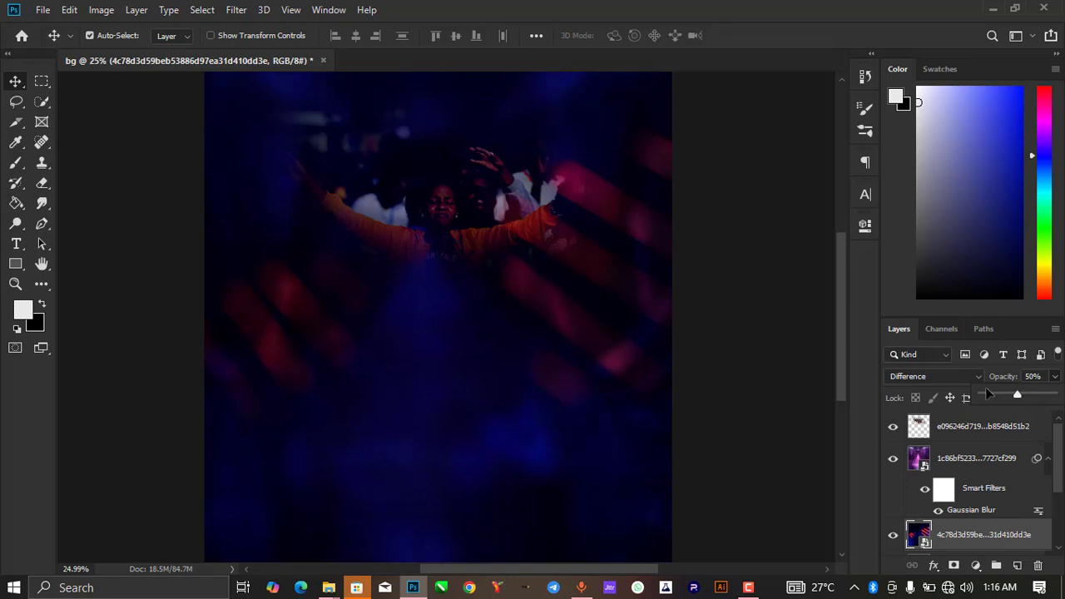
{"action": "left_click_drag", "start_coordinate": [995, 398], "coordinate": [991, 397]}
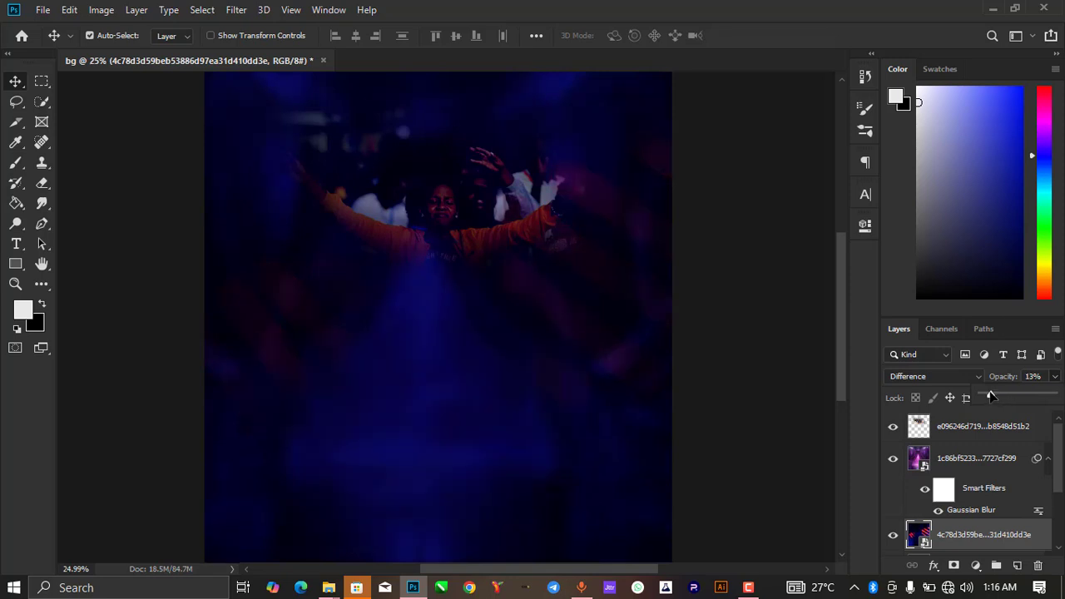
{"action": "left_click", "coordinate": [812, 346]}
Step: Scale the crowd photo to 136.27% across the upper part of the canvas and hide its layer
{"action": "scroll", "coordinate": [525, 319], "scroll_direction": "down", "scroll_amount": 3}
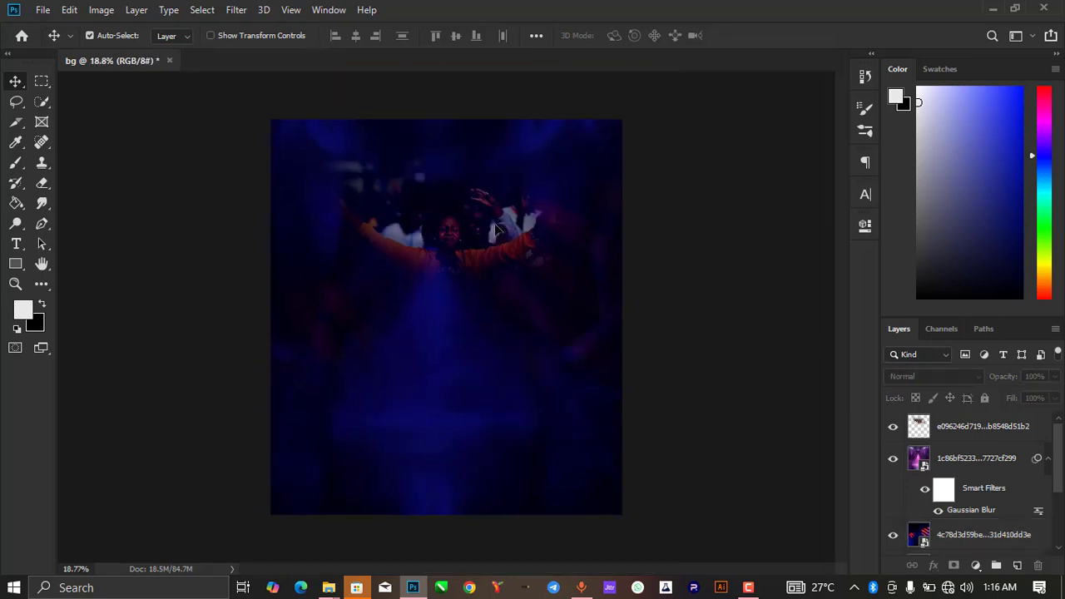
{"action": "left_click_drag", "start_coordinate": [502, 263], "coordinate": [638, 362]}
{"action": "key", "text": "ctrl+t"}
{"action": "left_click_drag", "start_coordinate": [571, 307], "coordinate": [537, 276]}
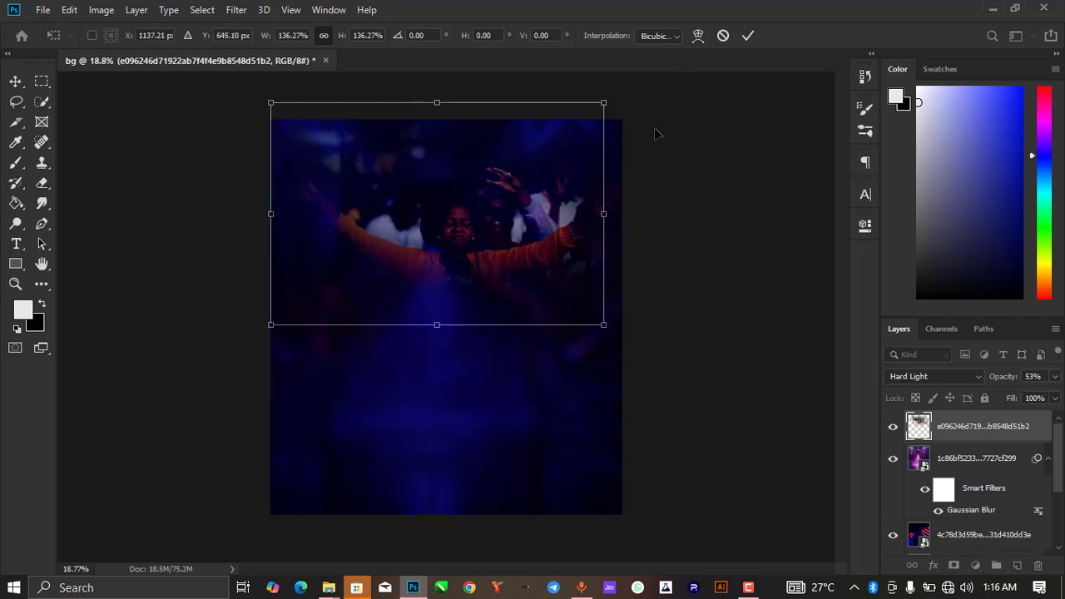
{"action": "left_click", "coordinate": [749, 35]}
{"action": "left_click_drag", "start_coordinate": [478, 268], "coordinate": [489, 274]}
{"action": "left_click", "coordinate": [894, 426]}
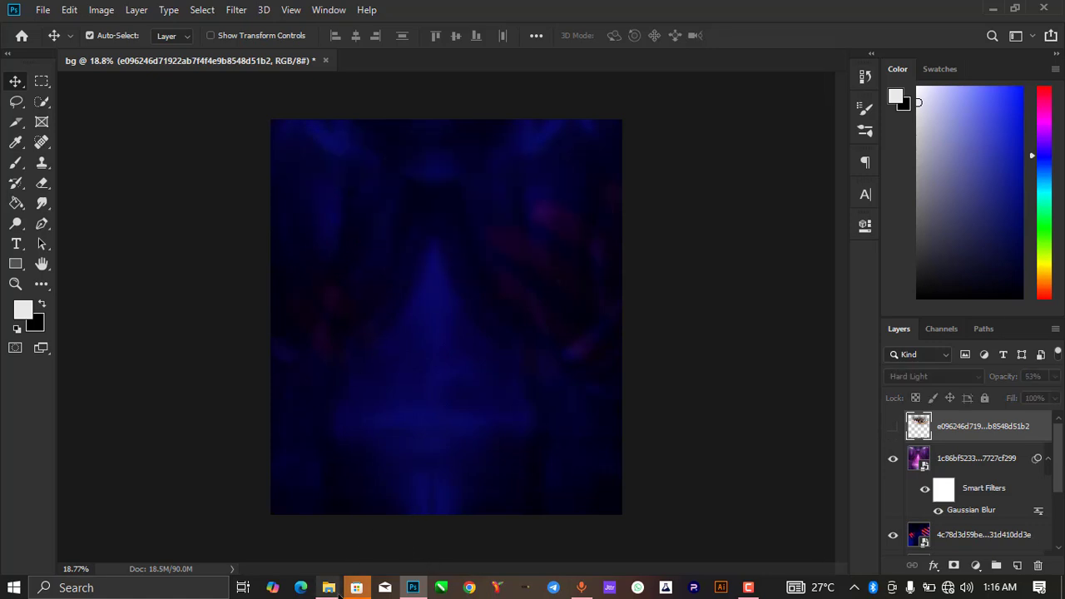
Step: Place the talking drum image from New folder (3) in the canvas's upper-right corner, scaled down and rotated slightly clockwise
{"action": "mouse_move", "coordinate": [338, 593]}
{"action": "left_click", "coordinate": [434, 534]}
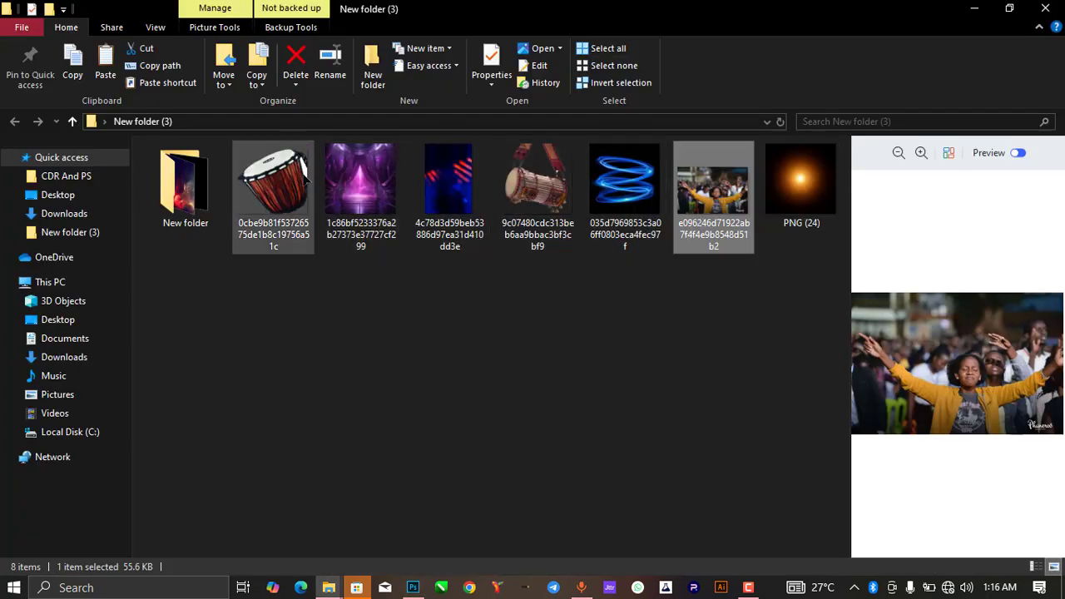
{"action": "left_click", "coordinate": [568, 191]}
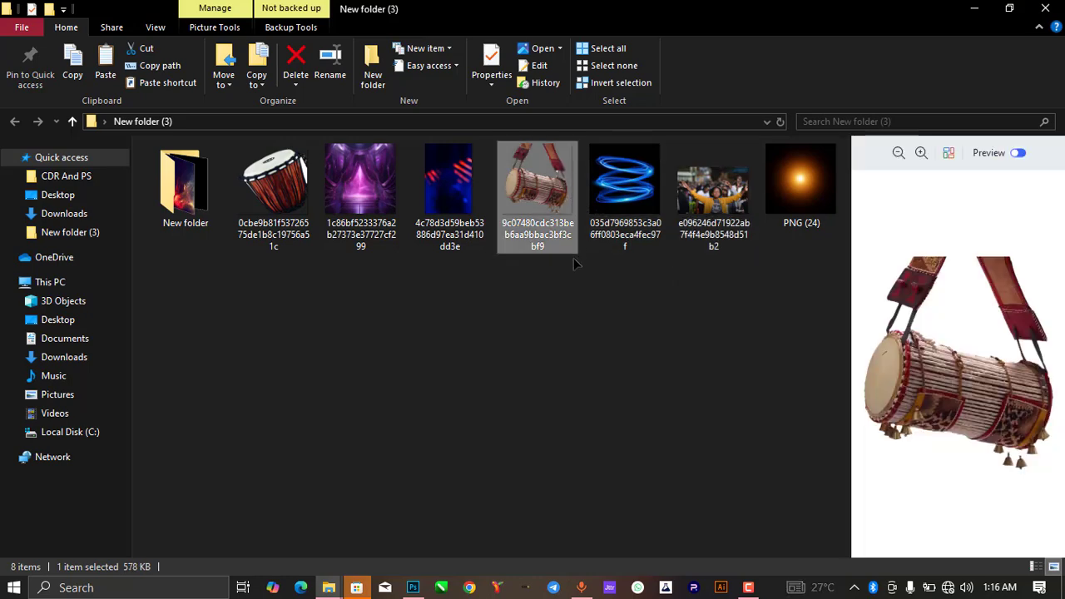
{"action": "left_click_drag", "start_coordinate": [569, 191], "coordinate": [564, 164]}
{"action": "left_click_drag", "start_coordinate": [543, 252], "coordinate": [630, 41]}
{"action": "left_click_drag", "start_coordinate": [366, 273], "coordinate": [428, 205]}
{"action": "left_click_drag", "start_coordinate": [566, 156], "coordinate": [572, 212]}
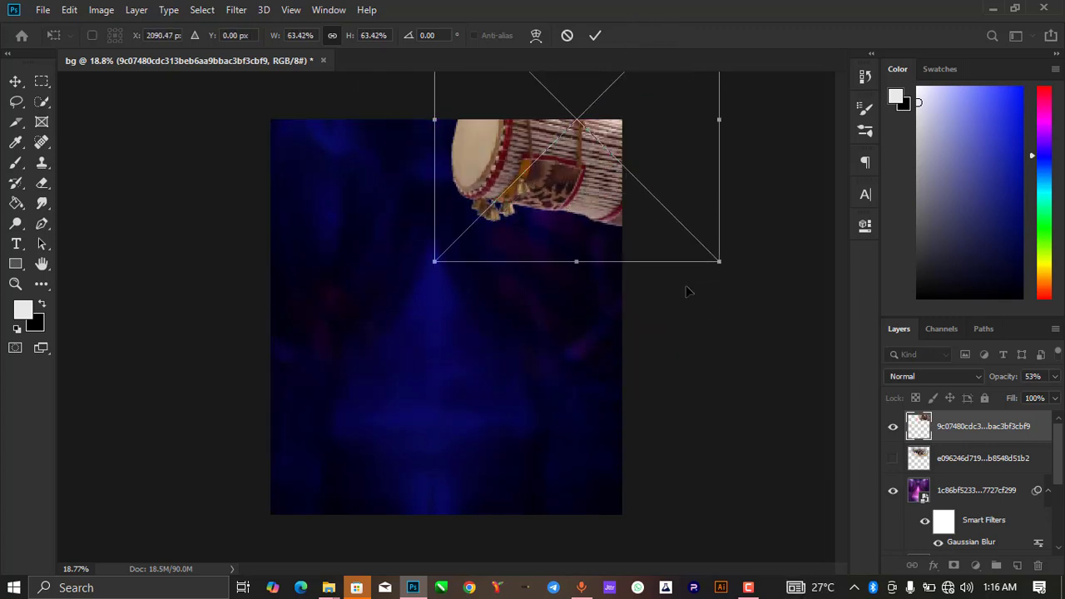
{"action": "left_click_drag", "start_coordinate": [738, 274], "coordinate": [721, 288]}
{"action": "left_click_drag", "start_coordinate": [572, 164], "coordinate": [605, 164]}
{"action": "left_click", "coordinate": [594, 36]}
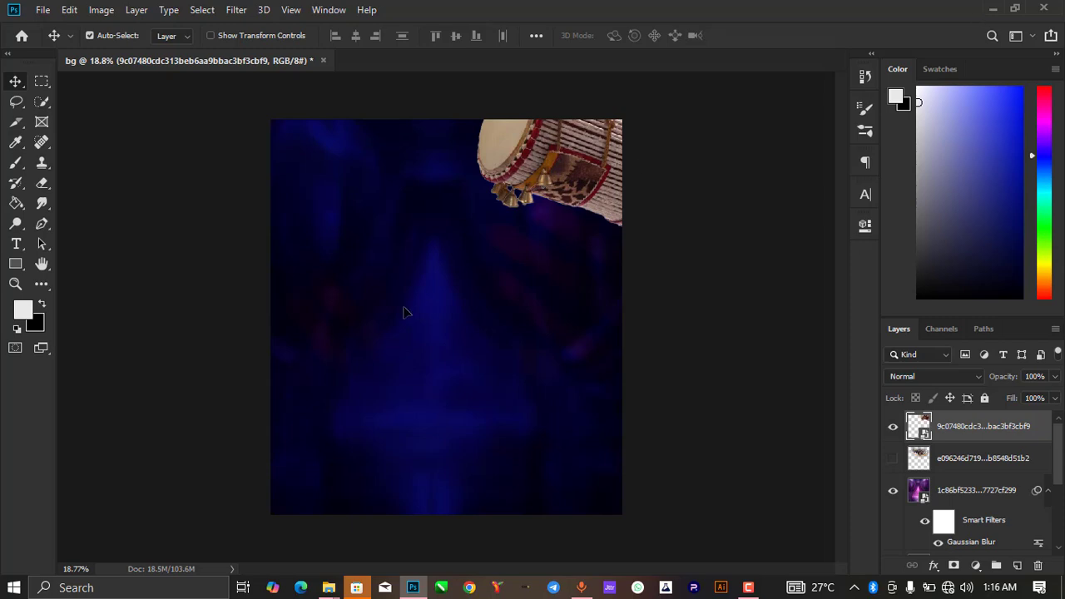
Step: Place the red djembe drum image from New folder (3) on the canvas and flip it horizontally
{"action": "mouse_move", "coordinate": [329, 587]}
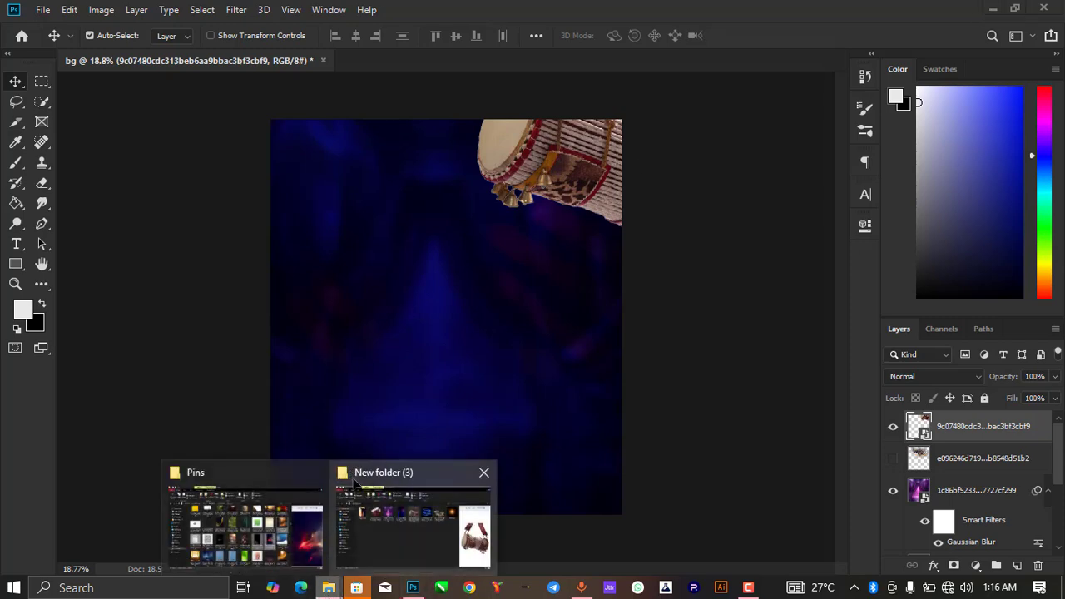
{"action": "left_click", "coordinate": [420, 544]}
{"action": "left_click", "coordinate": [283, 204]}
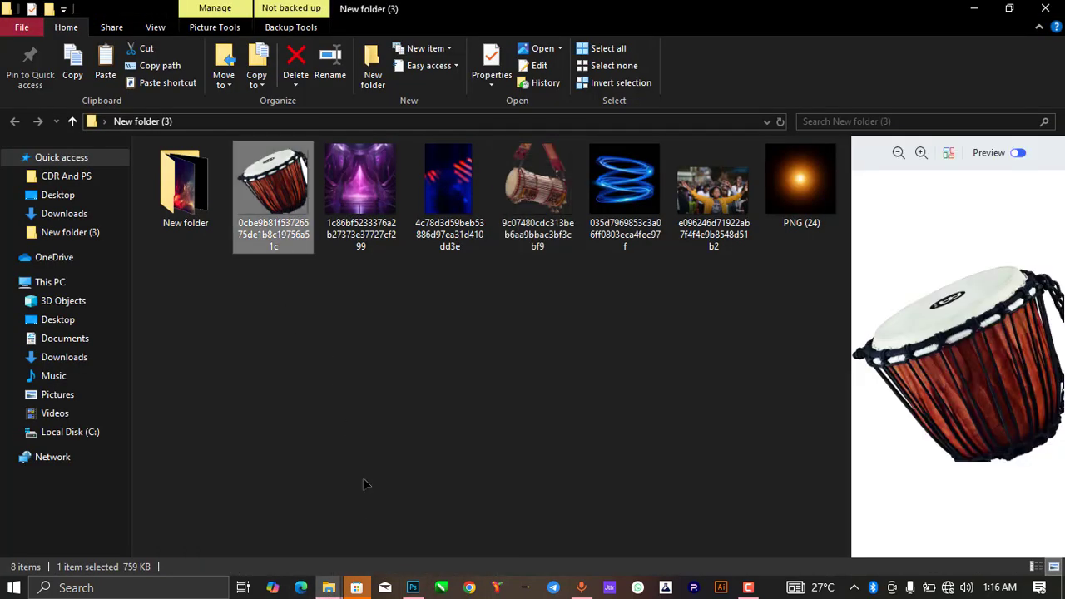
{"action": "left_click_drag", "start_coordinate": [363, 484], "coordinate": [380, 466]}
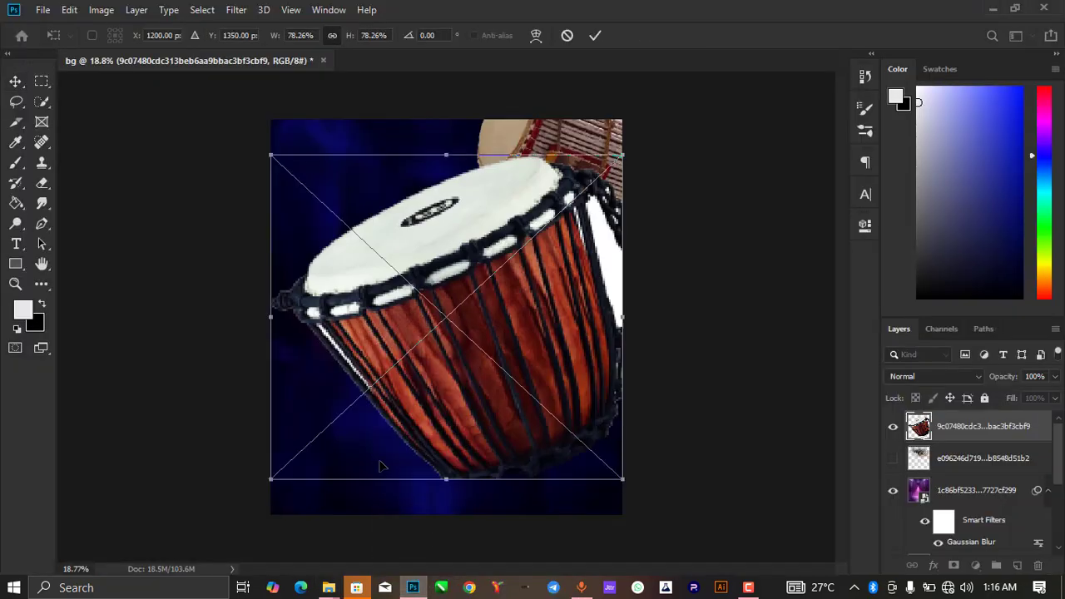
{"action": "key", "text": "Return"}
{"action": "right_click", "coordinate": [461, 327]}
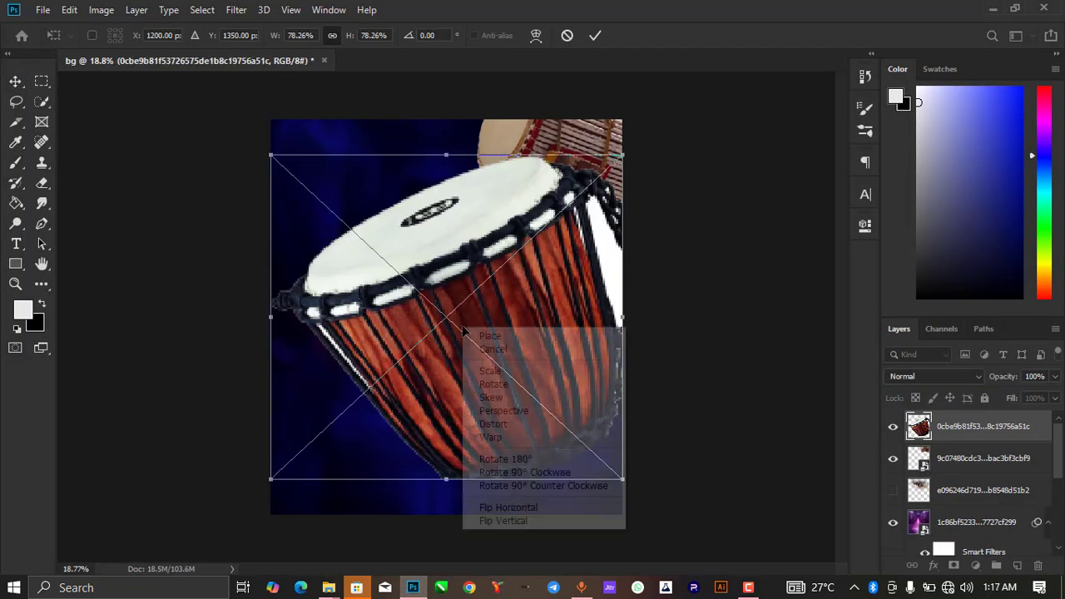
{"action": "left_click", "coordinate": [498, 507]}
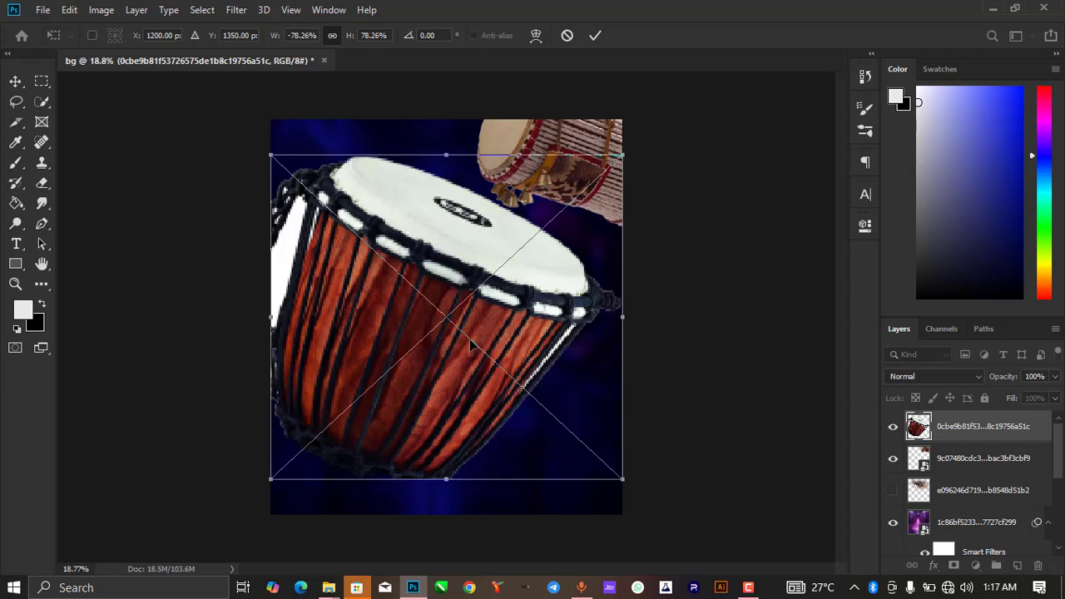
Step: Try vertical and horizontal flips on the djembe, and return it to the upright, horizontally flipped orientation
{"action": "right_click", "coordinate": [473, 372]}
{"action": "left_click", "coordinate": [513, 559]}
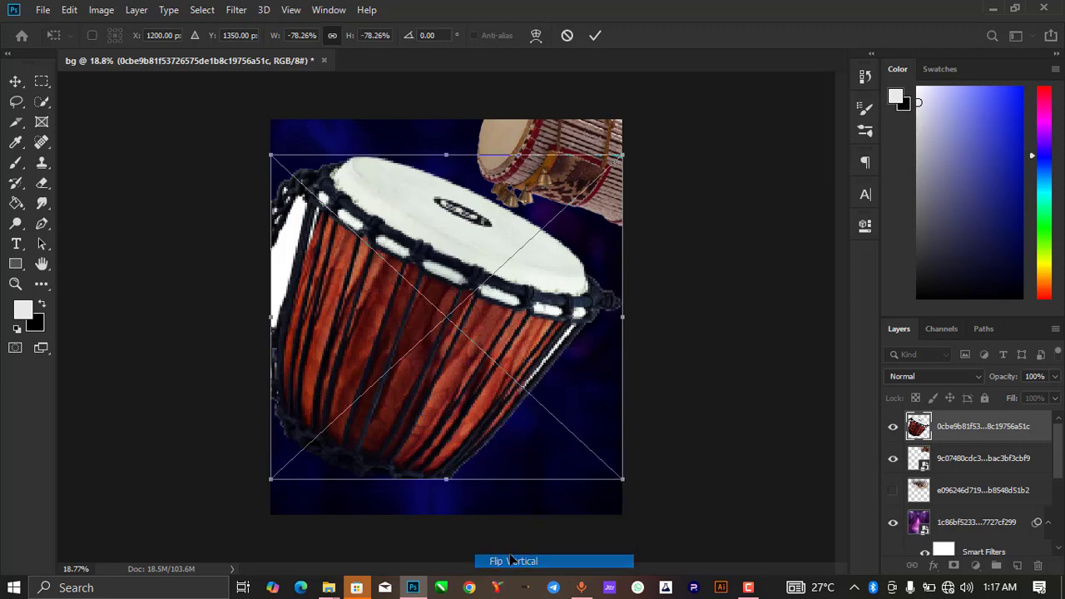
{"action": "right_click", "coordinate": [491, 393]}
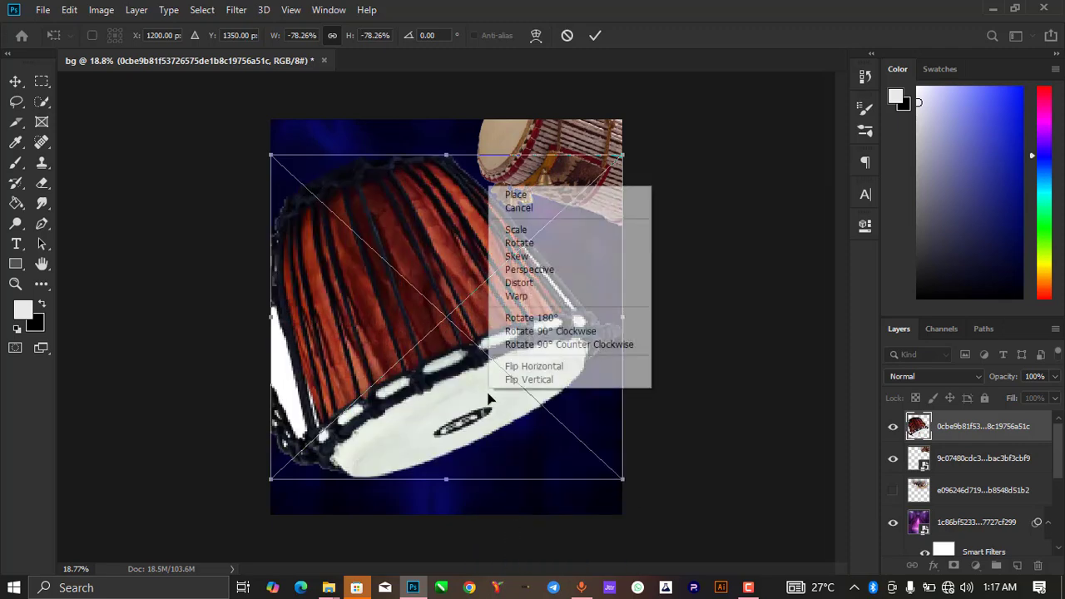
{"action": "left_click", "coordinate": [533, 369]}
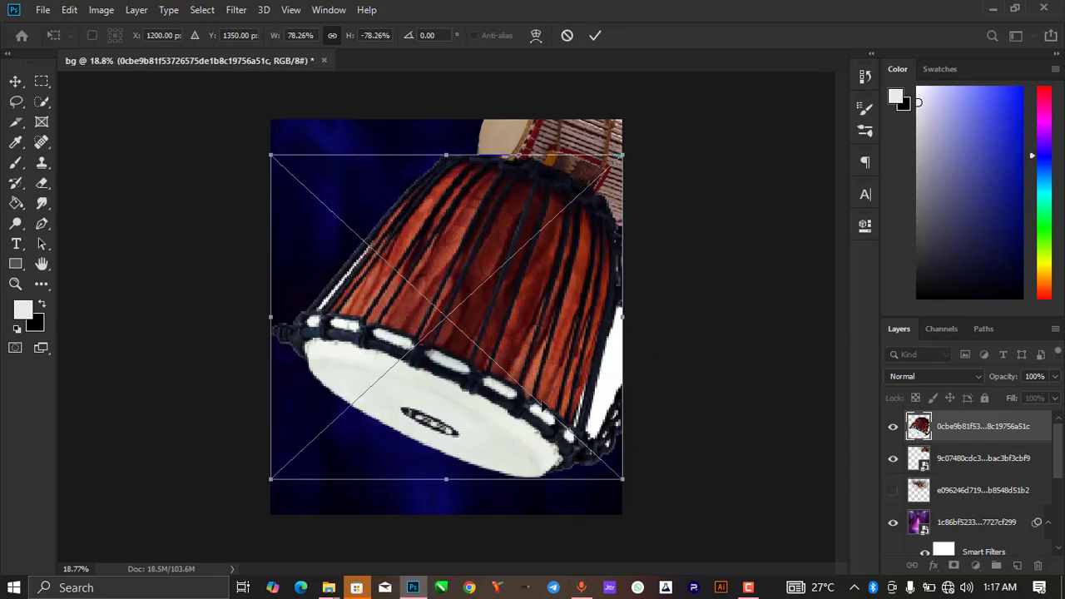
{"action": "right_click", "coordinate": [542, 198]}
{"action": "left_click", "coordinate": [582, 391]}
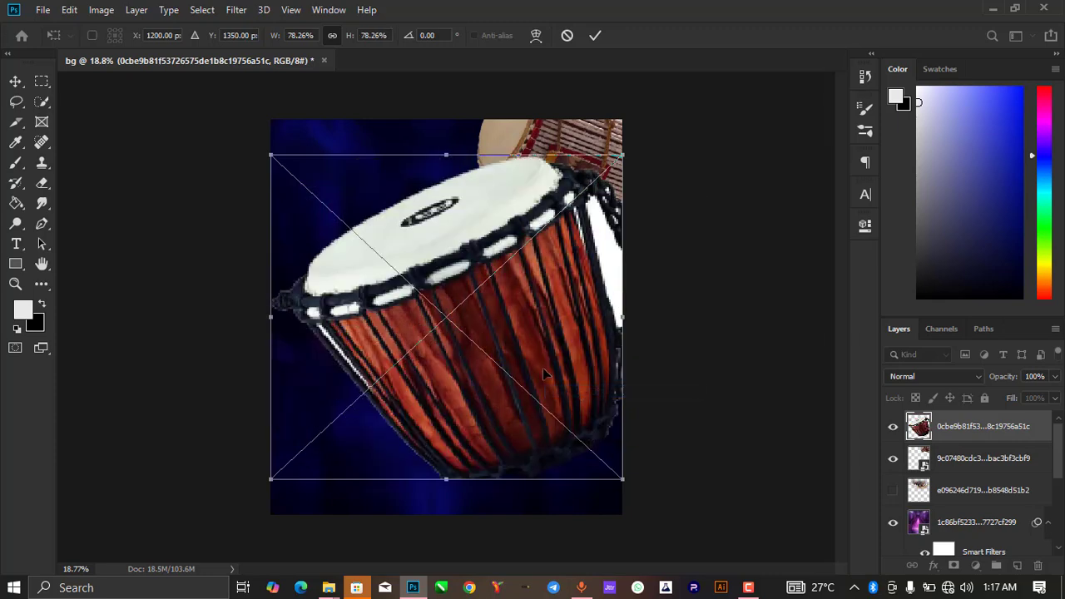
{"action": "right_click", "coordinate": [553, 391]}
{"action": "left_click", "coordinate": [583, 361]}
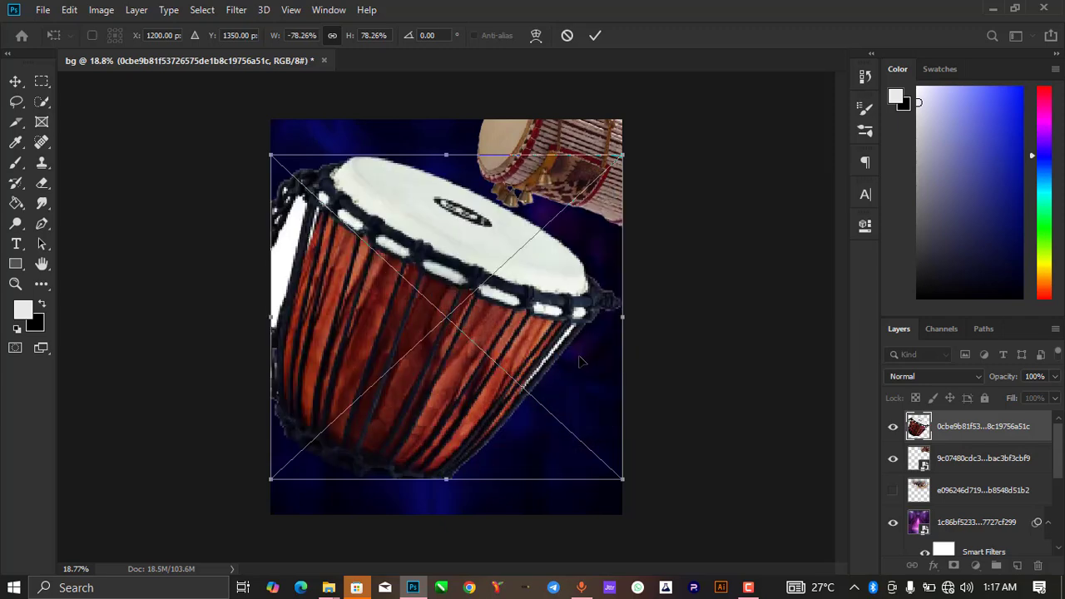
Step: Scale the djembe to about 65.6% and place it partly outside the canvas's lower-left corner
{"action": "left_click_drag", "start_coordinate": [497, 322], "coordinate": [359, 571]}
{"action": "left_click_drag", "start_coordinate": [483, 407], "coordinate": [435, 414]}
{"action": "scroll", "coordinate": [410, 351], "scroll_direction": "down", "scroll_amount": 3}
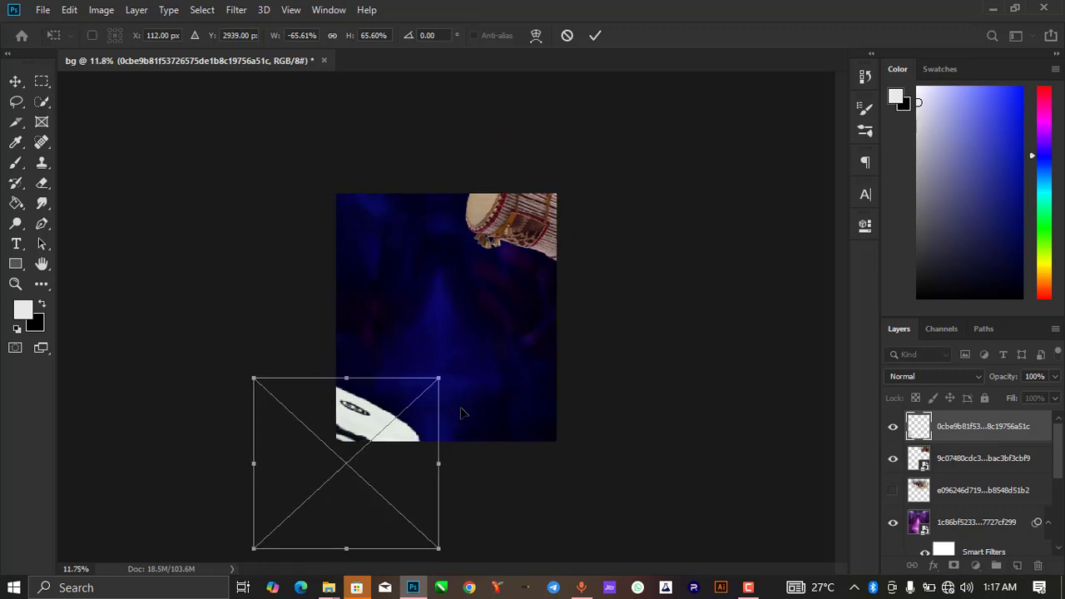
{"action": "scroll", "coordinate": [512, 307], "scroll_direction": "up", "scroll_amount": 1}
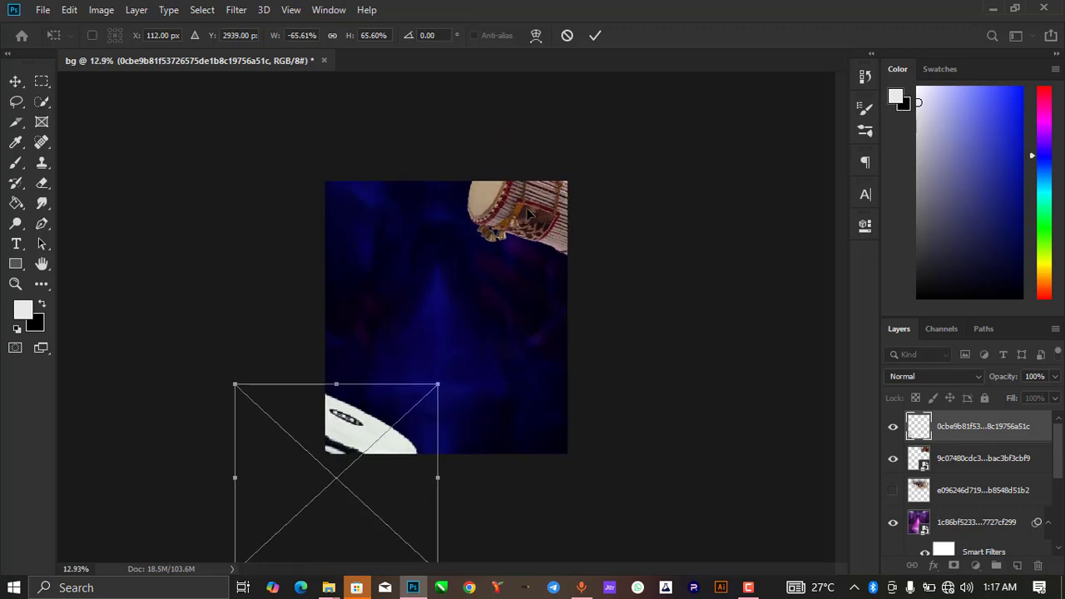
{"action": "key", "text": "Return"}
Step: Apply the Luminosity blend mode to the djembe, scale it to about 45.2% and reposition it in the lower-left corner
{"action": "left_click", "coordinate": [946, 376]}
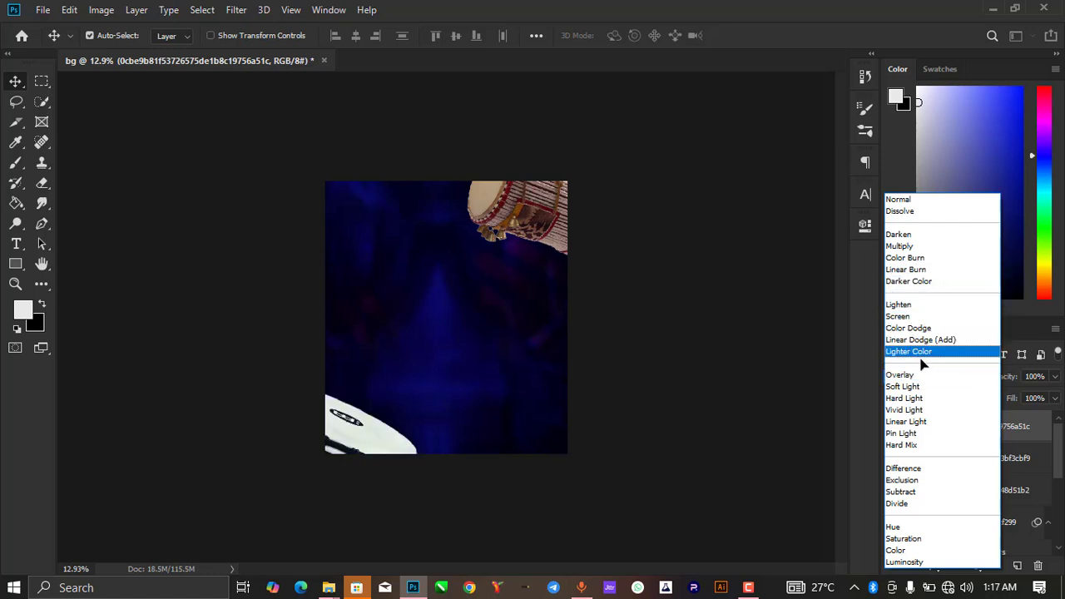
{"action": "left_click", "coordinate": [924, 563]}
{"action": "left_click_drag", "start_coordinate": [344, 445], "coordinate": [377, 414]}
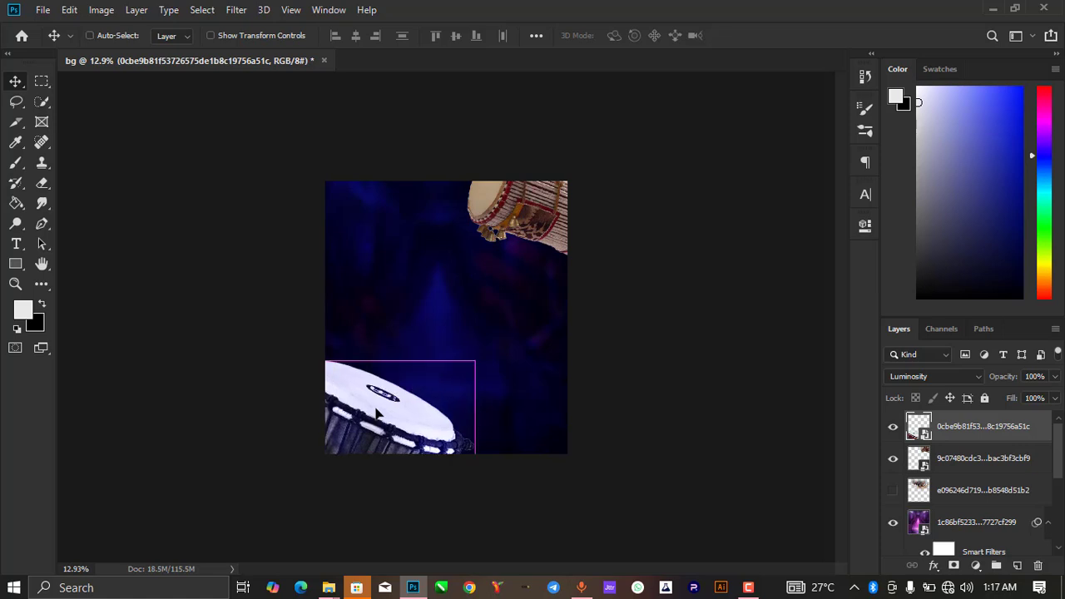
{"action": "key", "text": "ctrl+t"}
{"action": "left_click_drag", "start_coordinate": [482, 369], "coordinate": [409, 417]}
{"action": "left_click_drag", "start_coordinate": [369, 447], "coordinate": [398, 405]}
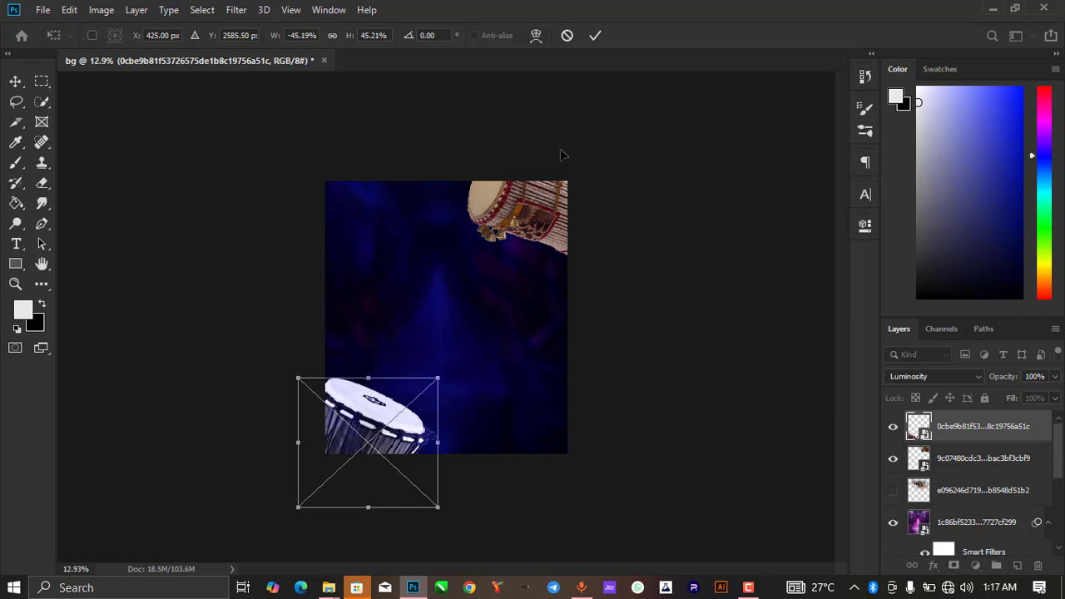
{"action": "left_click", "coordinate": [595, 35]}
Step: Set the djembe layer's blend mode to Linear Light at 100% opacity and shift the drum slightly left
{"action": "left_click", "coordinate": [932, 377]}
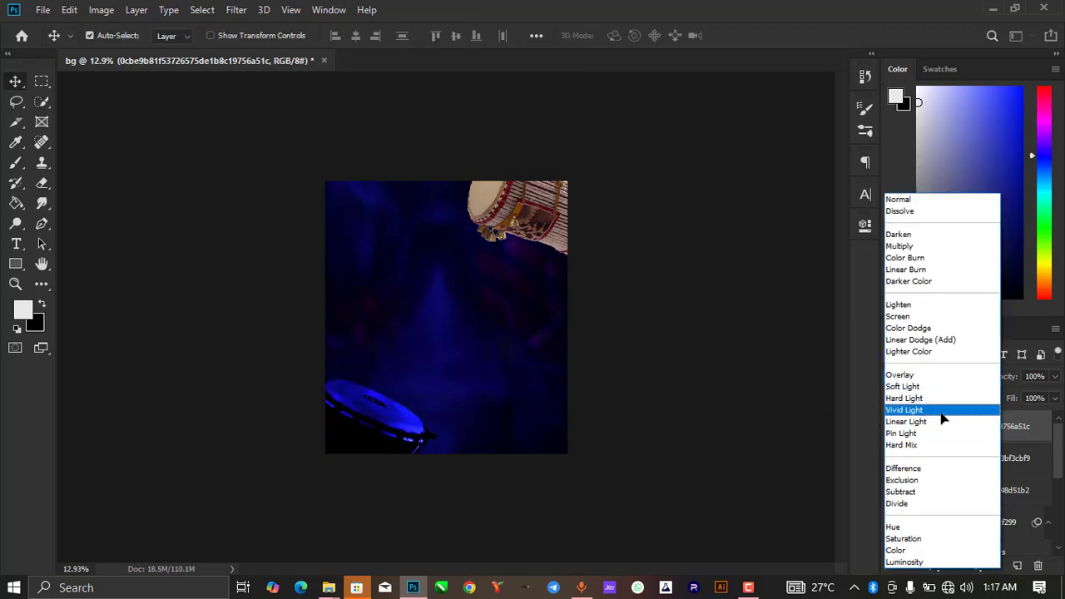
{"action": "left_click", "coordinate": [941, 425]}
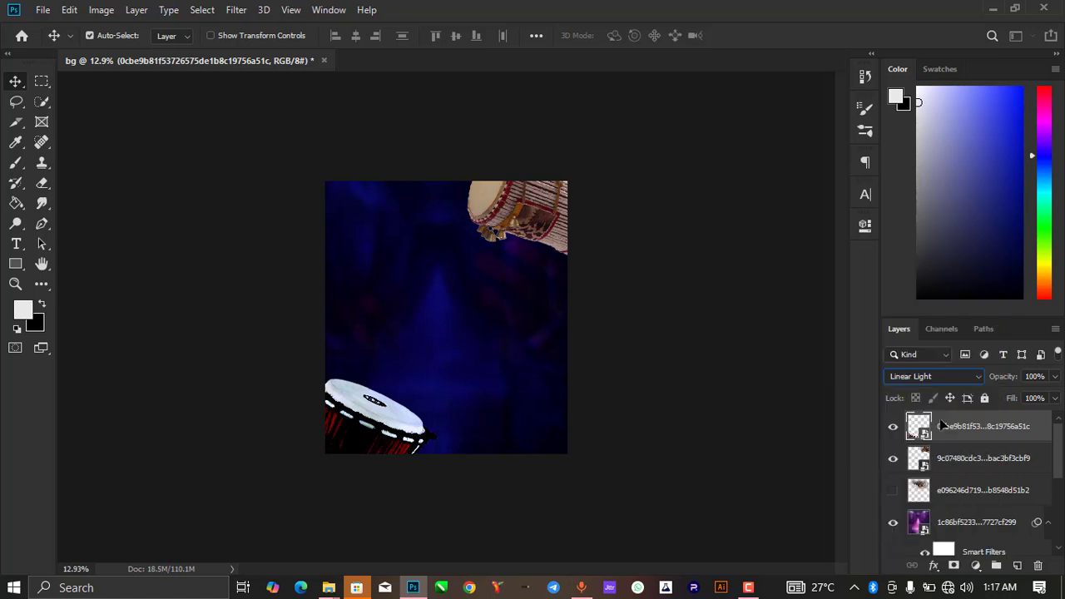
{"action": "left_click", "coordinate": [1055, 377]}
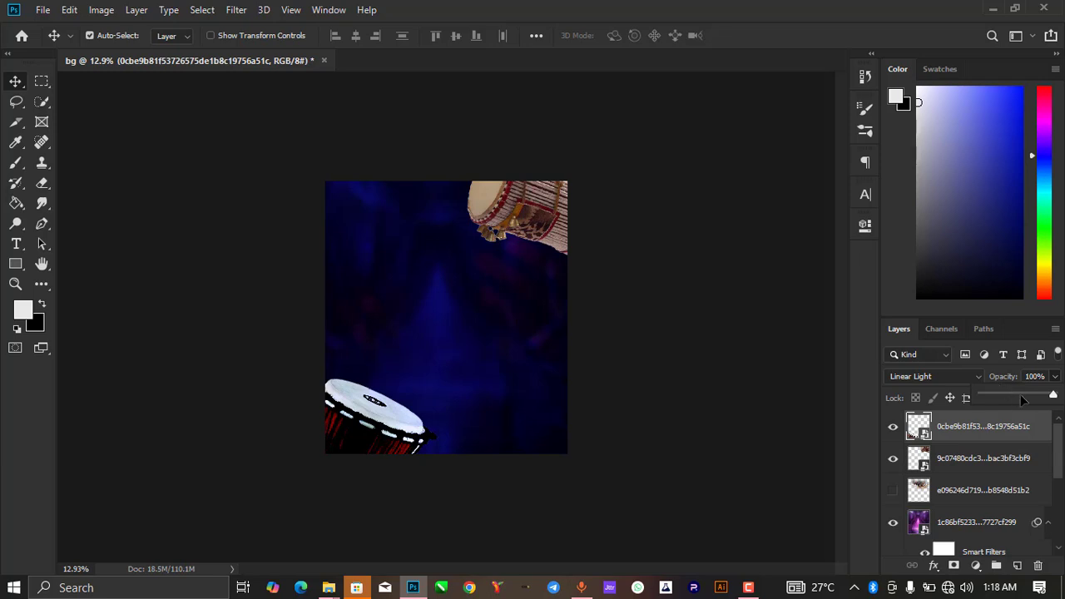
{"action": "left_click_drag", "start_coordinate": [1019, 391], "coordinate": [1063, 397]}
{"action": "left_click_drag", "start_coordinate": [390, 426], "coordinate": [368, 420]}
{"action": "scroll", "coordinate": [402, 431], "scroll_direction": "up", "scroll_amount": 5}
{"action": "scroll", "coordinate": [404, 435], "scroll_direction": "down", "scroll_amount": 5}
{"action": "scroll", "coordinate": [383, 468], "scroll_direction": "up", "scroll_amount": 5}
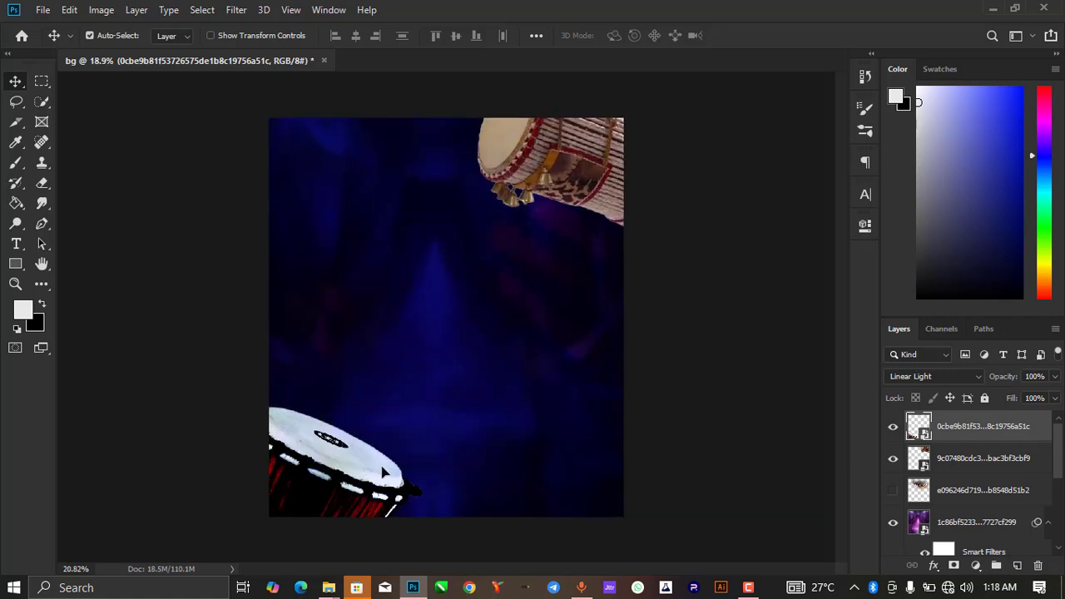
{"action": "scroll", "coordinate": [388, 466], "scroll_direction": "up", "scroll_amount": 2}
{"action": "scroll", "coordinate": [352, 491], "scroll_direction": "down", "scroll_amount": 2}
{"action": "scroll", "coordinate": [352, 492], "scroll_direction": "up", "scroll_amount": 2}
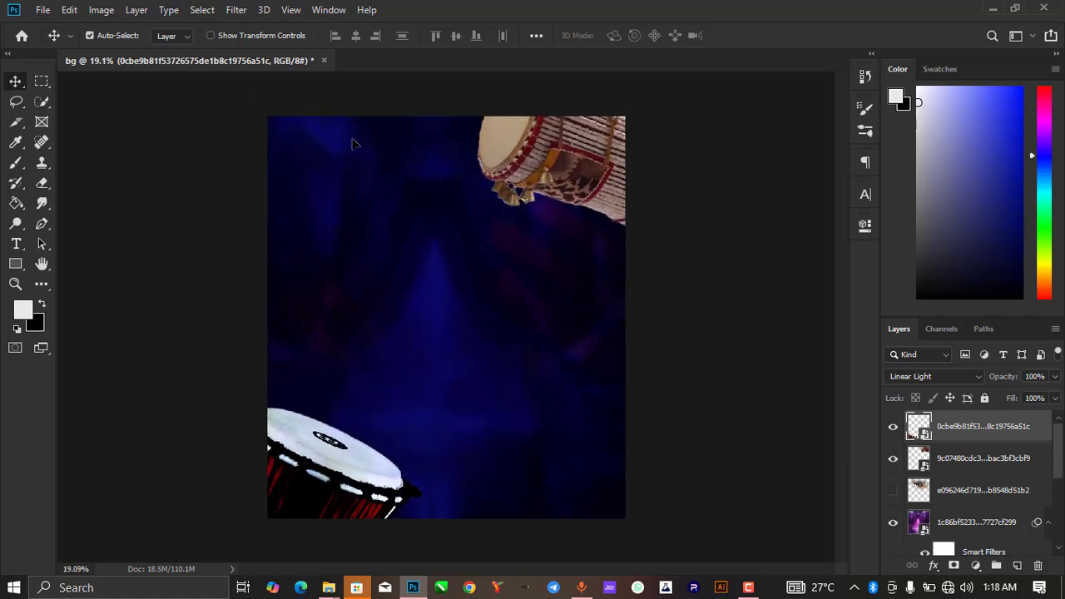
Step: Apply a Gaussian Blur with a 5.8-pixel radius to the djembe layer
{"action": "left_click", "coordinate": [243, 12]}
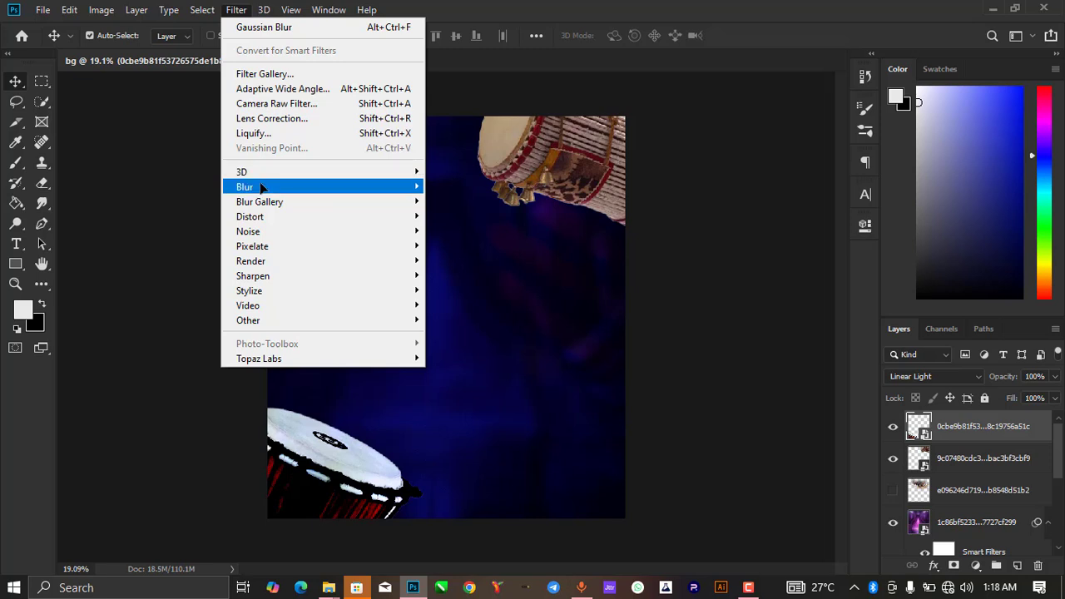
{"action": "mouse_move", "coordinate": [277, 188]}
{"action": "left_click", "coordinate": [466, 245]}
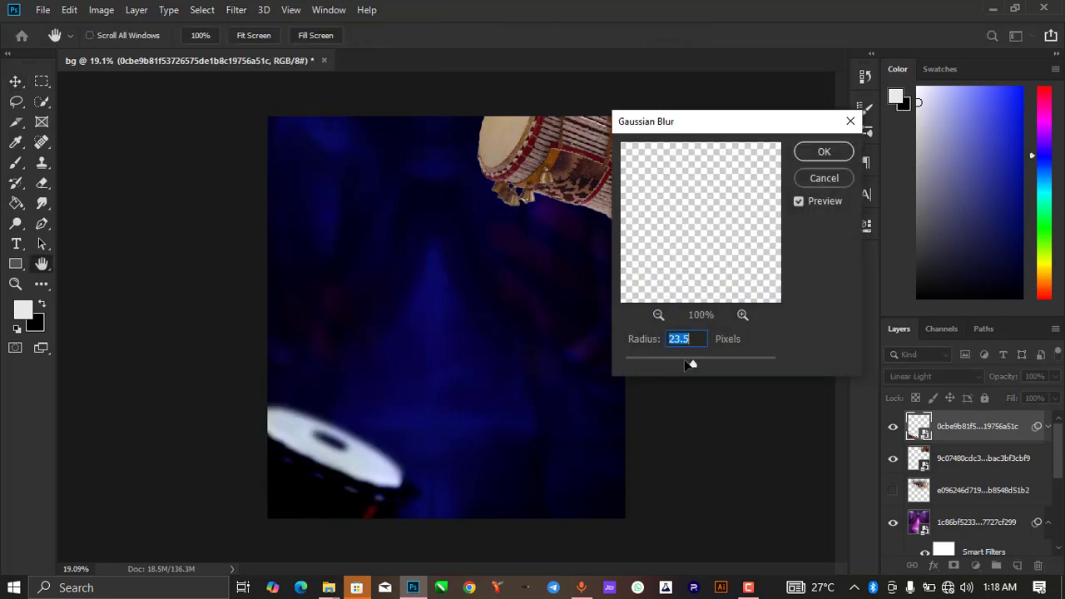
{"action": "left_click_drag", "start_coordinate": [691, 364], "coordinate": [669, 363]}
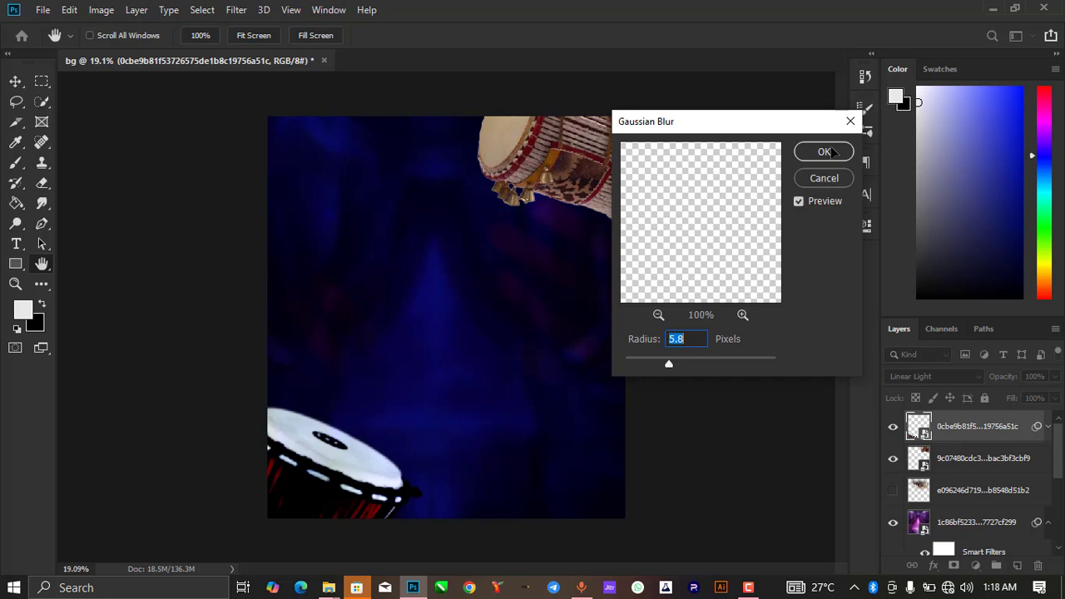
{"action": "left_click", "coordinate": [824, 152]}
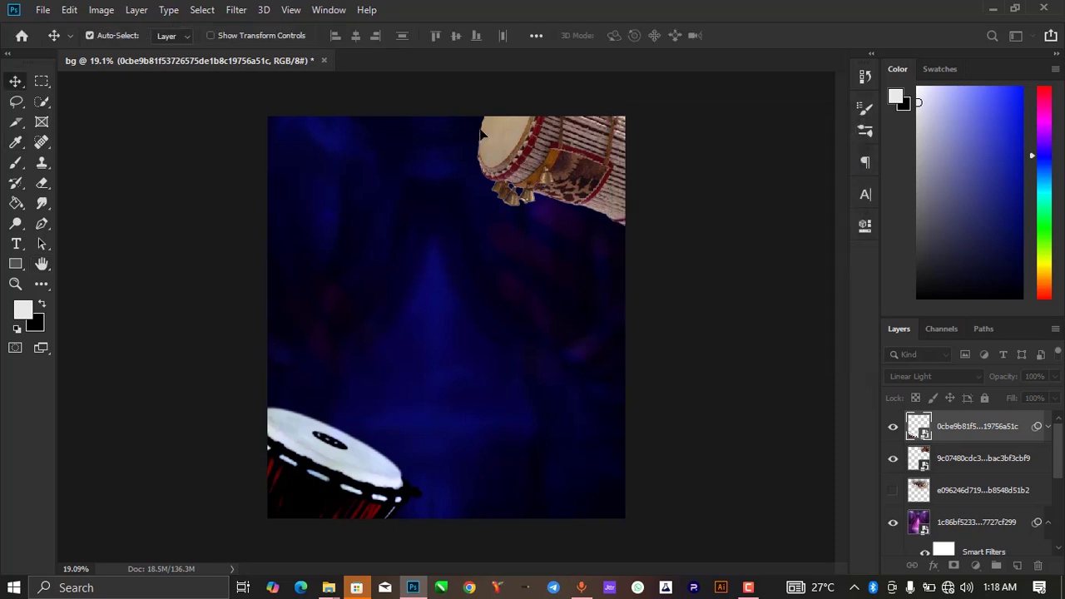
Step: Try a Motion Blur at 0° with a distance of 173 pixels on the djembe layer
{"action": "left_click", "coordinate": [236, 10]}
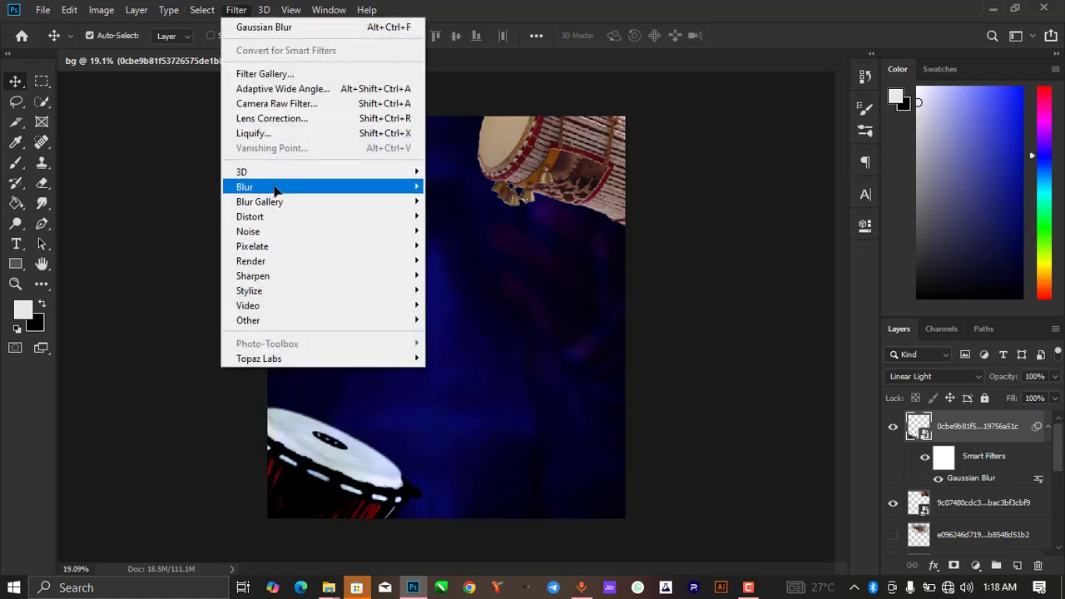
{"action": "mouse_move", "coordinate": [274, 191]}
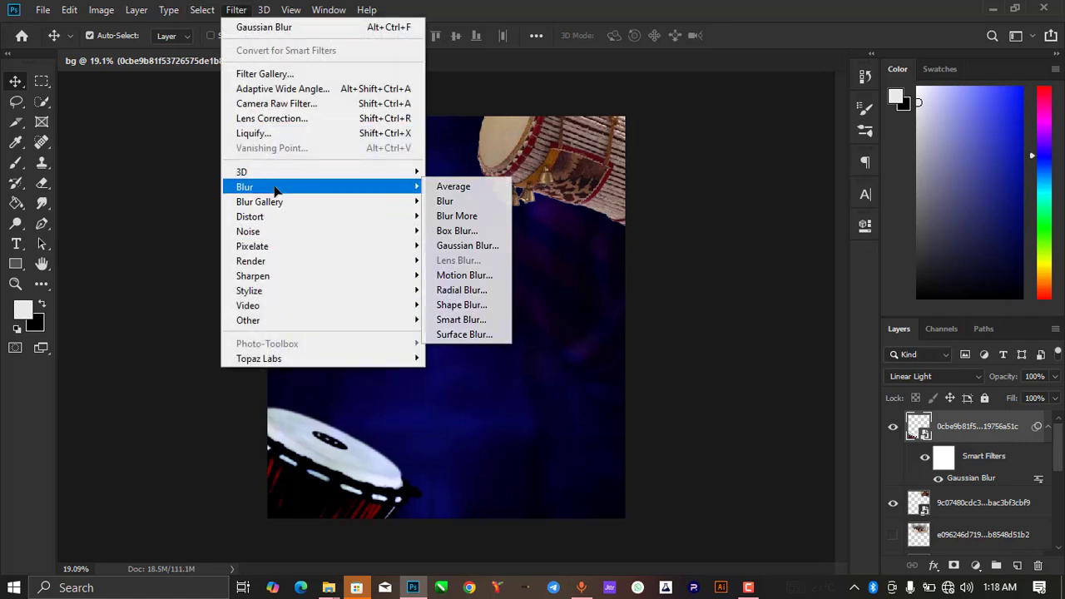
{"action": "left_click", "coordinate": [440, 282]}
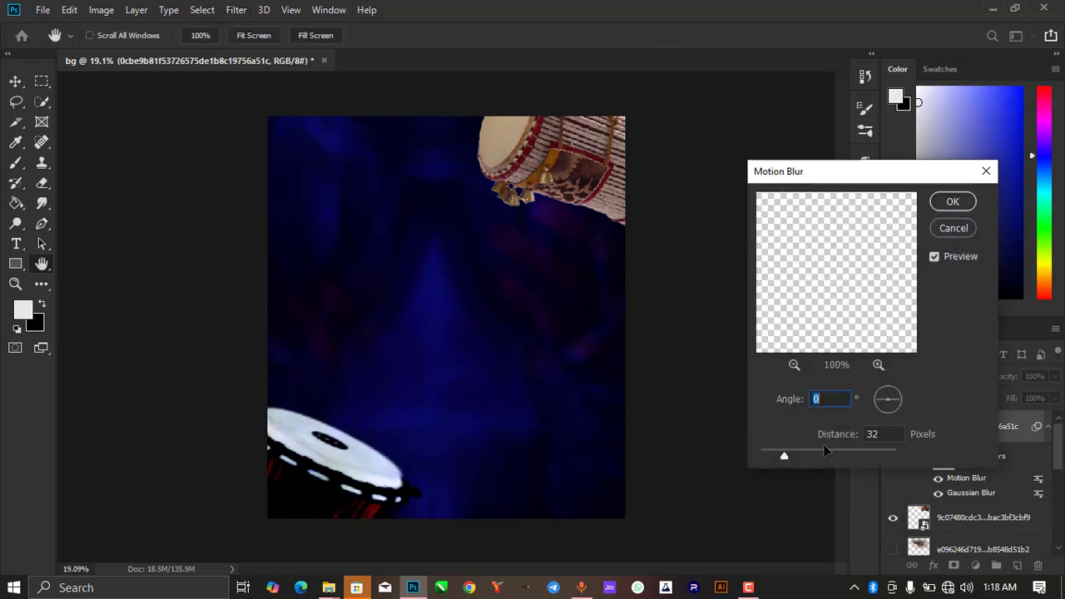
{"action": "left_click", "coordinate": [826, 457]}
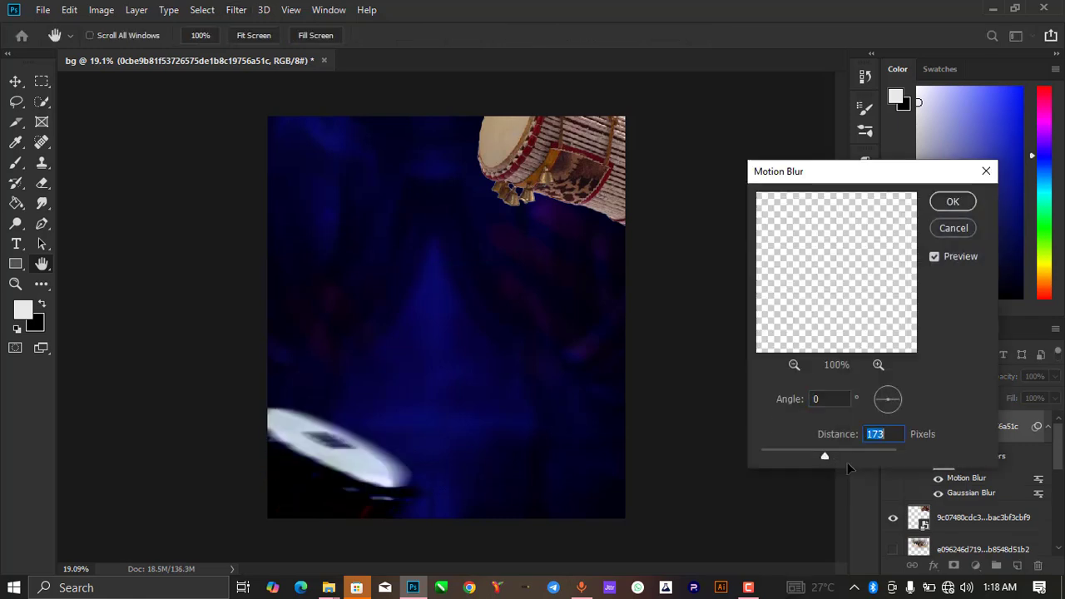
{"action": "left_click", "coordinate": [789, 456]}
{"action": "left_click", "coordinate": [948, 230]}
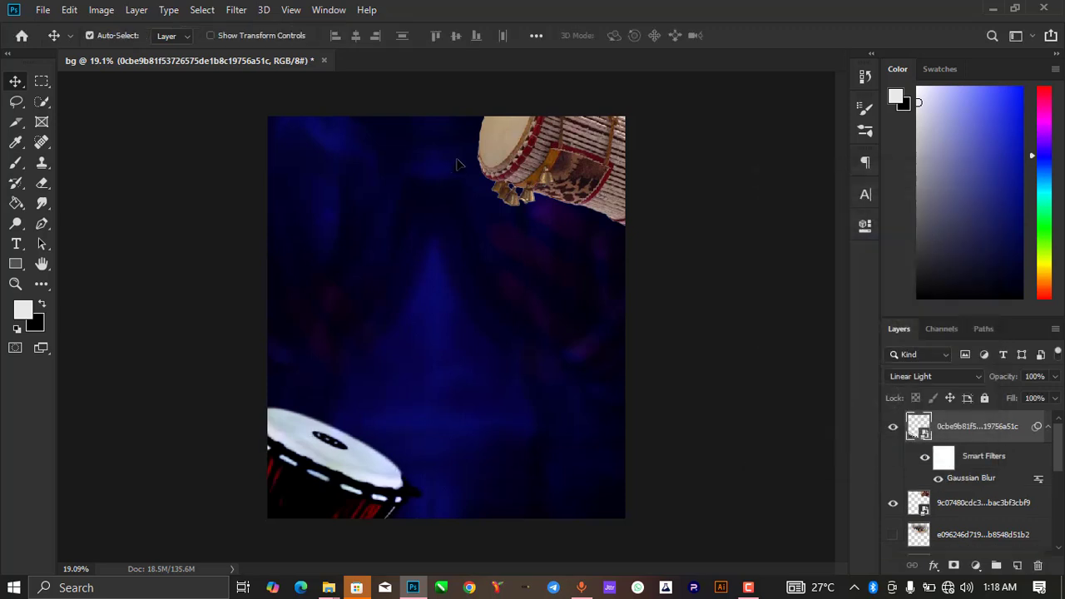
Step: Delete the talking drum layer in the upper-right corner and select the djembe layer
{"action": "left_click", "coordinate": [534, 160]}
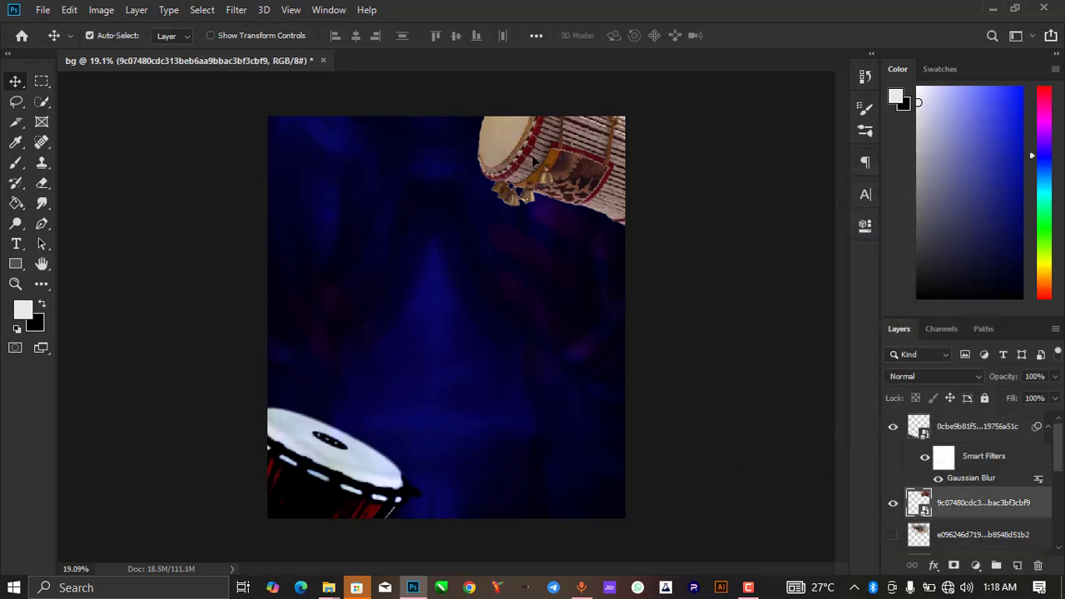
{"action": "key", "text": "Delete"}
{"action": "left_click", "coordinate": [377, 450]}
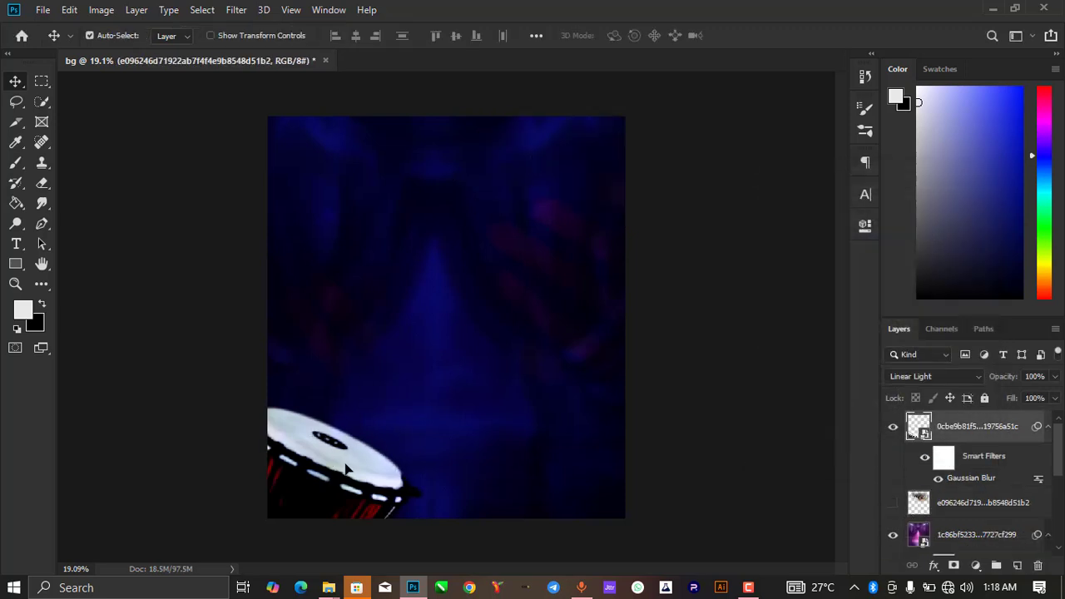
Step: Delete the djembe layer from the poster's lower-left corner
{"action": "key", "text": "Delete"}
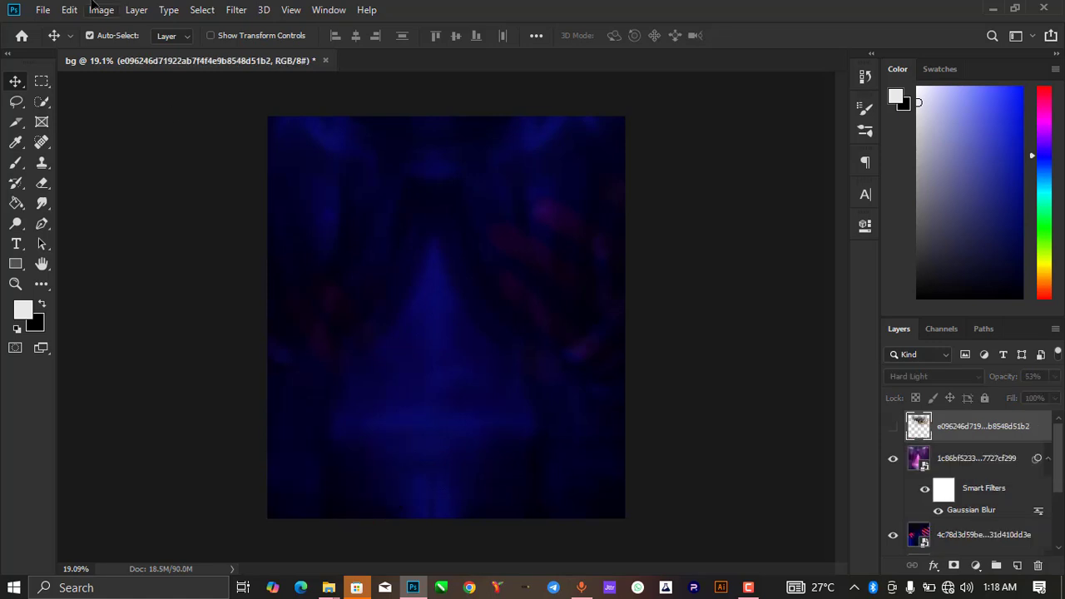
{"action": "scroll", "coordinate": [327, 152], "scroll_direction": "down", "scroll_amount": 2}
{"action": "scroll", "coordinate": [408, 287], "scroll_direction": "up", "scroll_amount": 2}
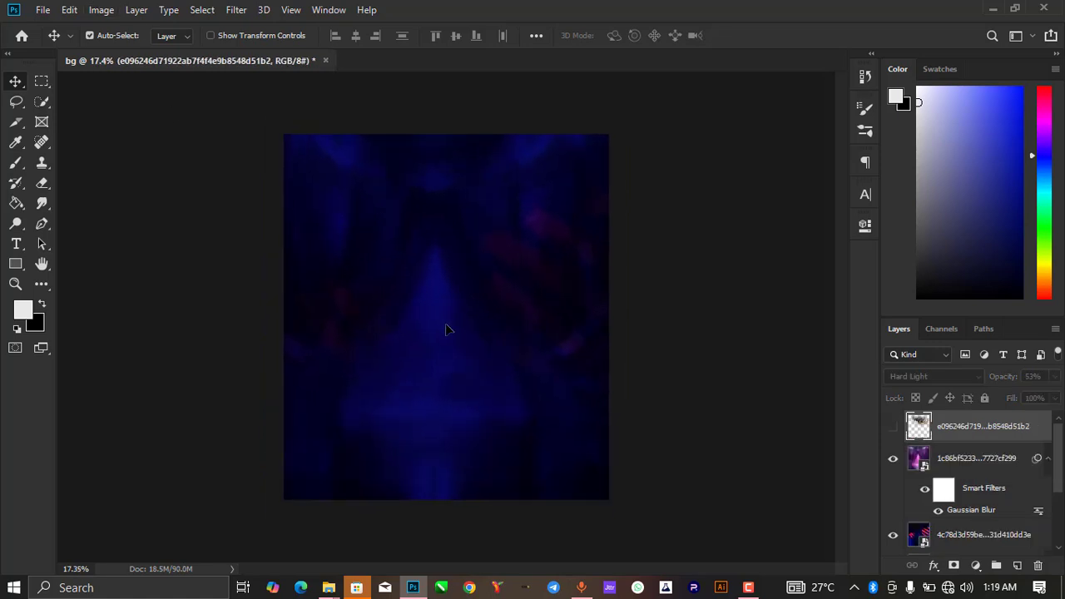
{"action": "scroll", "coordinate": [376, 250], "scroll_direction": "down", "scroll_amount": 1}
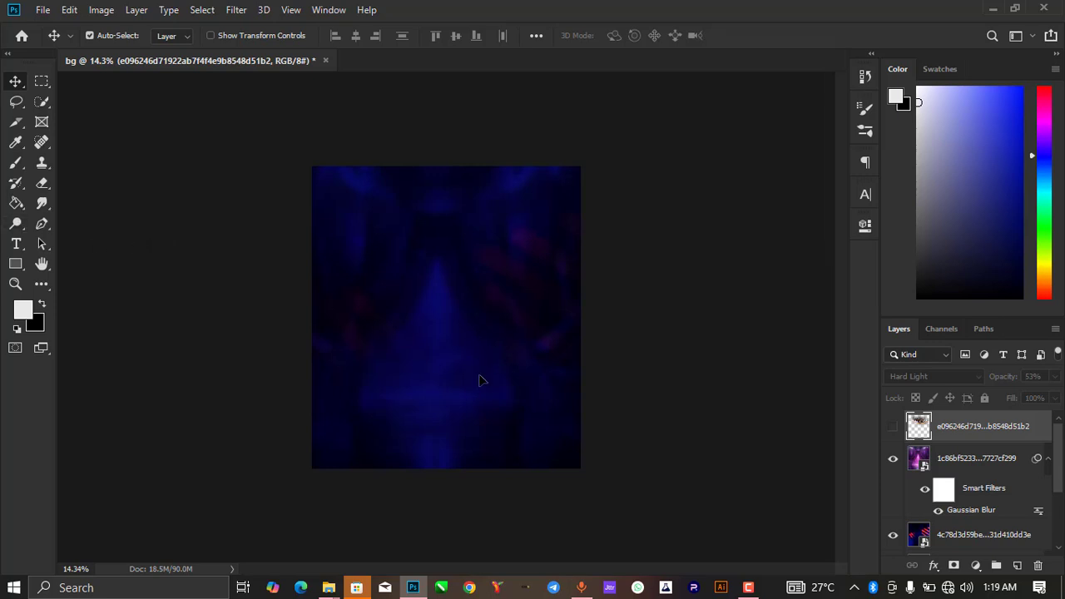
{"action": "scroll", "coordinate": [481, 378], "scroll_direction": "up", "scroll_amount": 1}
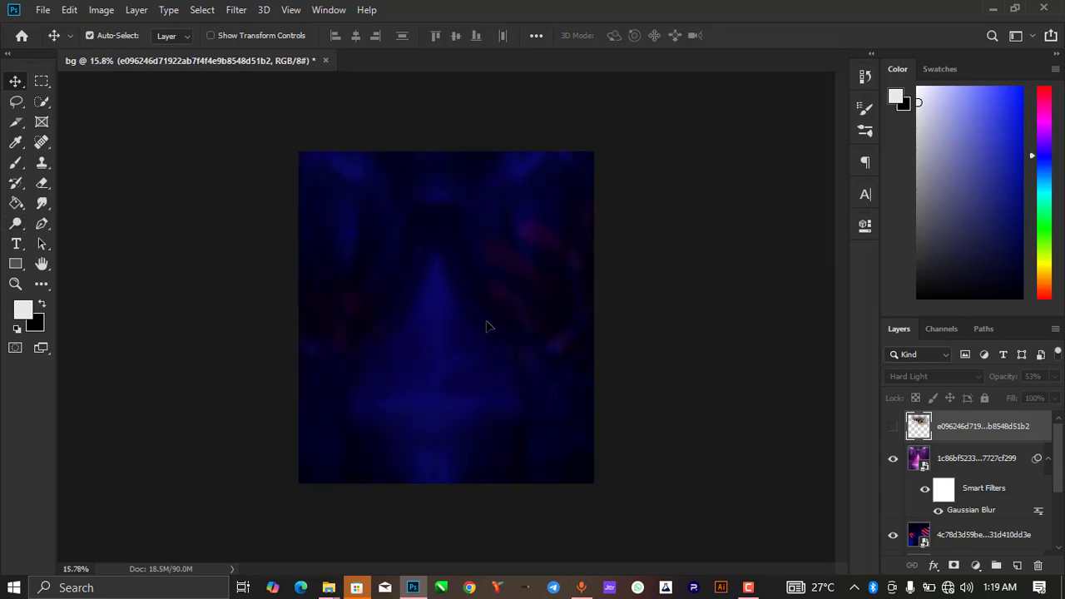
{"action": "scroll", "coordinate": [489, 326], "scroll_direction": "up", "scroll_amount": 3}
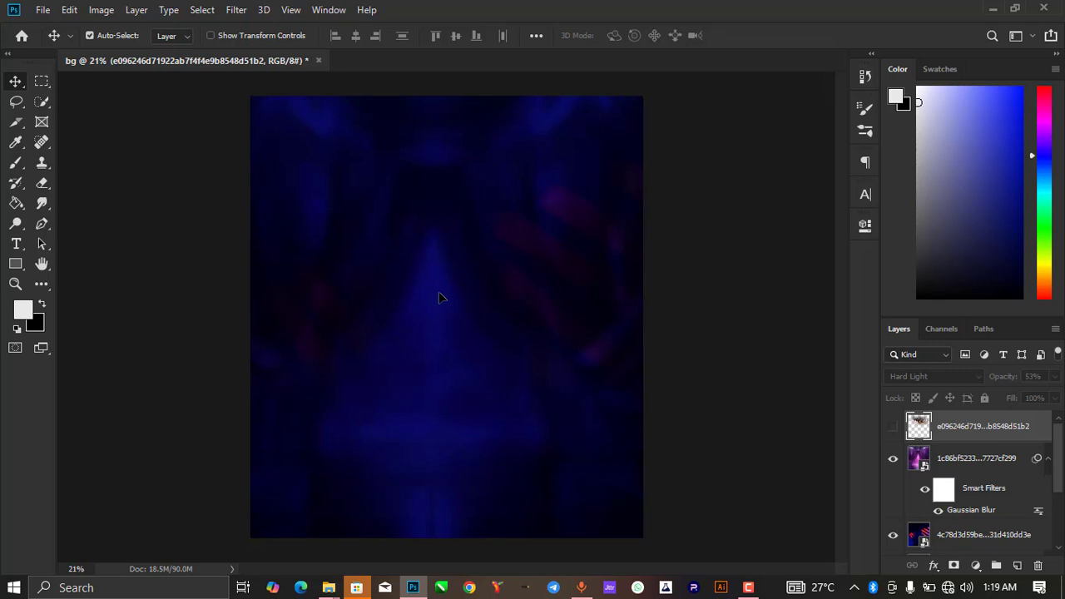
Step: Add a text layer reading "Happy" just left of the poster's centre
{"action": "left_click", "coordinate": [19, 241]}
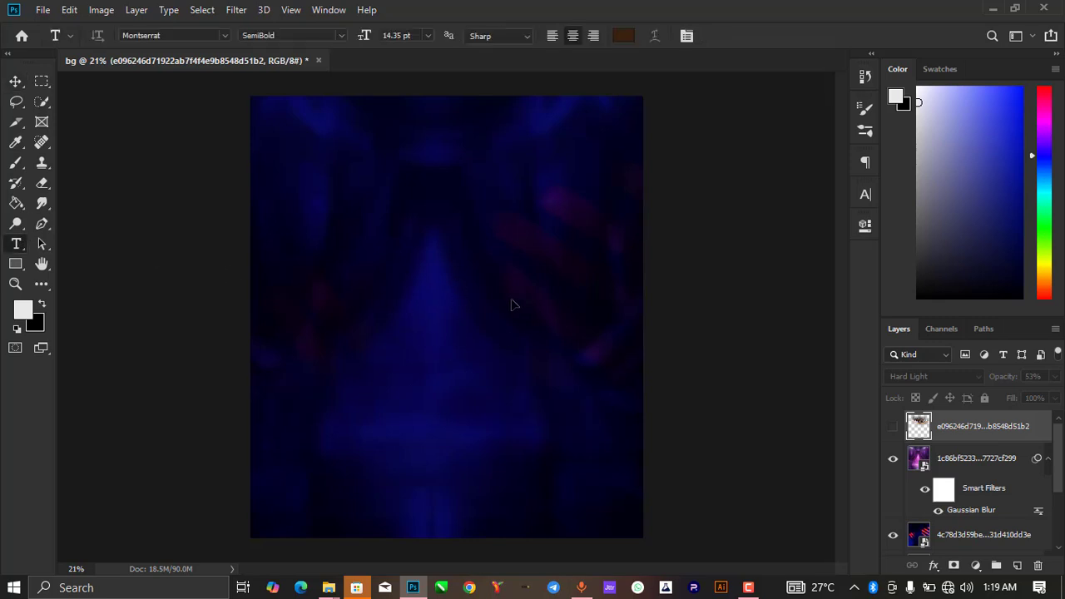
{"action": "left_click", "coordinate": [379, 333]}
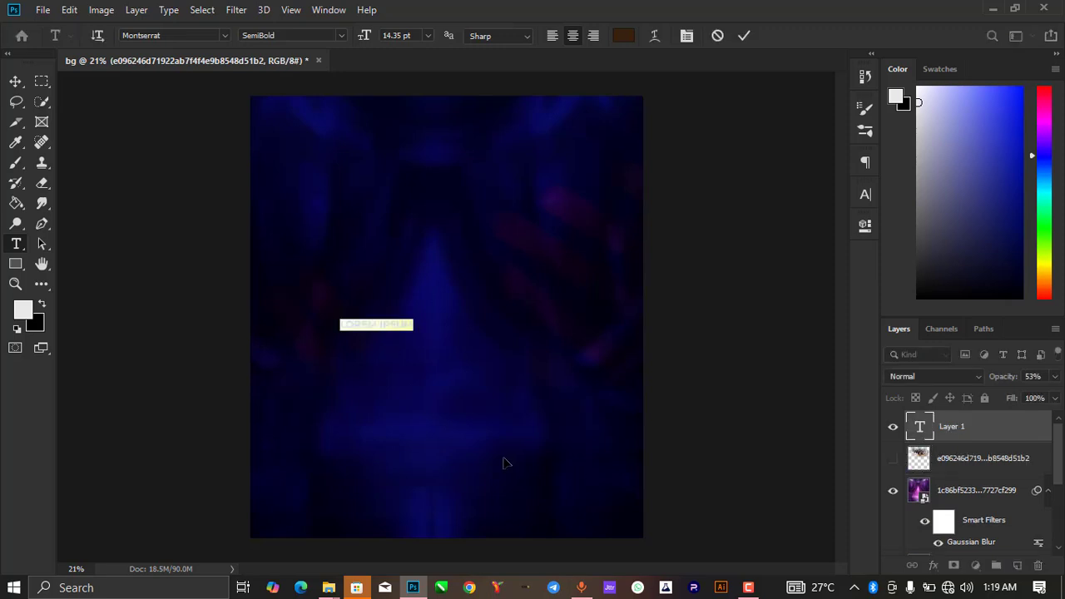
{"action": "key", "text": "BackSpace"}
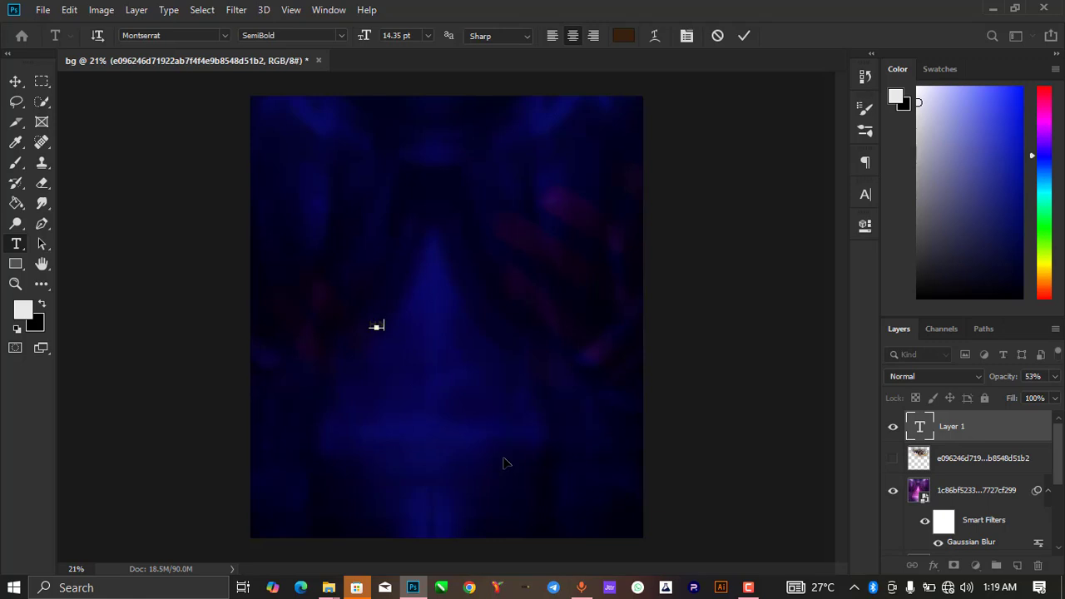
{"action": "type", "text": "HAPPY BIRTHD"}
{"action": "key", "text": "BackSpace"}
{"action": "key", "text": "BackSpace"}
{"action": "key", "text": "BackSpace"}
{"action": "key", "text": "BackSpace"}
{"action": "key", "text": "BackSpace"}
{"action": "key", "text": "BackSpace"}
{"action": "key", "text": "BackSpace"}
{"action": "left_click", "coordinate": [744, 35]}
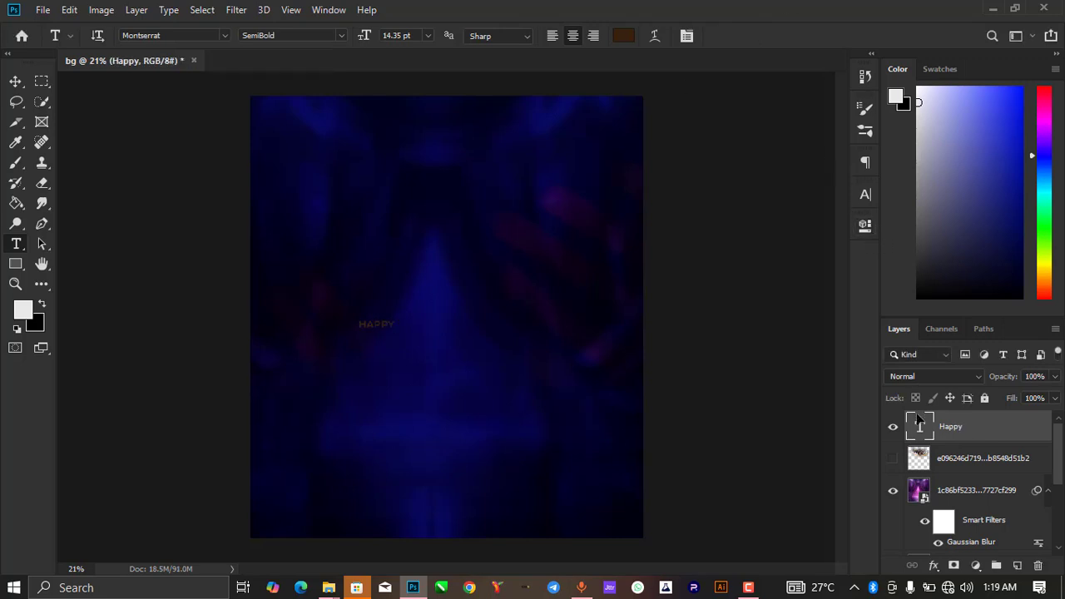
Step: Change the font of the "Happy" text to Autograf PERSONAL USE ONLY
{"action": "key", "text": "Return"}
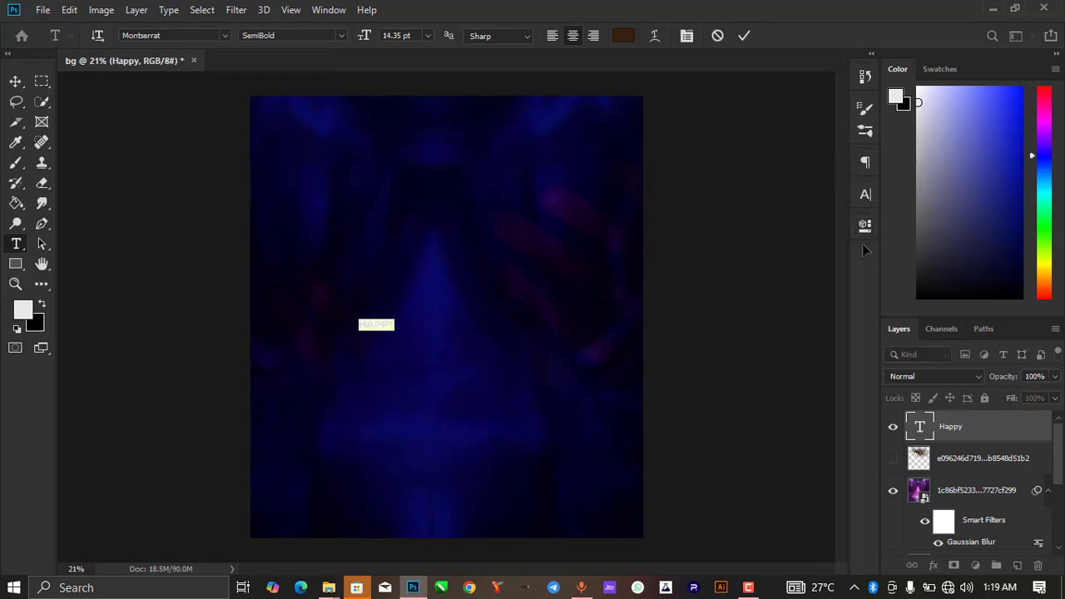
{"action": "left_click", "coordinate": [866, 225]}
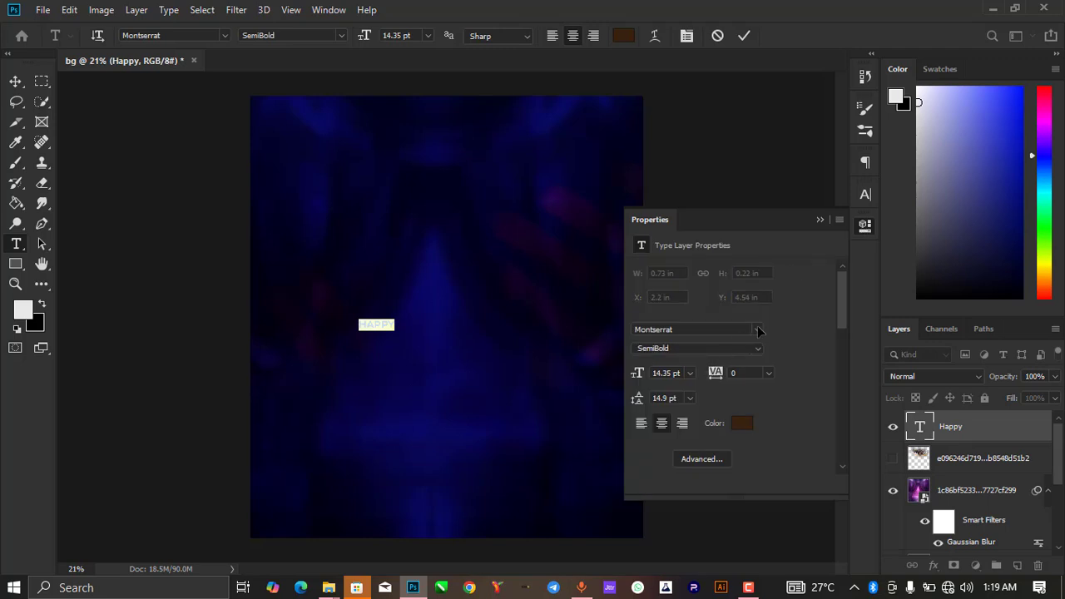
{"action": "left_click", "coordinate": [758, 331]}
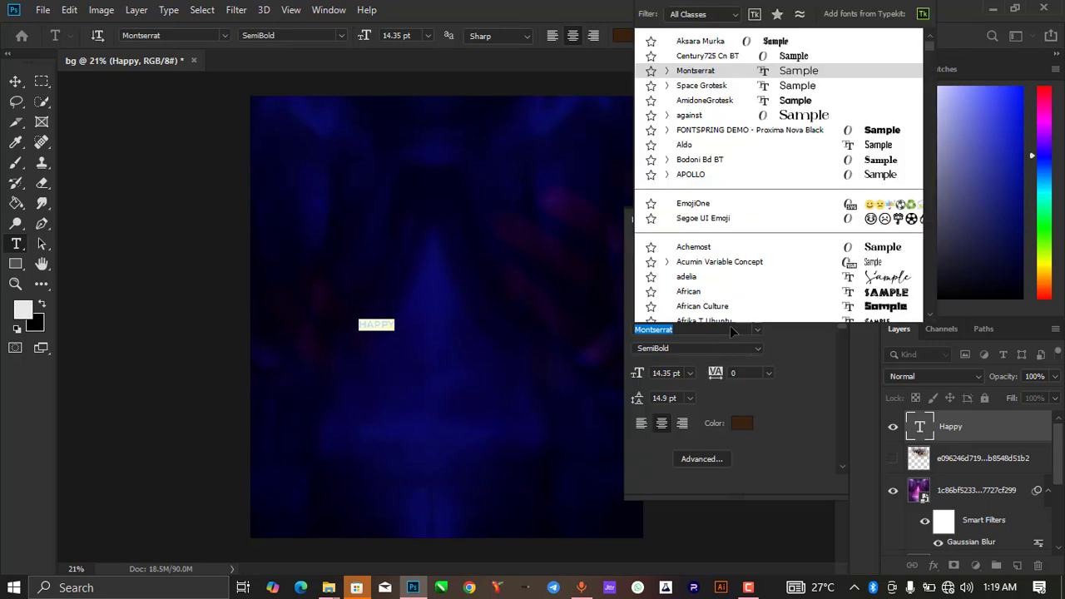
{"action": "scroll", "coordinate": [824, 287], "scroll_direction": "down", "scroll_amount": 3}
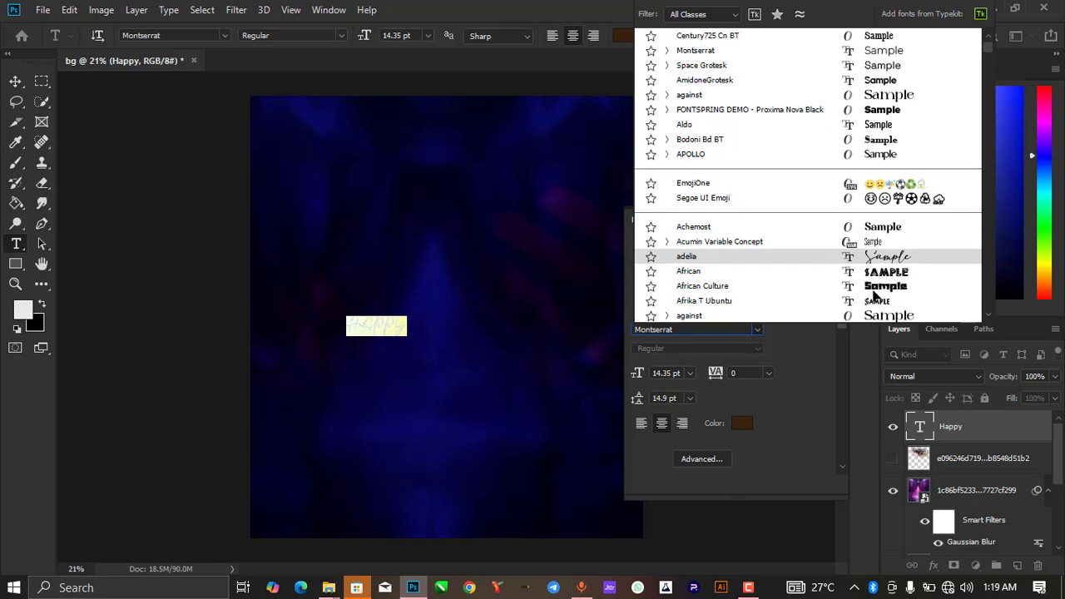
{"action": "scroll", "coordinate": [874, 299], "scroll_direction": "down", "scroll_amount": 5}
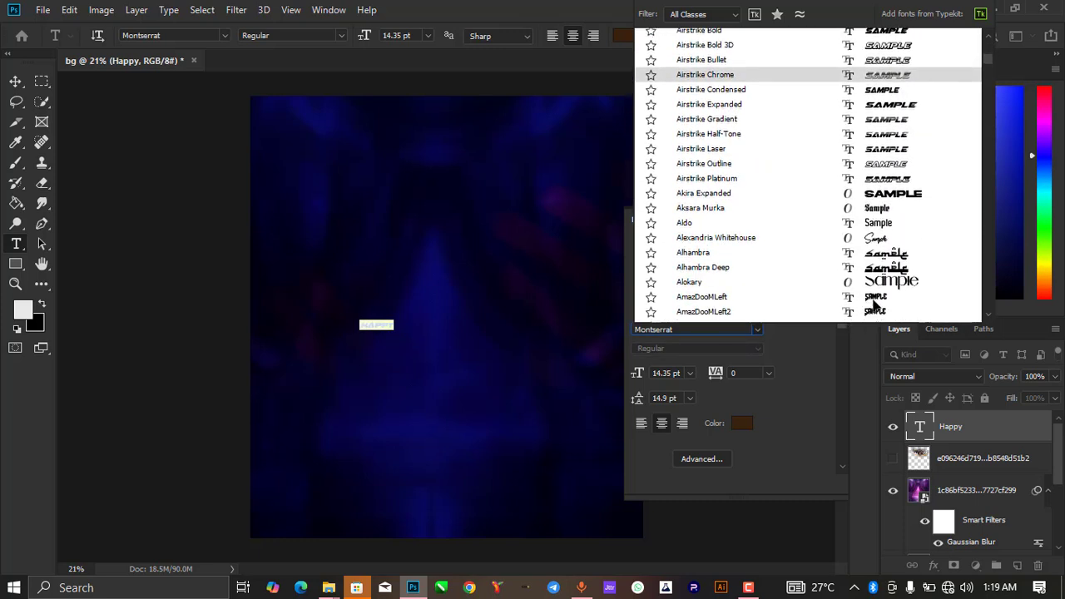
{"action": "scroll", "coordinate": [883, 249], "scroll_direction": "down", "scroll_amount": 5}
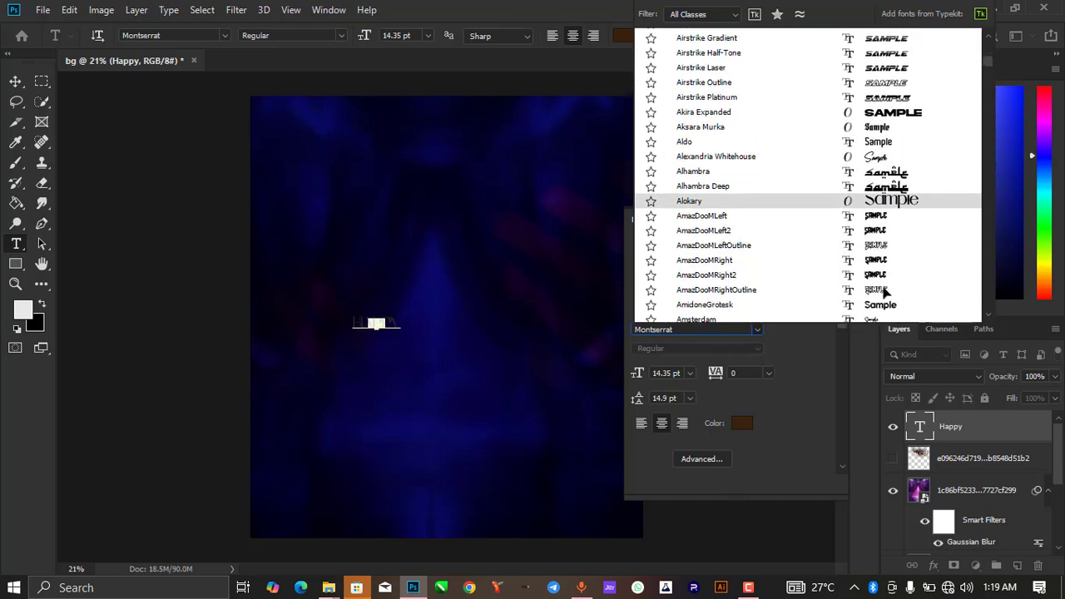
{"action": "scroll", "coordinate": [883, 292], "scroll_direction": "down", "scroll_amount": 4}
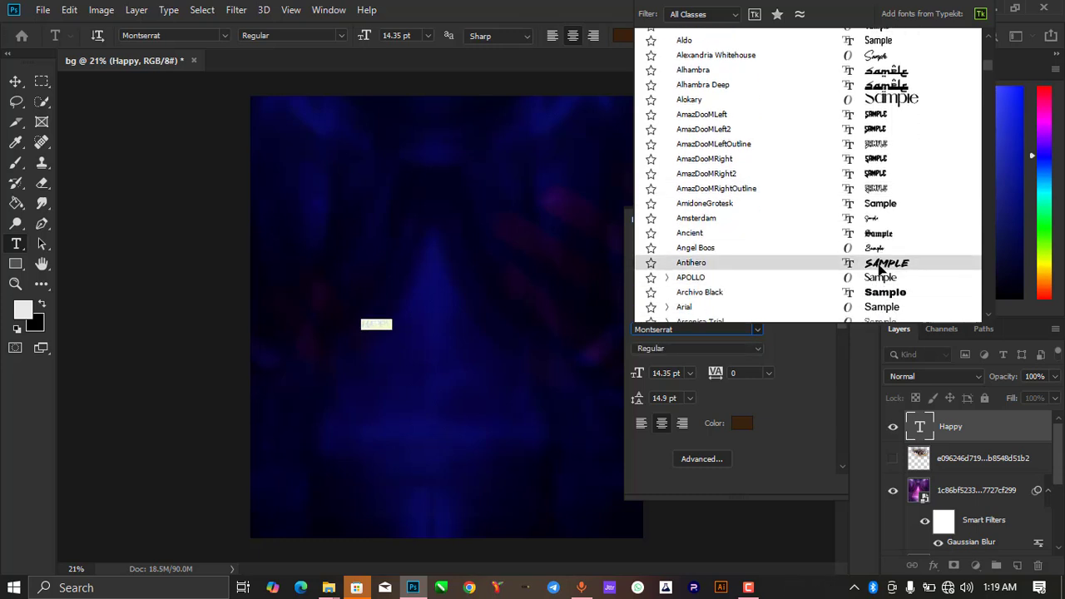
{"action": "scroll", "coordinate": [878, 274], "scroll_direction": "down", "scroll_amount": 5}
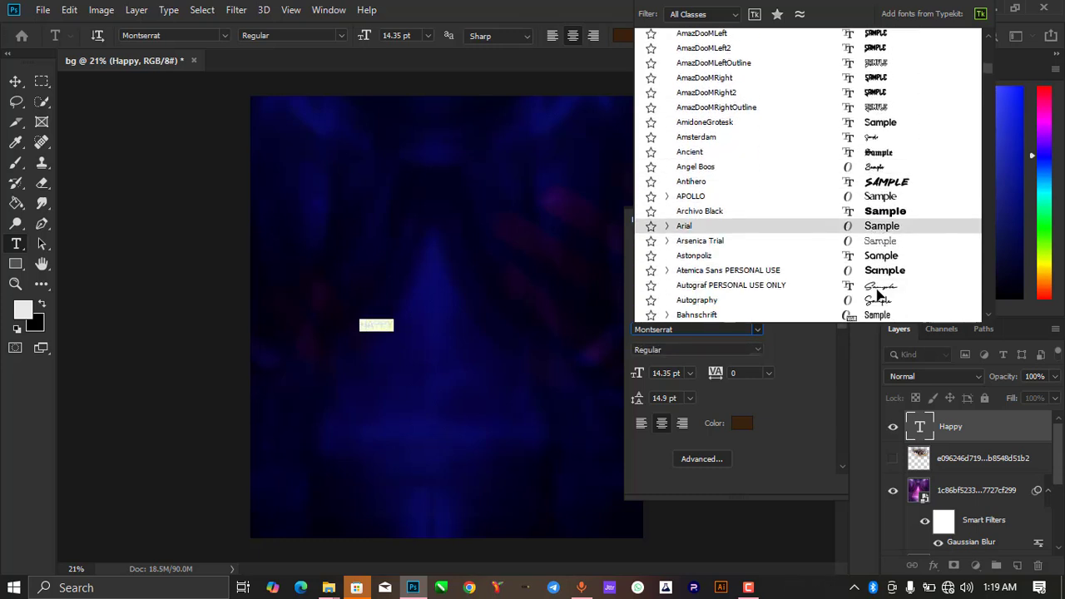
{"action": "left_click", "coordinate": [880, 244]}
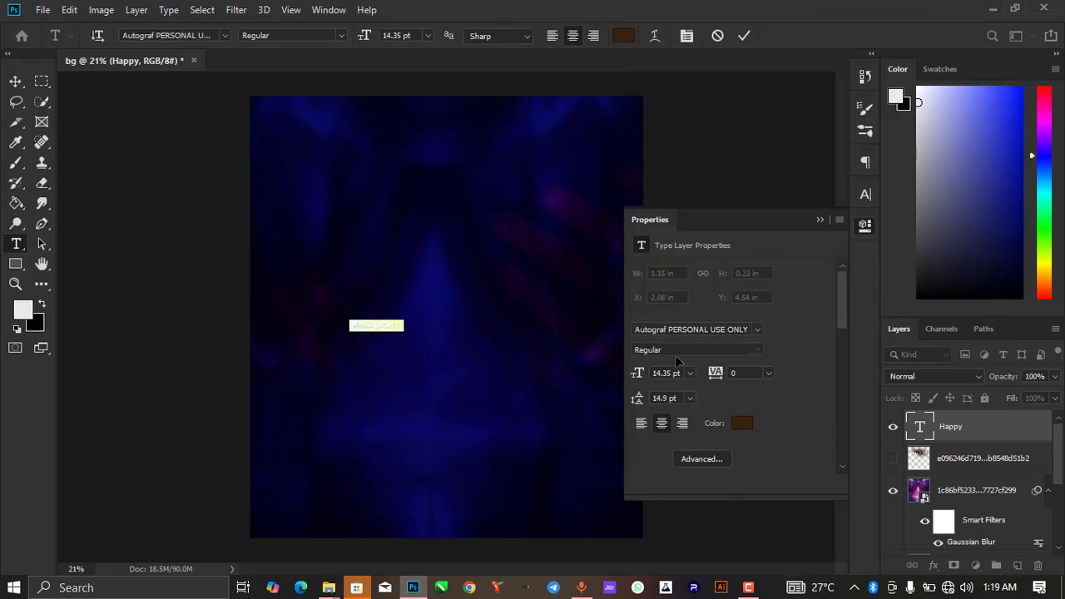
Step: Turn off All Caps for the "Happy" text and commit the text edit
{"action": "left_click", "coordinate": [865, 198]}
{"action": "left_click", "coordinate": [737, 304]}
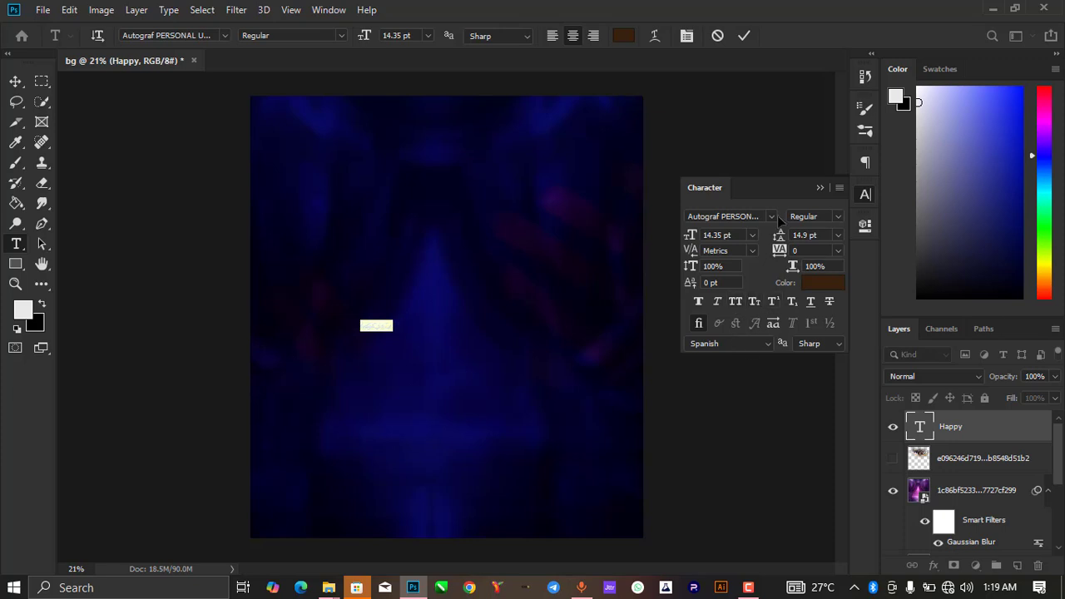
{"action": "left_click", "coordinate": [819, 188]}
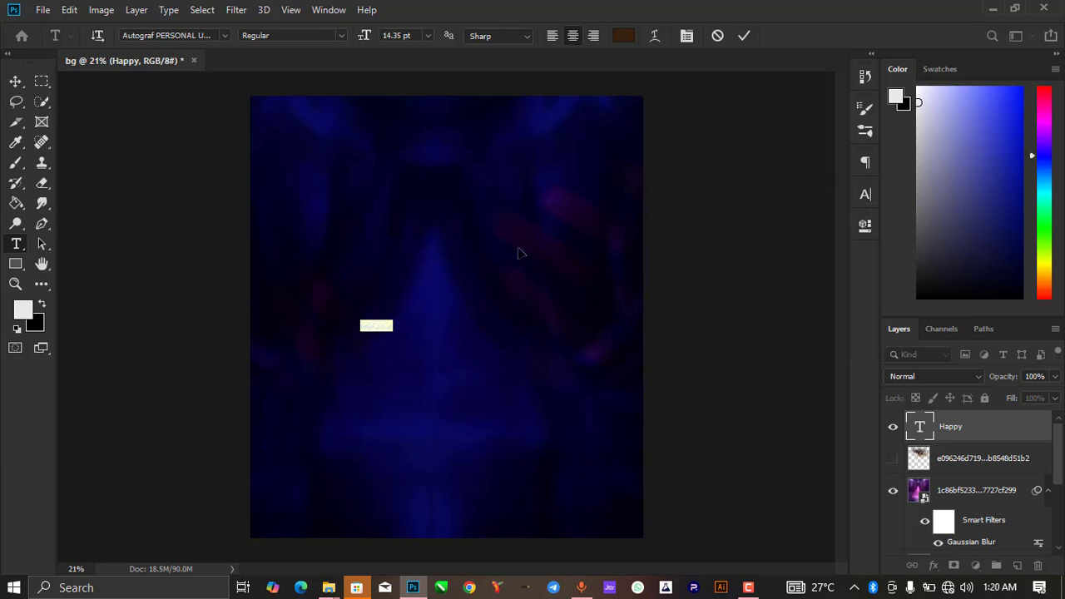
{"action": "left_click", "coordinate": [744, 35]}
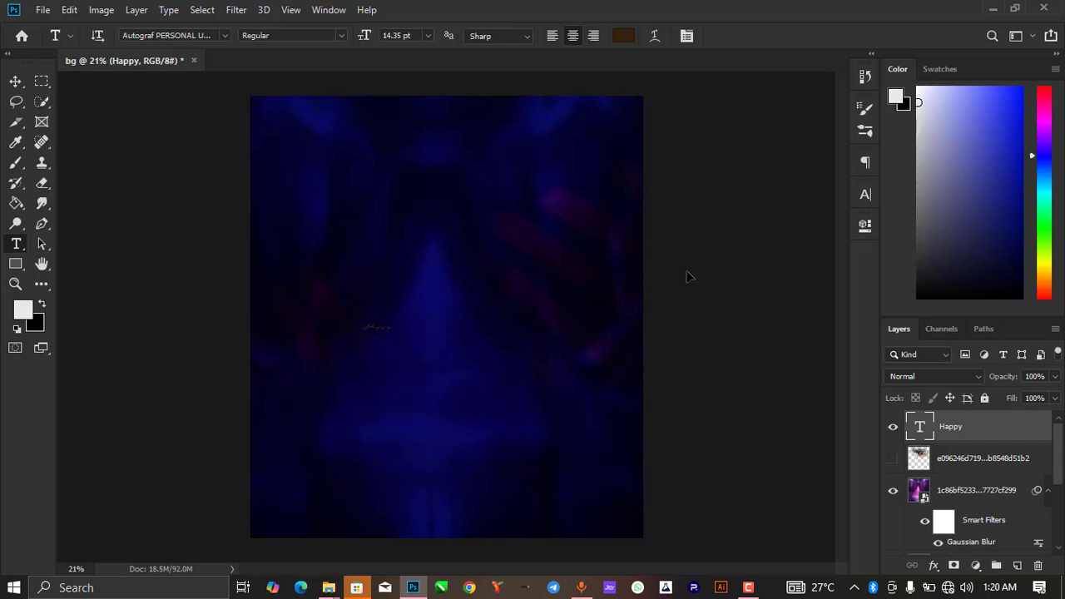
Step: Scale the "Happy" text up proportionally to about 865% so it reaches the poster's right side
{"action": "key", "text": "ctrl+t"}
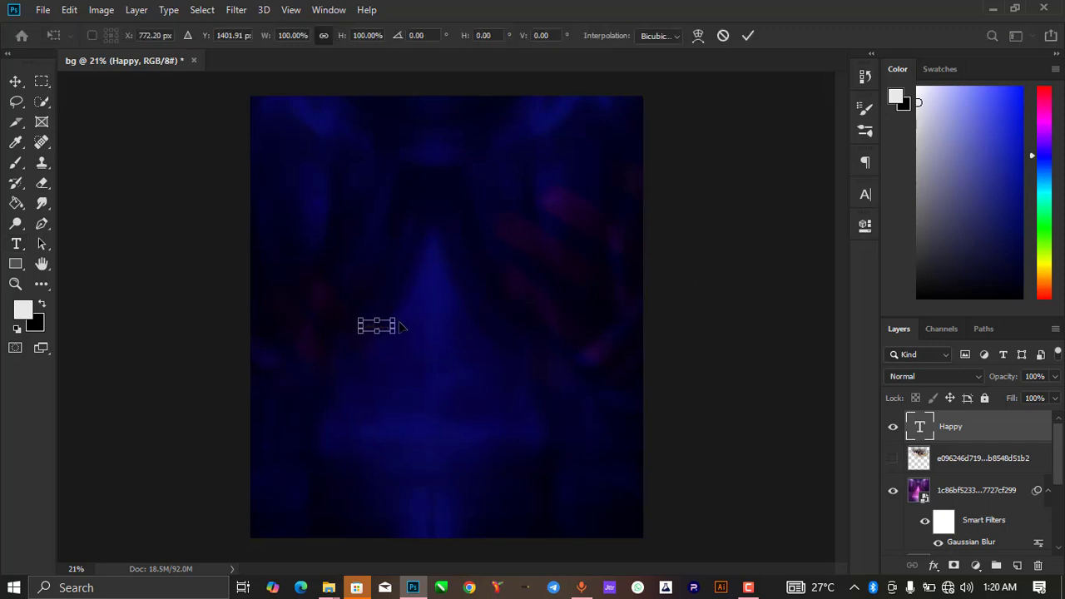
{"action": "left_click_drag", "start_coordinate": [400, 326], "coordinate": [626, 163]}
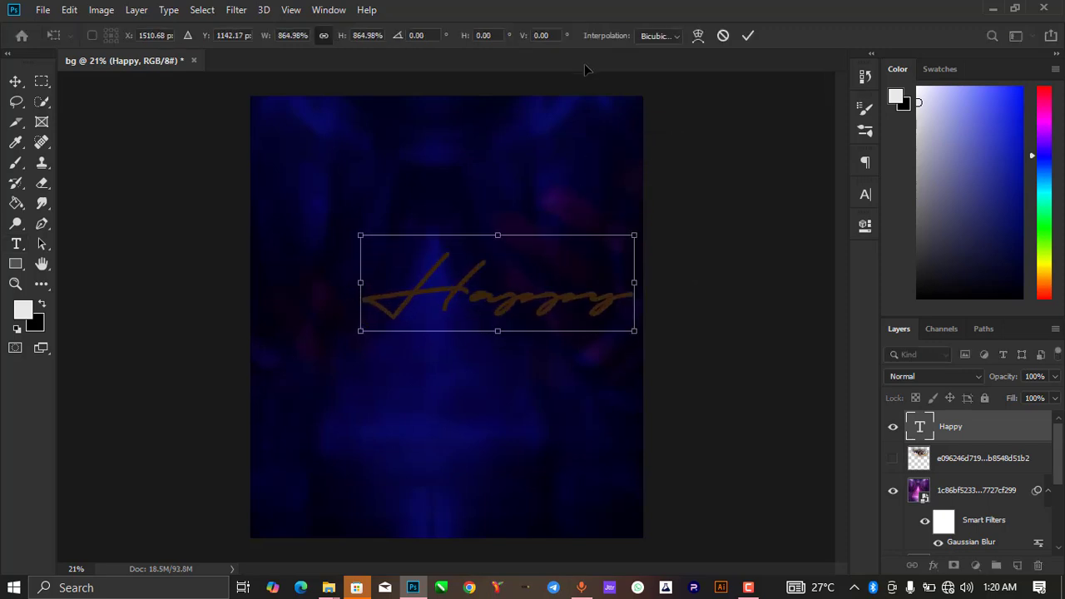
{"action": "left_click", "coordinate": [748, 36]}
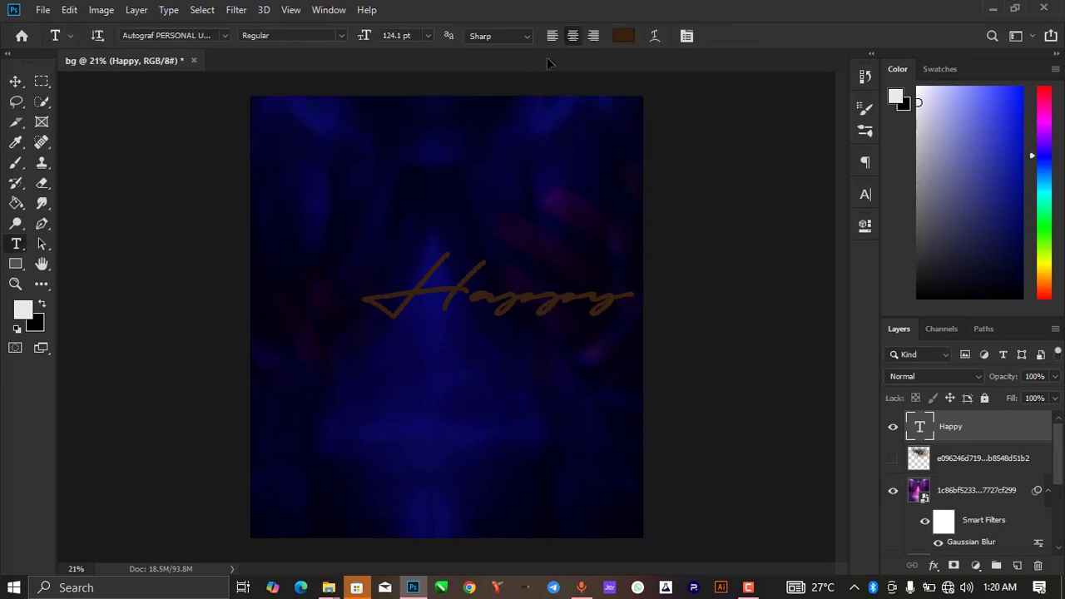
Step: Set the "Happy" text colour to white (ffffff)
{"action": "left_click", "coordinate": [625, 35]}
{"action": "left_click", "coordinate": [652, 146]}
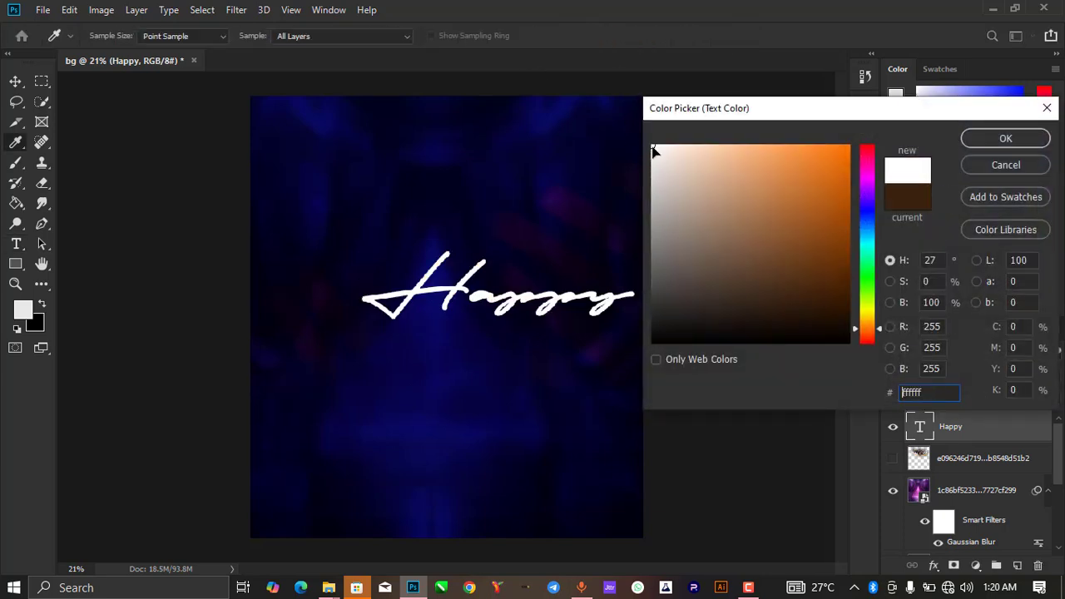
{"action": "left_click", "coordinate": [984, 139]}
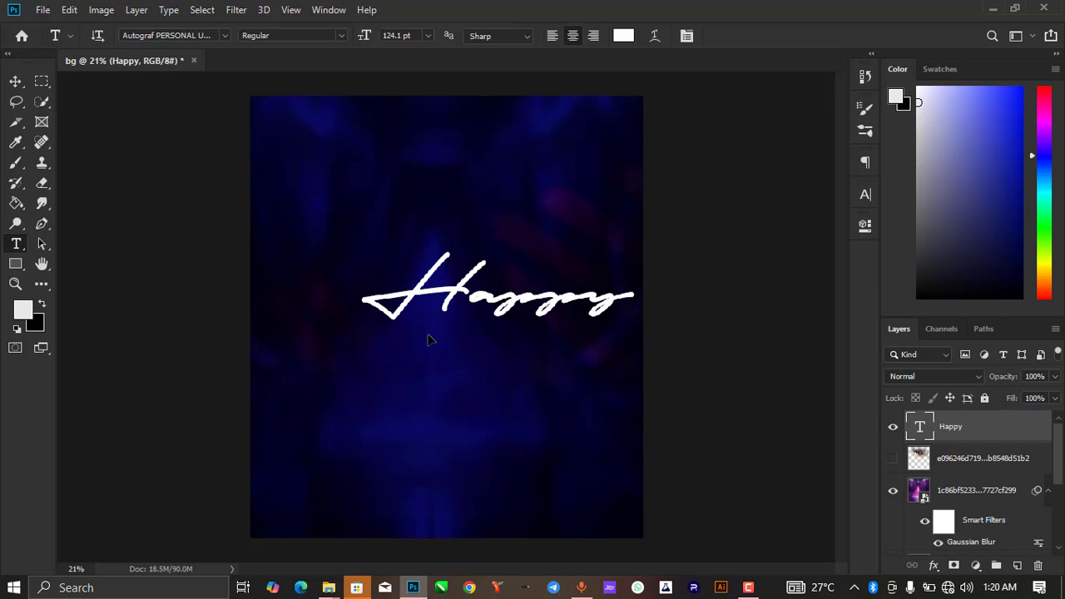
Step: Enlarge the "Happy" text to about 158% and move it up to span the poster's full width
{"action": "key", "text": "ctrl+t"}
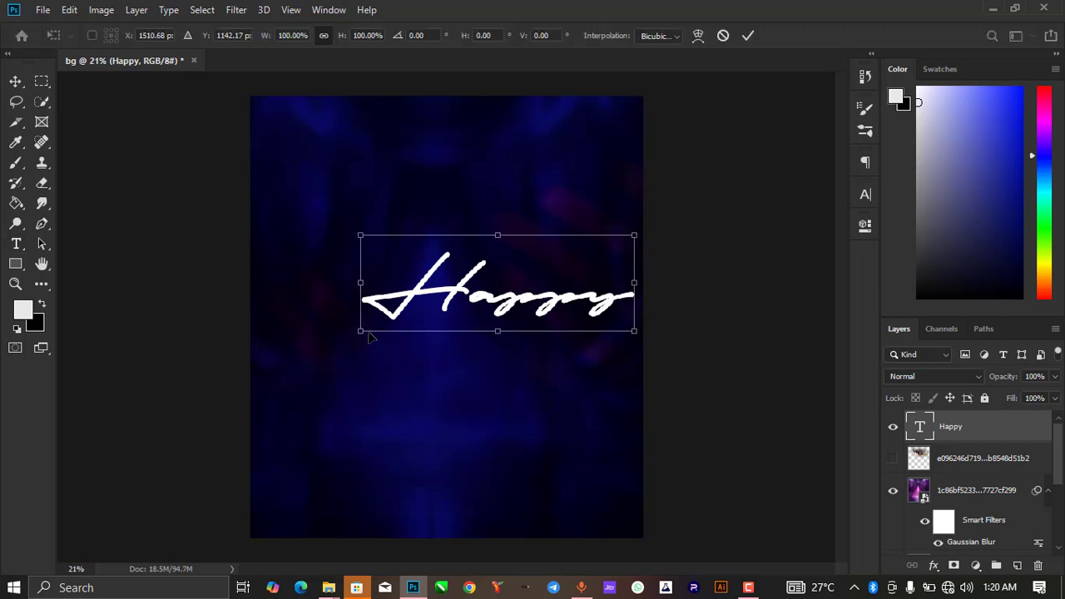
{"action": "left_click_drag", "start_coordinate": [370, 335], "coordinate": [206, 388]}
{"action": "left_click_drag", "start_coordinate": [436, 341], "coordinate": [449, 270]}
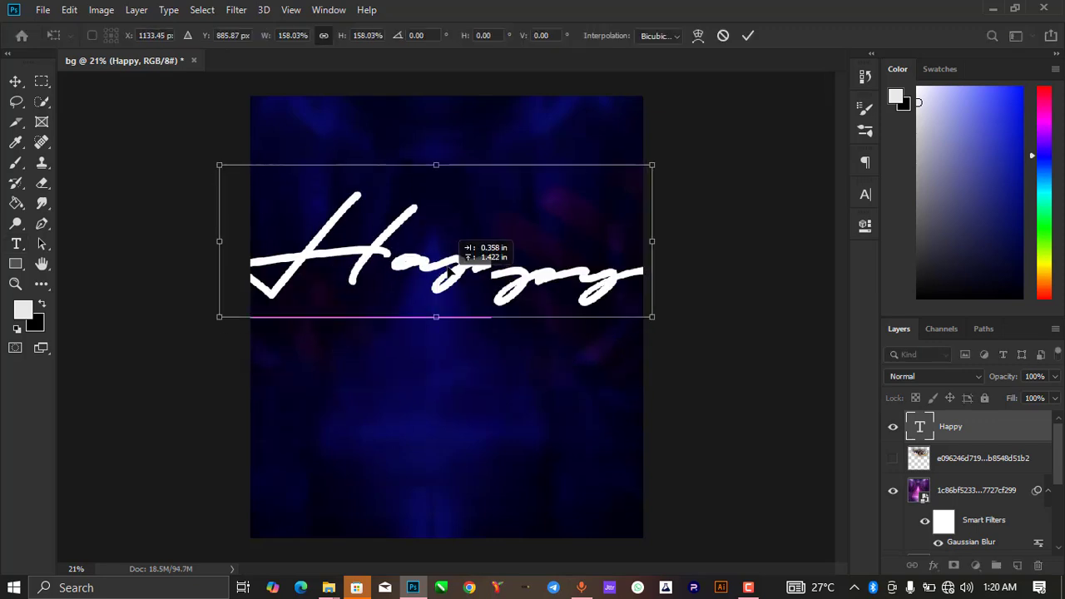
{"action": "left_click", "coordinate": [750, 36]}
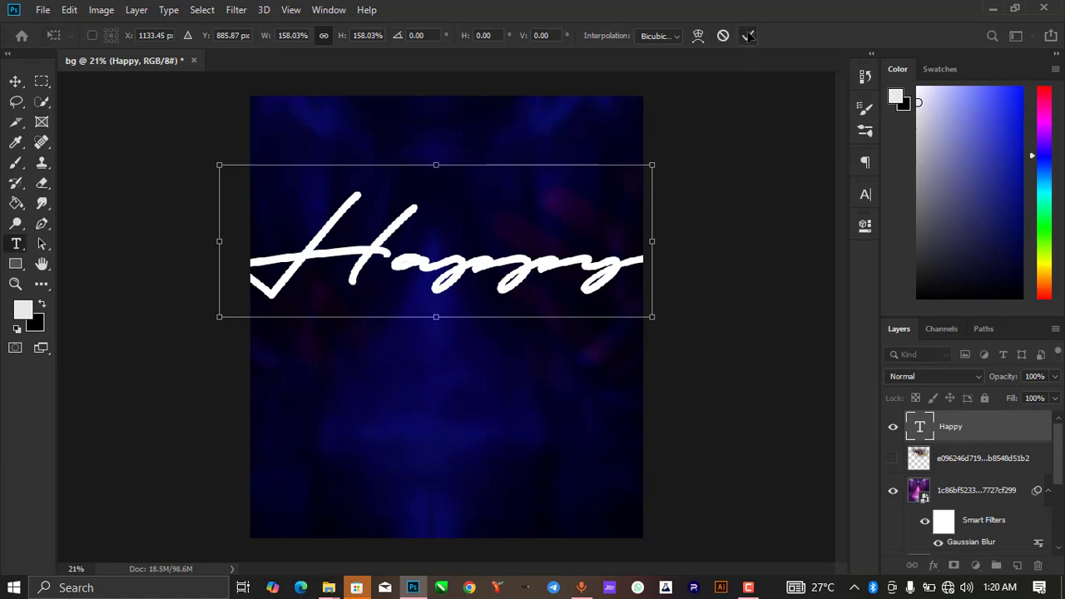
Step: Preview blend modes on the "Happy" layer, keep it at Normal, and lower its opacity to 2%
{"action": "left_click", "coordinate": [948, 377]}
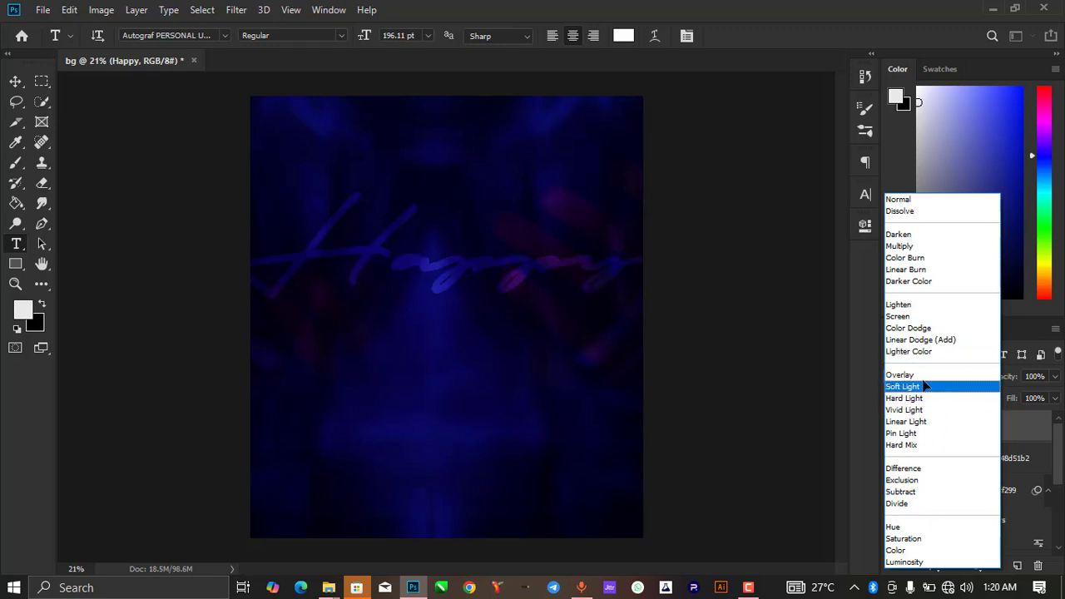
{"action": "left_click", "coordinate": [801, 330]}
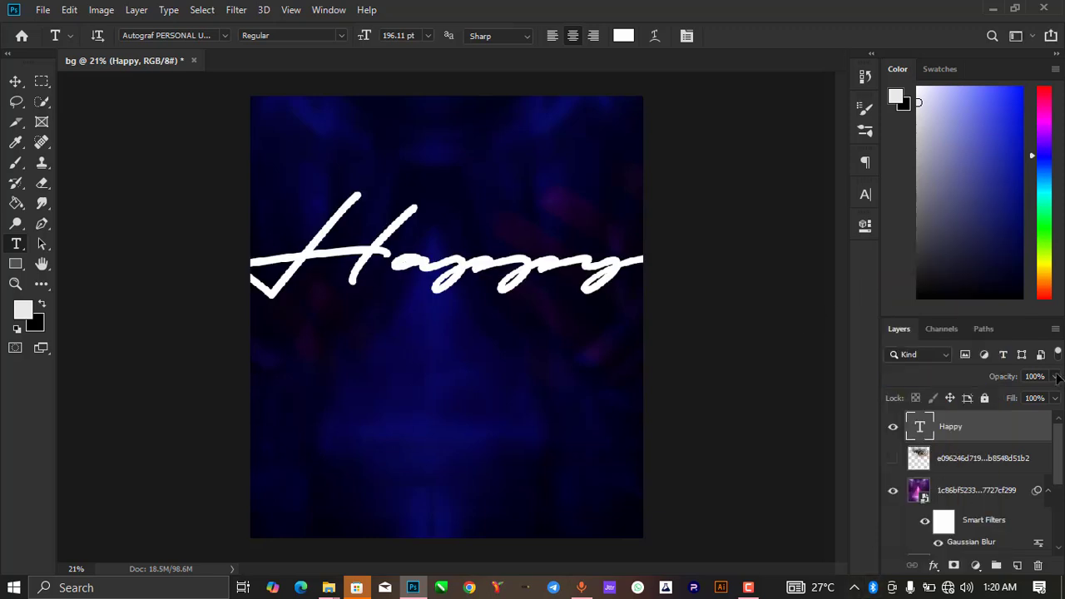
{"action": "left_click_drag", "start_coordinate": [1056, 376], "coordinate": [985, 398]}
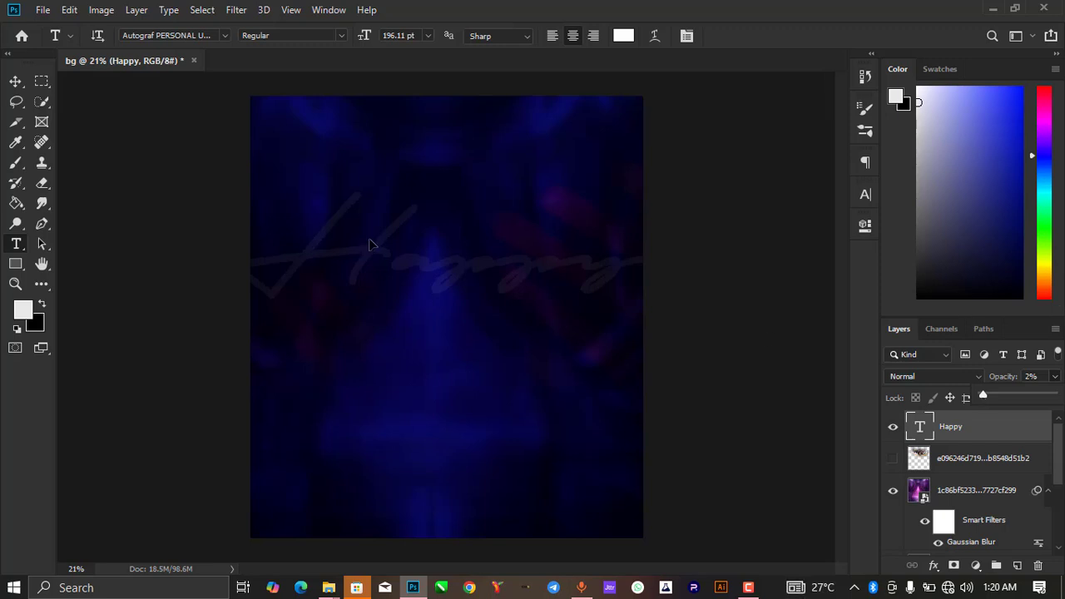
Step: Shift the faint "Happy" text slightly down and right, and delete its layer
{"action": "left_click", "coordinate": [15, 80]}
{"action": "left_click_drag", "start_coordinate": [449, 288], "coordinate": [490, 302]}
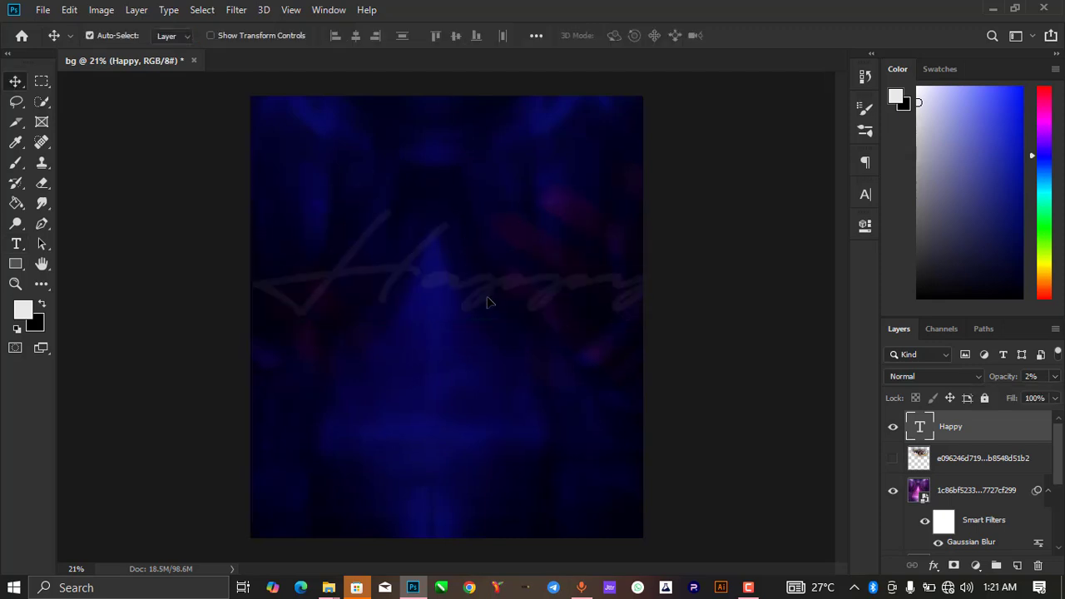
{"action": "key", "text": "Delete"}
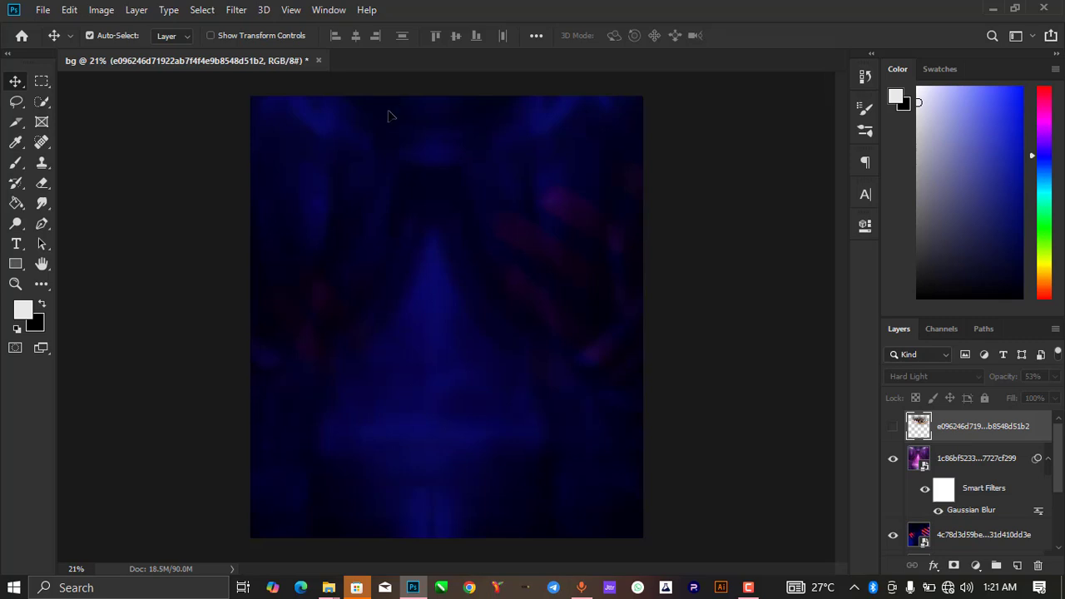
{"action": "scroll", "coordinate": [459, 244], "scroll_direction": "down", "scroll_amount": 5}
{"action": "scroll", "coordinate": [469, 359], "scroll_direction": "up", "scroll_amount": 5}
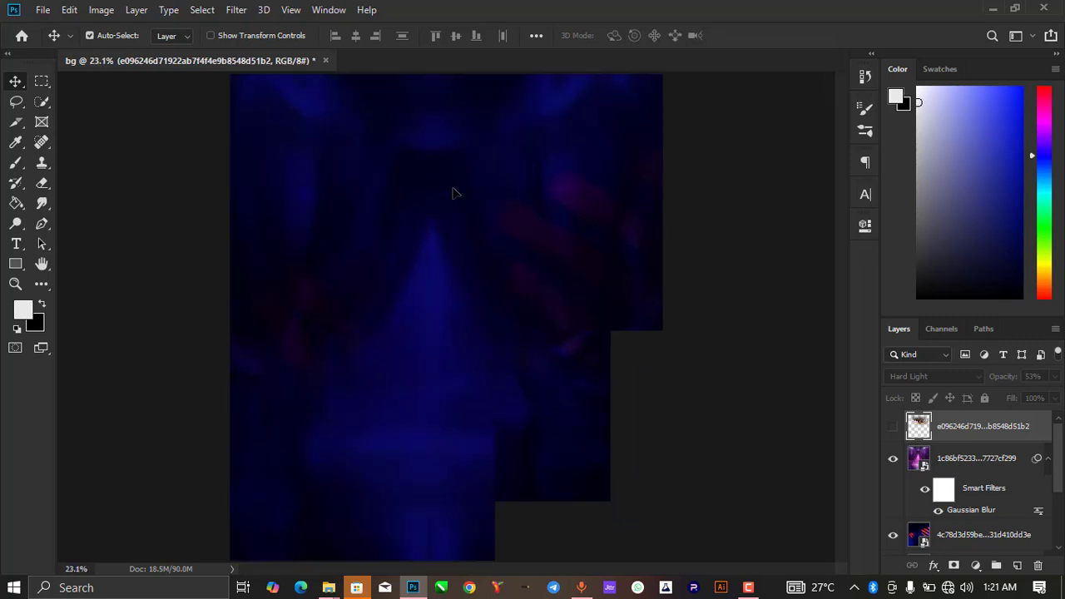
{"action": "scroll", "coordinate": [453, 193], "scroll_direction": "up", "scroll_amount": 2}
{"action": "scroll", "coordinate": [455, 225], "scroll_direction": "down", "scroll_amount": 3}
{"action": "scroll", "coordinate": [457, 254], "scroll_direction": "down", "scroll_amount": 3}
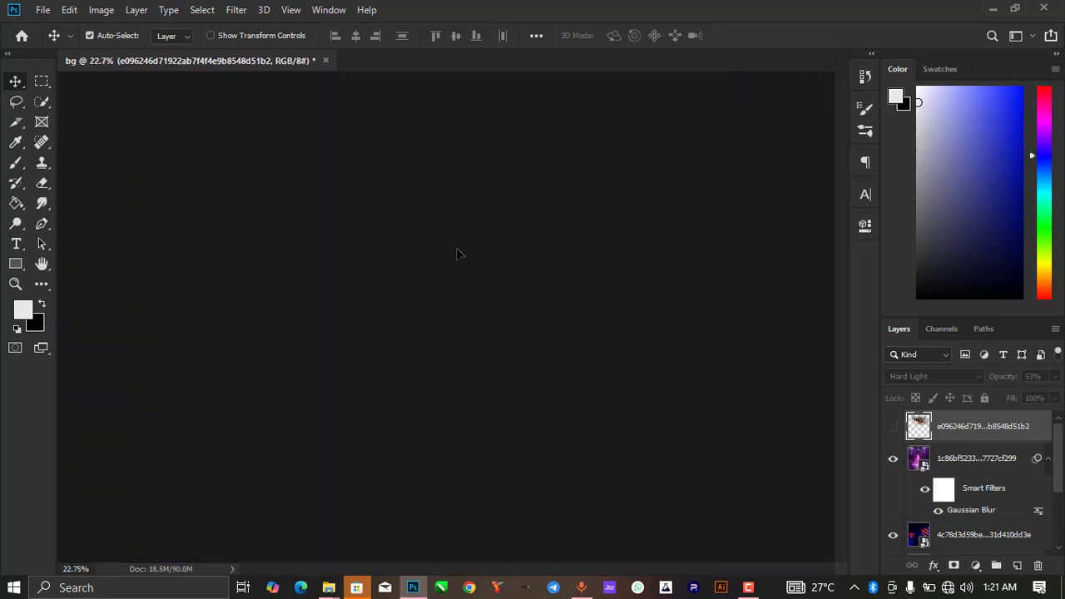
{"action": "scroll", "coordinate": [474, 258], "scroll_direction": "up", "scroll_amount": 3}
{"action": "scroll", "coordinate": [491, 292], "scroll_direction": "down", "scroll_amount": 1}
{"action": "scroll", "coordinate": [497, 321], "scroll_direction": "up", "scroll_amount": 2}
{"action": "scroll", "coordinate": [500, 334], "scroll_direction": "down", "scroll_amount": 1}
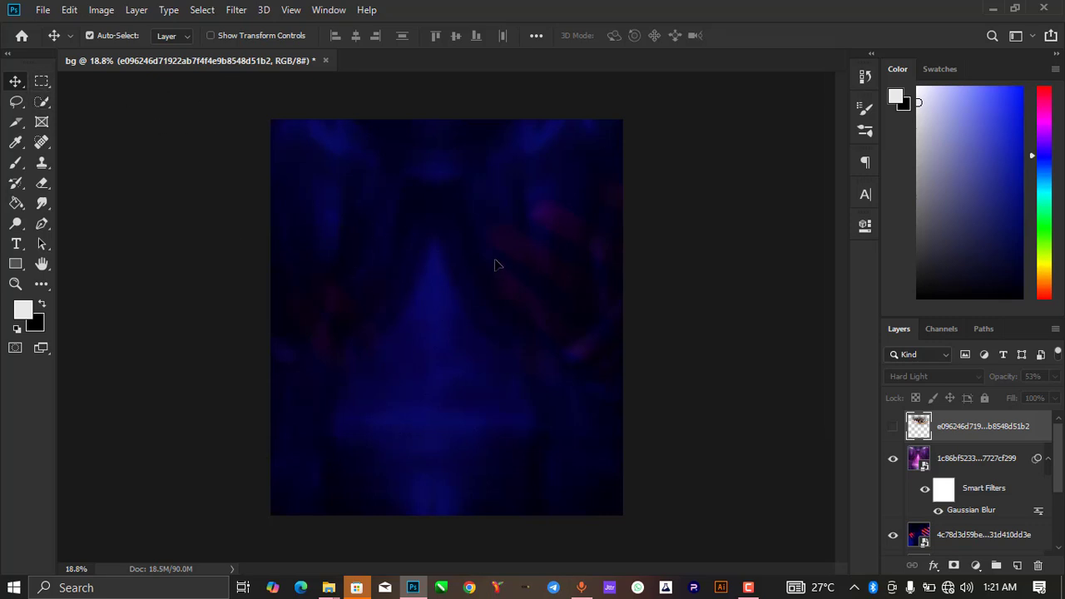
Step: Create a new 8 x 9 inch portrait document at 300 pixels/inch in RGB Color with a white background
{"action": "left_click", "coordinate": [43, 9]}
{"action": "left_click", "coordinate": [53, 24]}
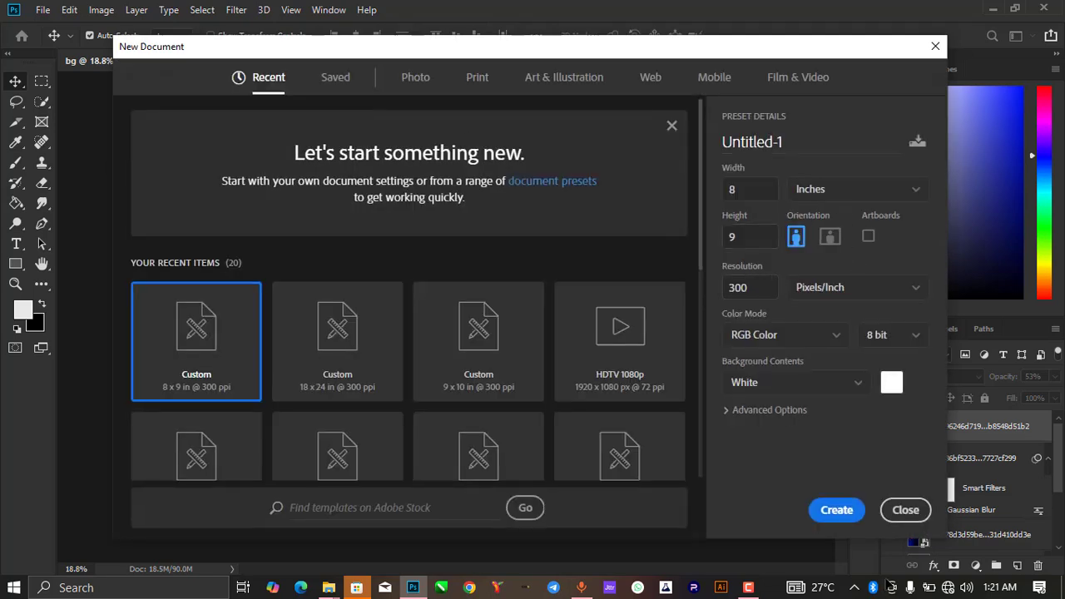
{"action": "left_click", "coordinate": [831, 510]}
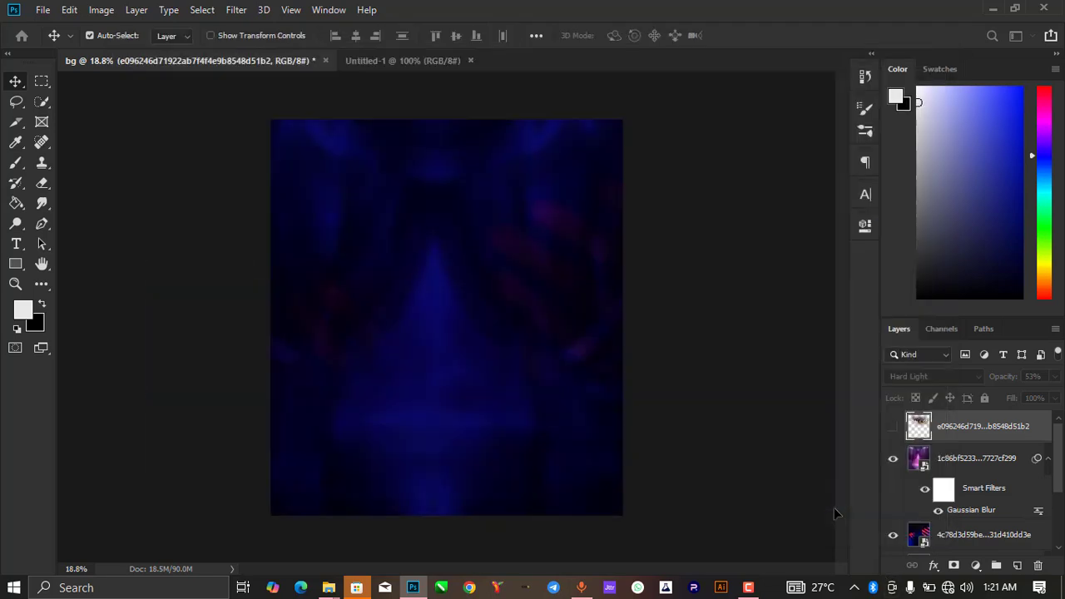
{"action": "scroll", "coordinate": [440, 204], "scroll_direction": "down", "scroll_amount": 2}
{"action": "key", "text": "ctrl+0"}
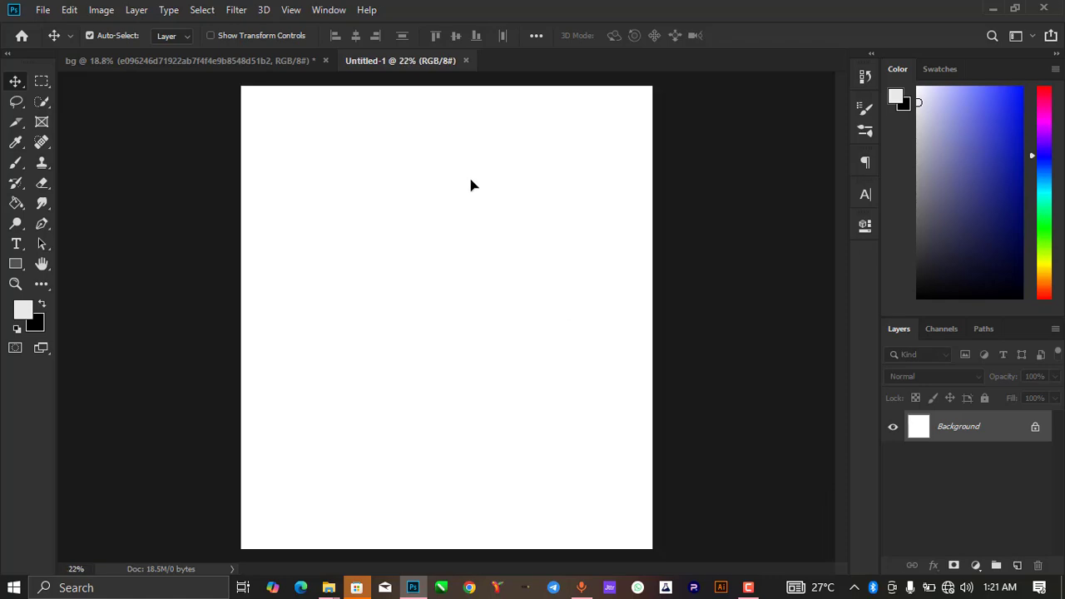
{"action": "mouse_move", "coordinate": [327, 585]}
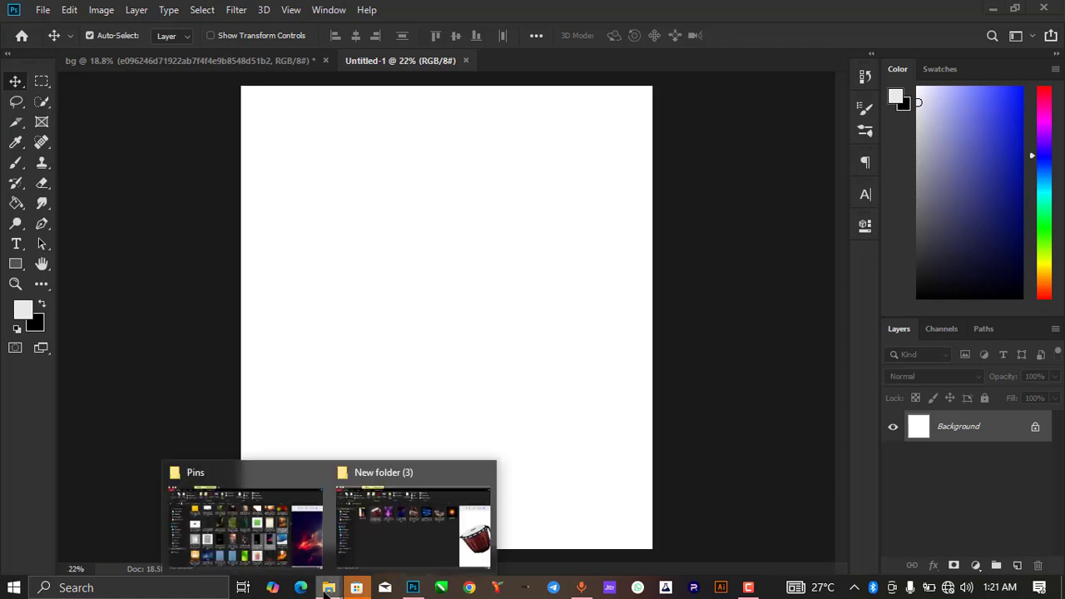
{"action": "left_click", "coordinate": [280, 503]}
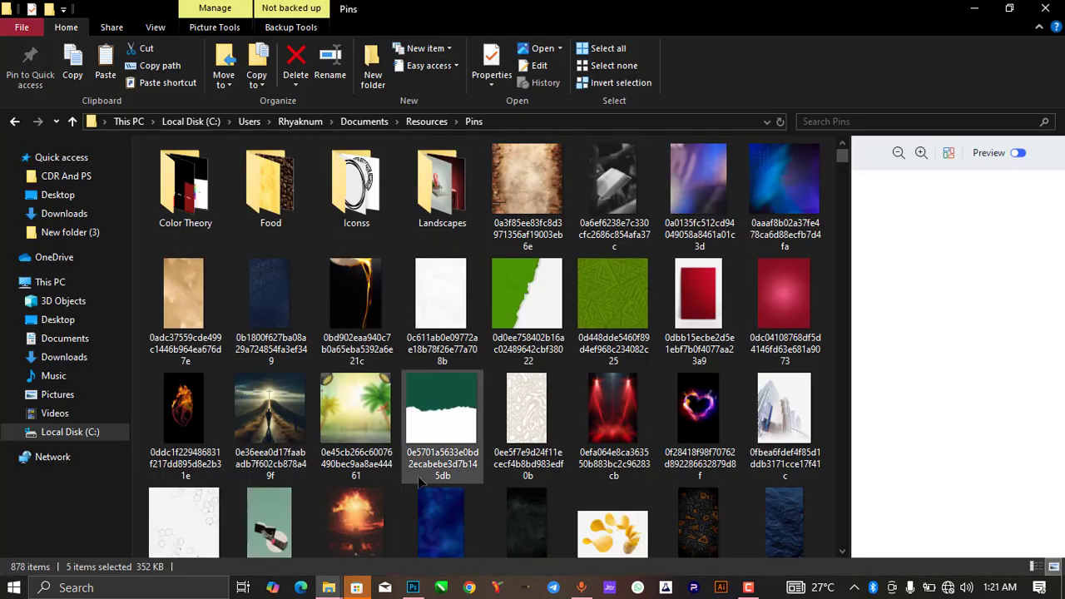
{"action": "left_click", "coordinate": [973, 8]}
Step: Place the red and blue nebula image 57f45fa27568faed7174d89c0ecf224e from the New folder subfolder into the blank document
{"action": "mouse_move", "coordinate": [328, 588]}
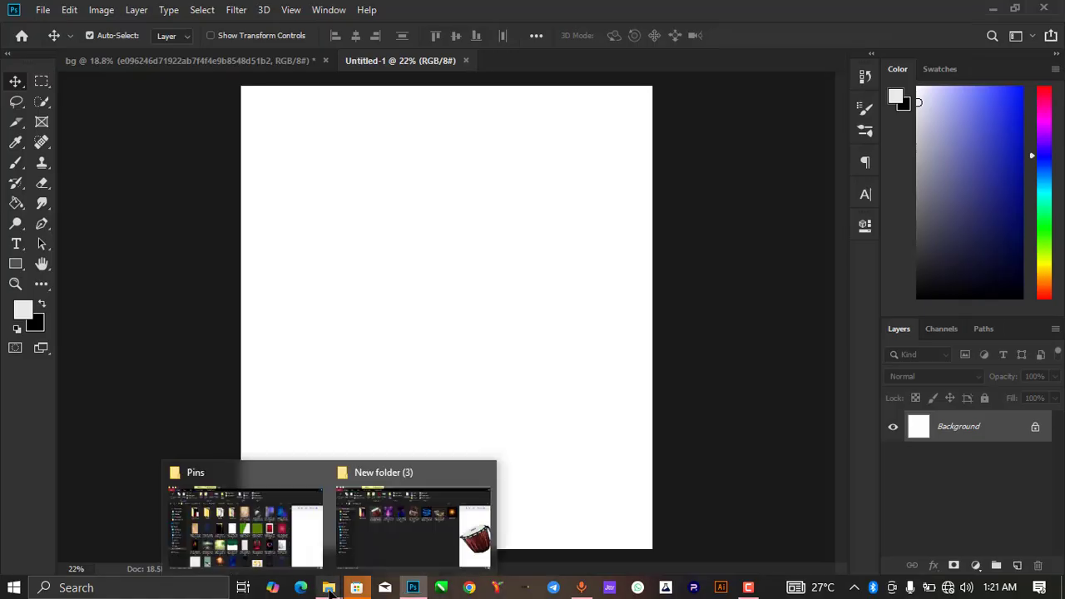
{"action": "left_click", "coordinate": [426, 533]}
{"action": "double_click", "coordinate": [163, 194]}
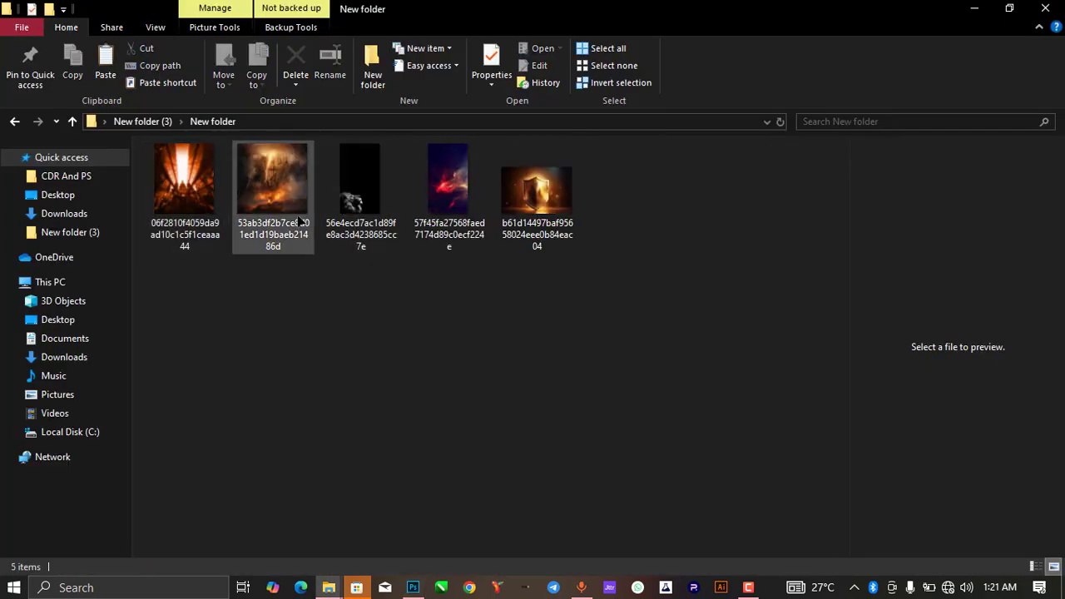
{"action": "left_click_drag", "start_coordinate": [450, 187], "coordinate": [523, 368]}
{"action": "scroll", "coordinate": [541, 395], "scroll_direction": "down", "scroll_amount": 3}
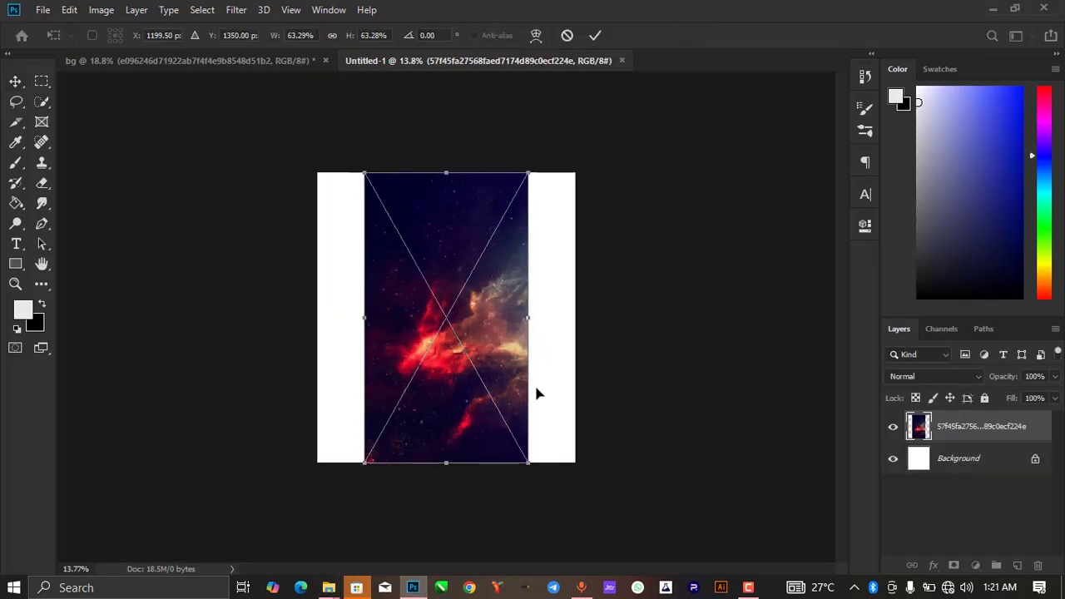
Step: Enlarge the nebula image to about 111.6% and move it down so it covers the canvas with its glow near the bottom
{"action": "left_click_drag", "start_coordinate": [530, 464], "coordinate": [571, 531]}
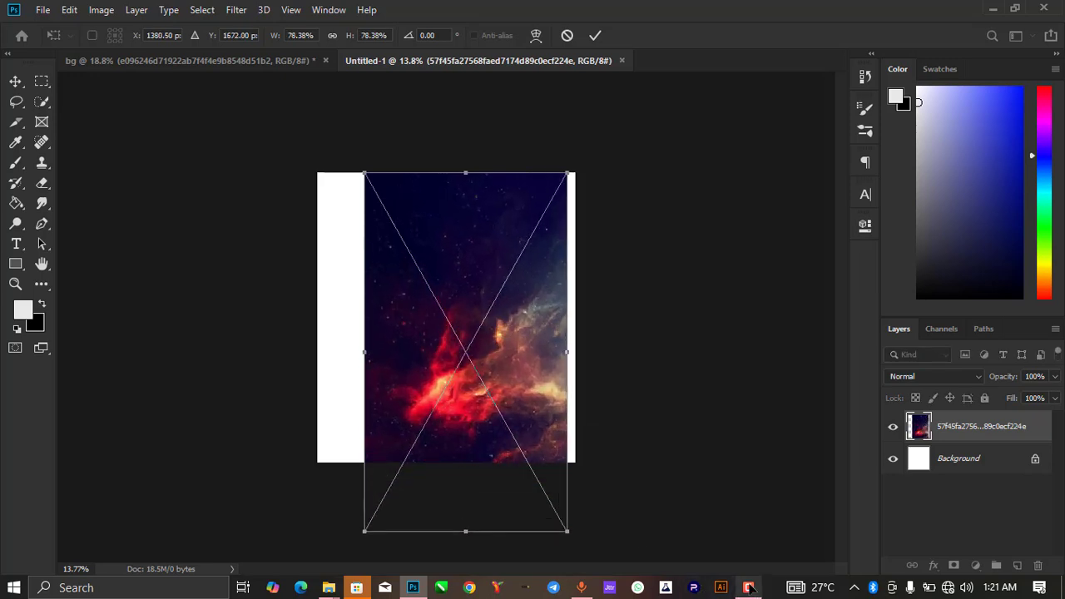
{"action": "left_click_drag", "start_coordinate": [365, 173], "coordinate": [211, 97]}
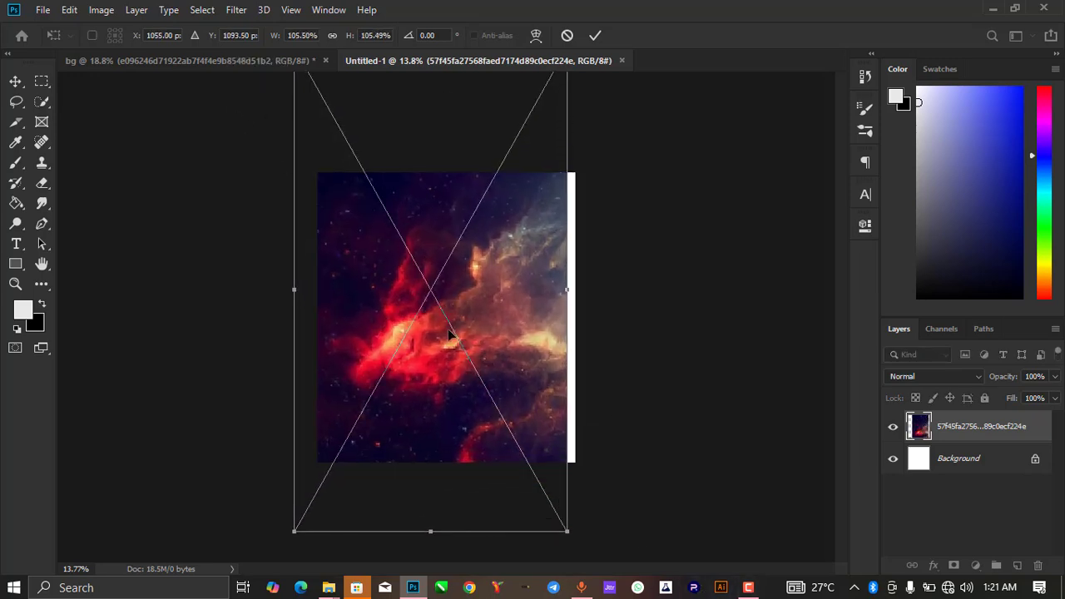
{"action": "left_click_drag", "start_coordinate": [569, 534], "coordinate": [599, 559]}
{"action": "left_click_drag", "start_coordinate": [509, 361], "coordinate": [520, 449]}
{"action": "left_click", "coordinate": [597, 35]}
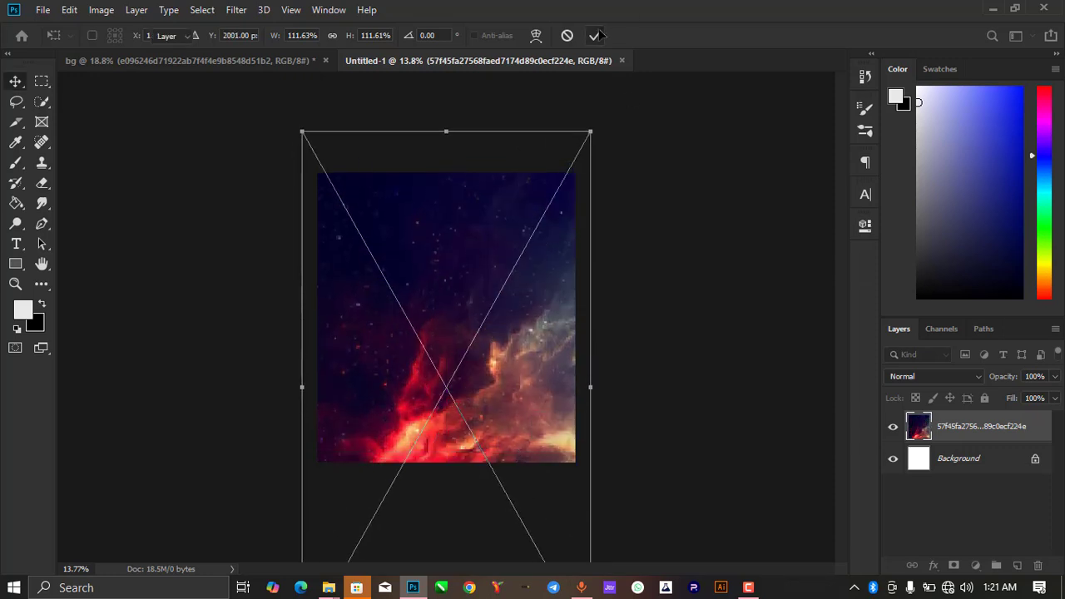
{"action": "key", "text": "ctrl+0"}
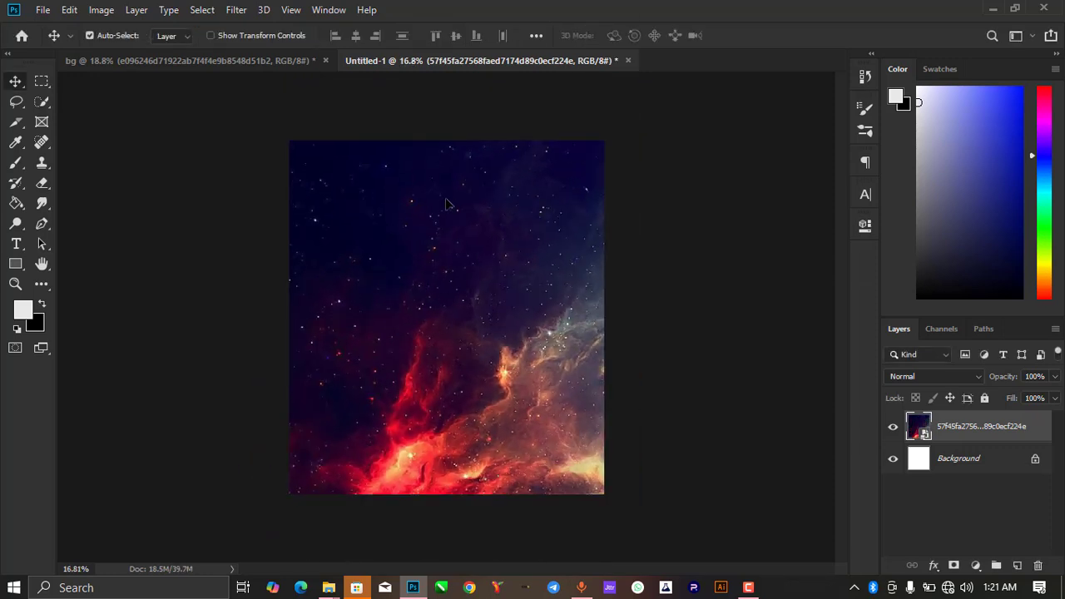
Step: Apply a Gaussian Blur with a 33.2 pixel radius to the nebula layer
{"action": "left_click", "coordinate": [236, 9]}
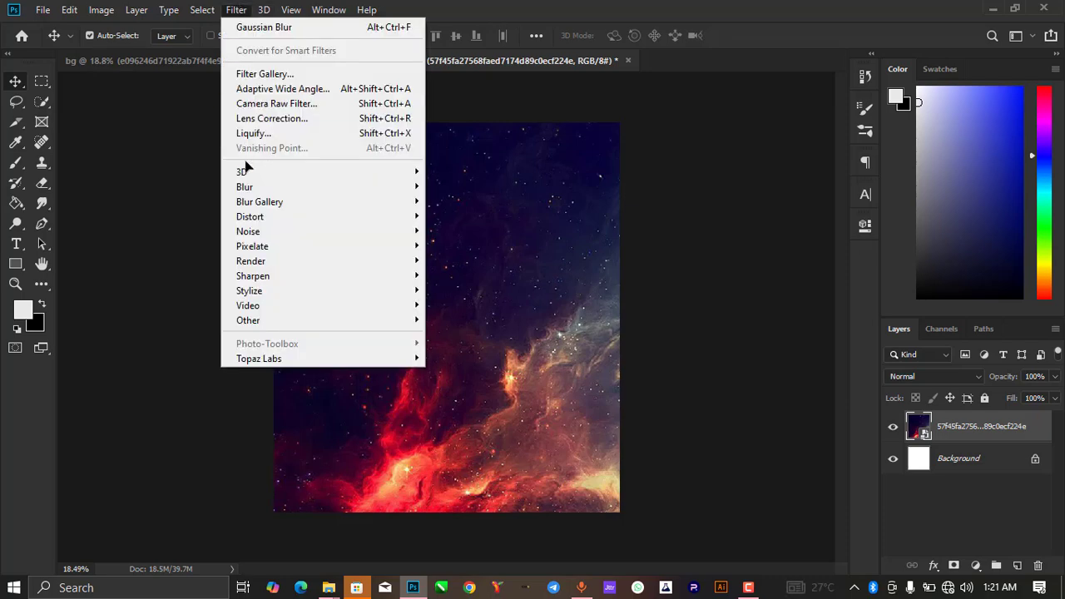
{"action": "mouse_move", "coordinate": [258, 188]}
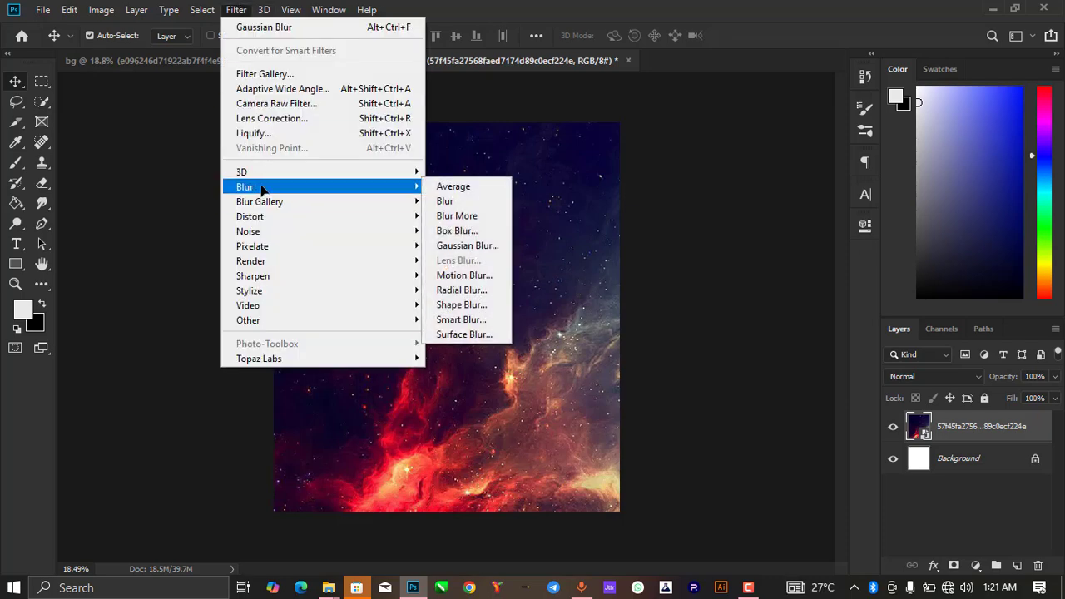
{"action": "left_click", "coordinate": [443, 253]}
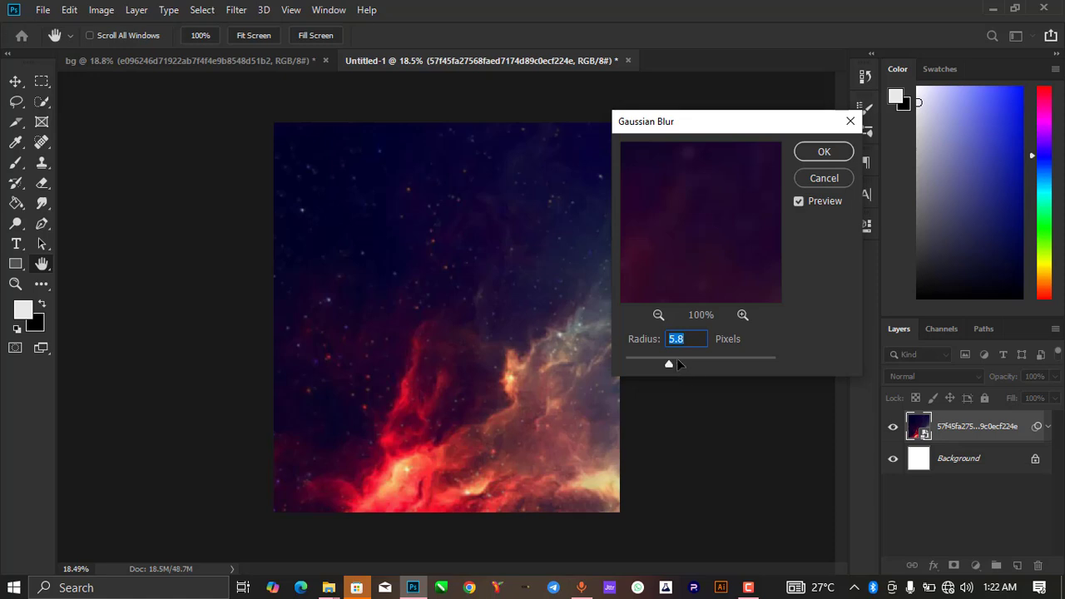
{"action": "left_click", "coordinate": [703, 359]}
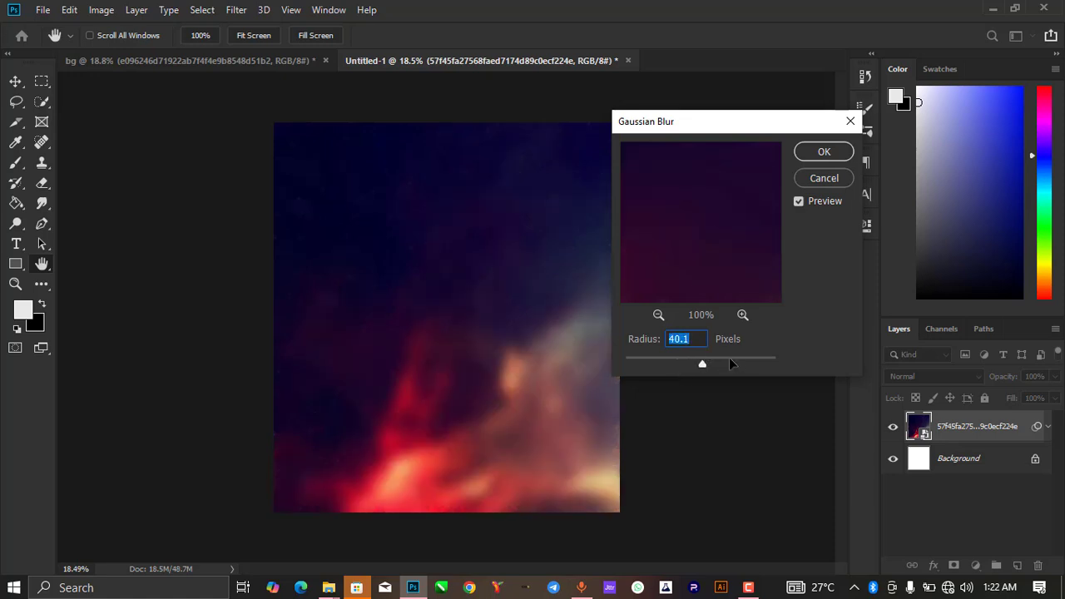
{"action": "left_click", "coordinate": [703, 359]}
{"action": "left_click", "coordinate": [712, 358]}
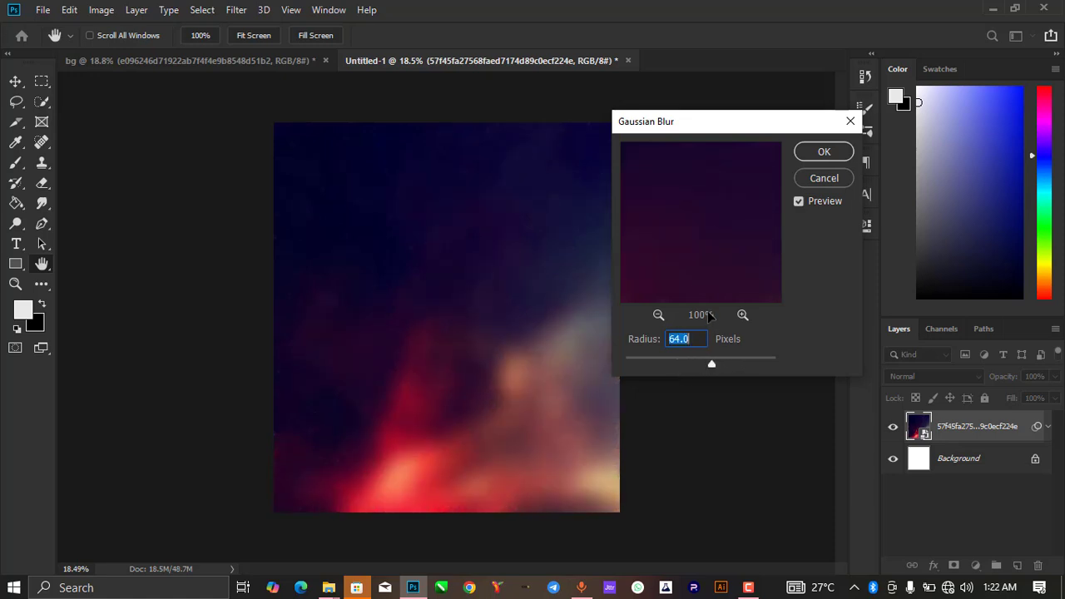
{"action": "left_click", "coordinate": [702, 360]}
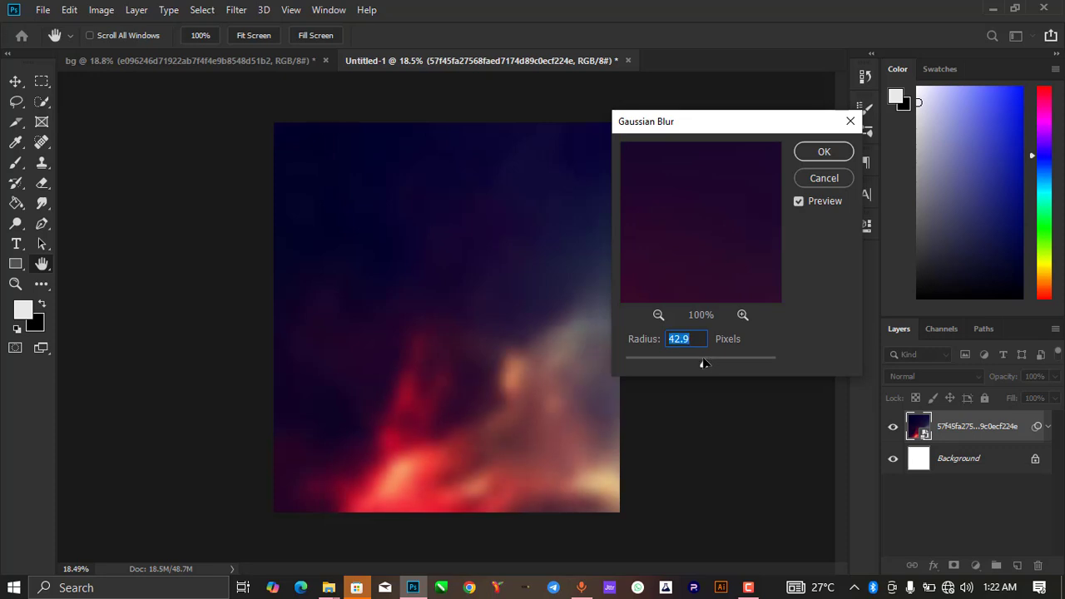
{"action": "left_click_drag", "start_coordinate": [702, 363], "coordinate": [700, 363]}
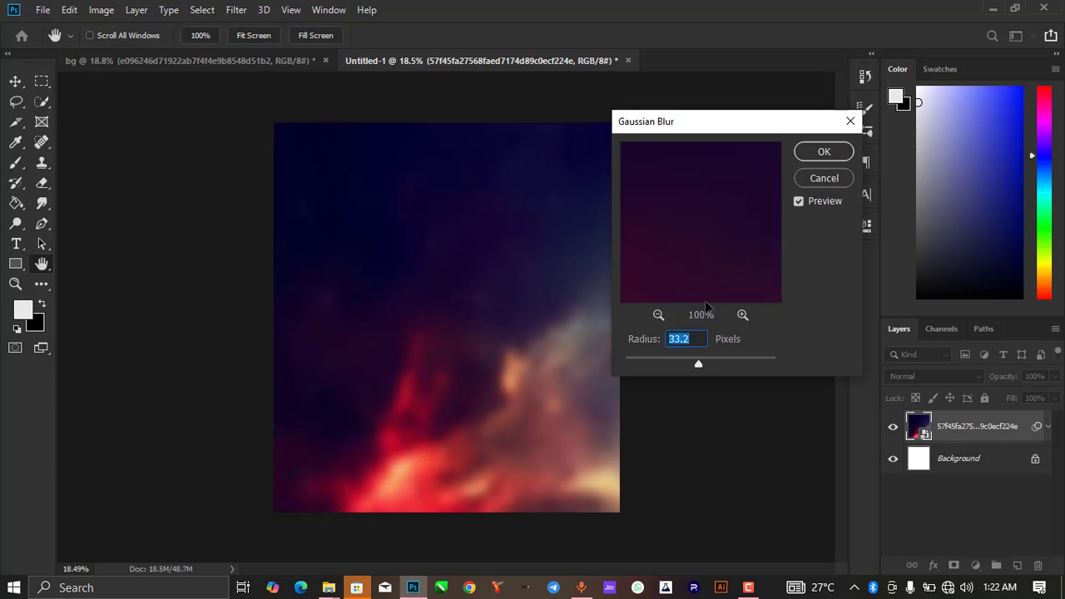
{"action": "left_click", "coordinate": [815, 153]}
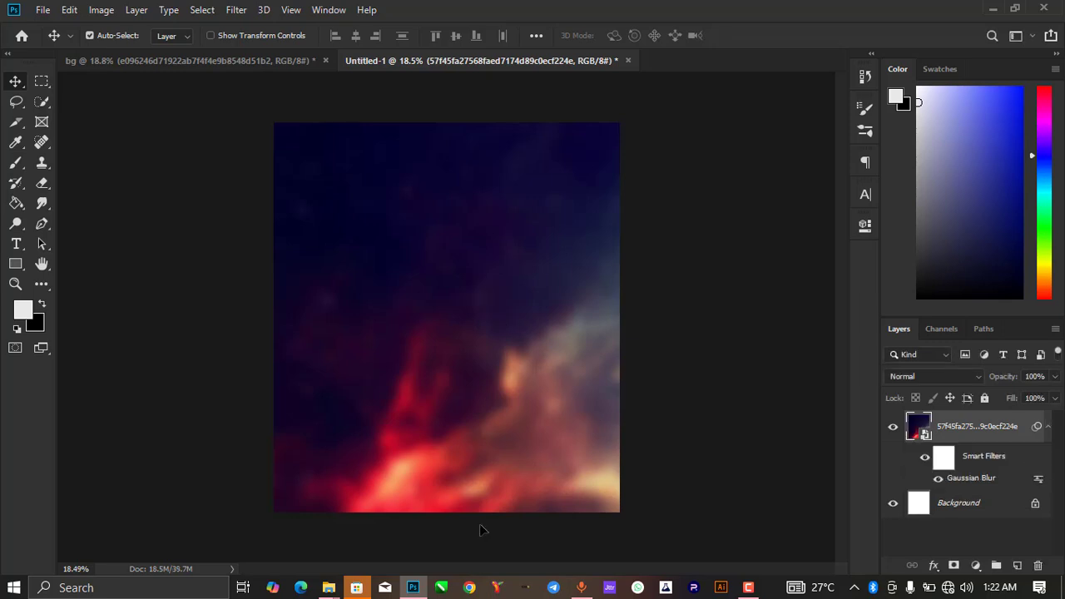
Step: Close the Microsoft Store window and place the orange light-beam image 06f2810f4059da9ad10c1c5f1ceaaa44 from the image folder above the nebula
{"action": "mouse_move", "coordinate": [369, 588]}
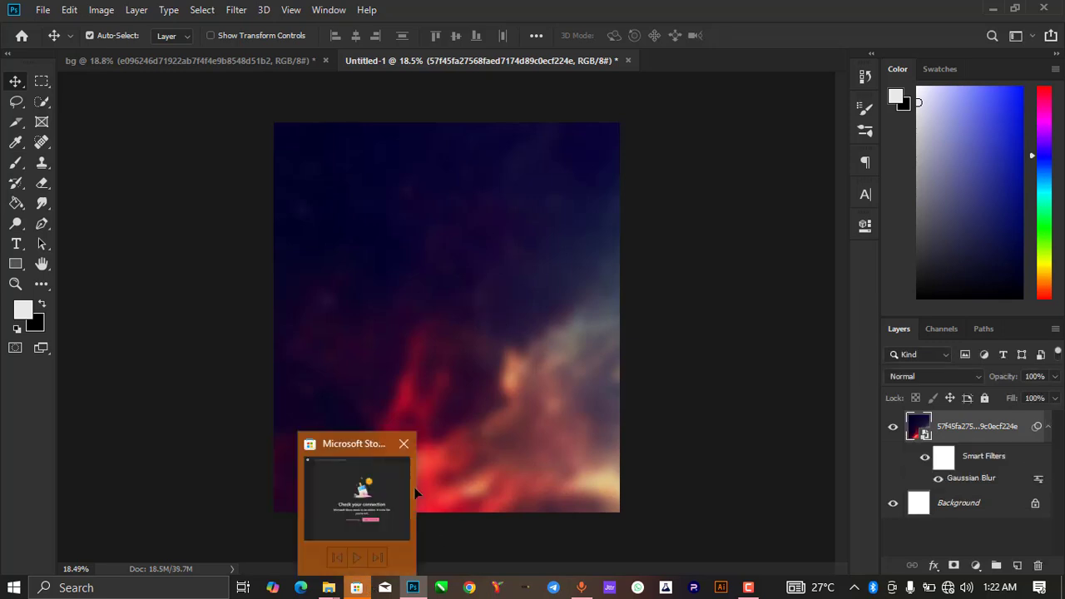
{"action": "left_click", "coordinate": [404, 445]}
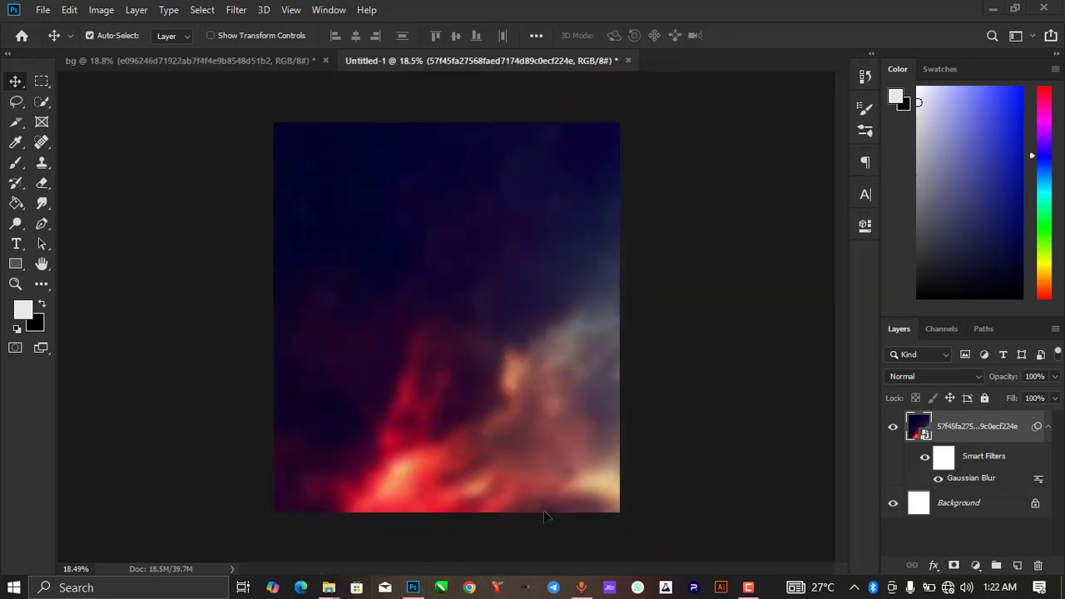
{"action": "mouse_move", "coordinate": [330, 588]}
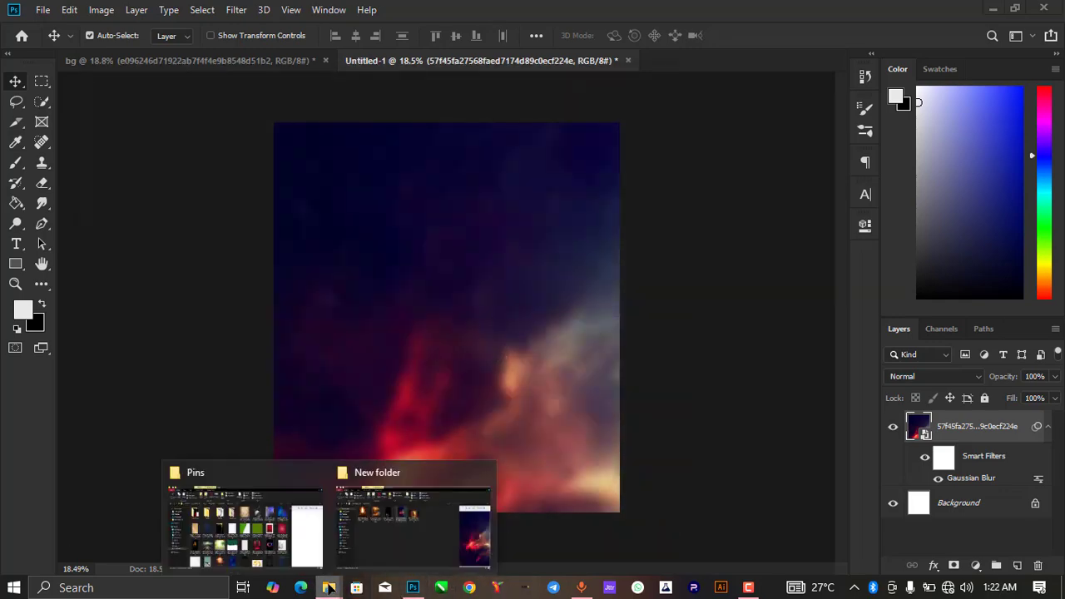
{"action": "left_click", "coordinate": [423, 547]}
{"action": "left_click", "coordinate": [193, 181]}
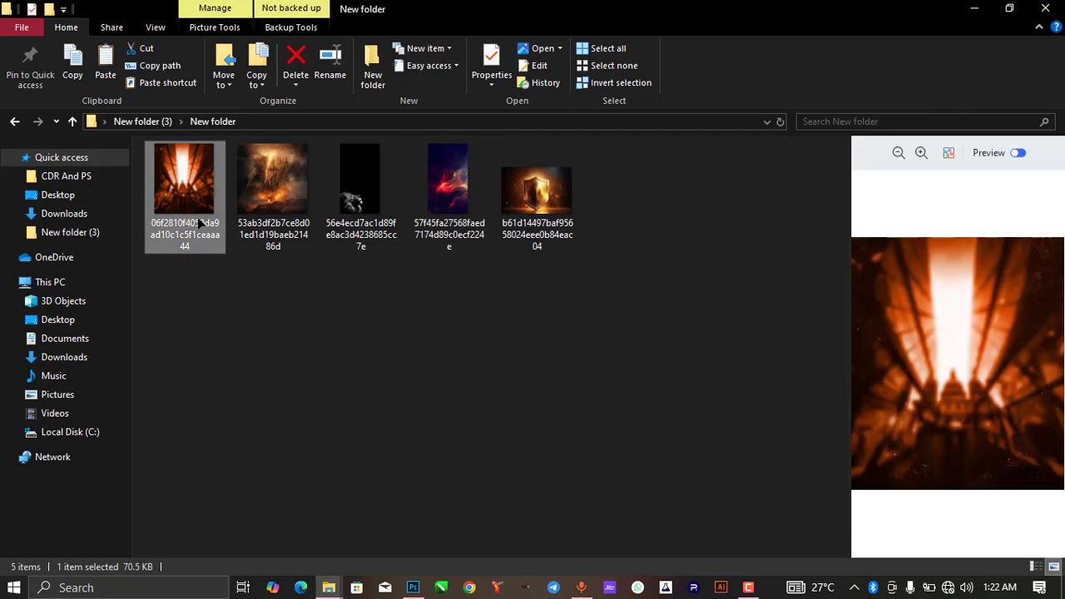
{"action": "left_click_drag", "start_coordinate": [200, 223], "coordinate": [452, 403]}
Step: Enlarge the orange light-beam image to about 87.2% and center it over the canvas
{"action": "scroll", "coordinate": [504, 351], "scroll_direction": "down", "scroll_amount": 1}
{"action": "left_click_drag", "start_coordinate": [573, 467], "coordinate": [587, 485]}
{"action": "left_click_drag", "start_coordinate": [323, 170], "coordinate": [294, 136]}
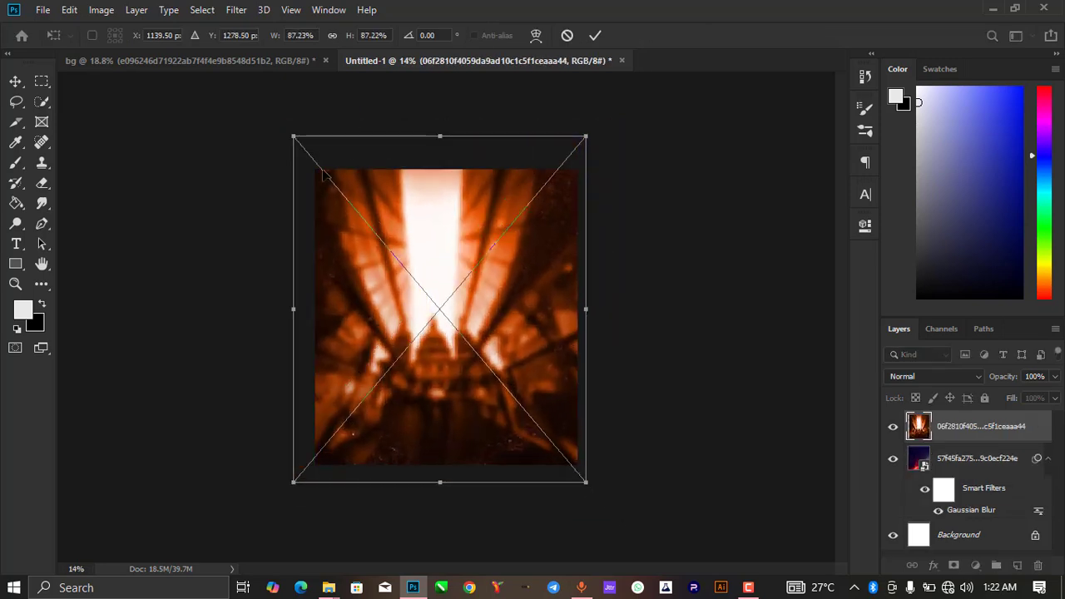
{"action": "left_click_drag", "start_coordinate": [474, 221], "coordinate": [481, 227]}
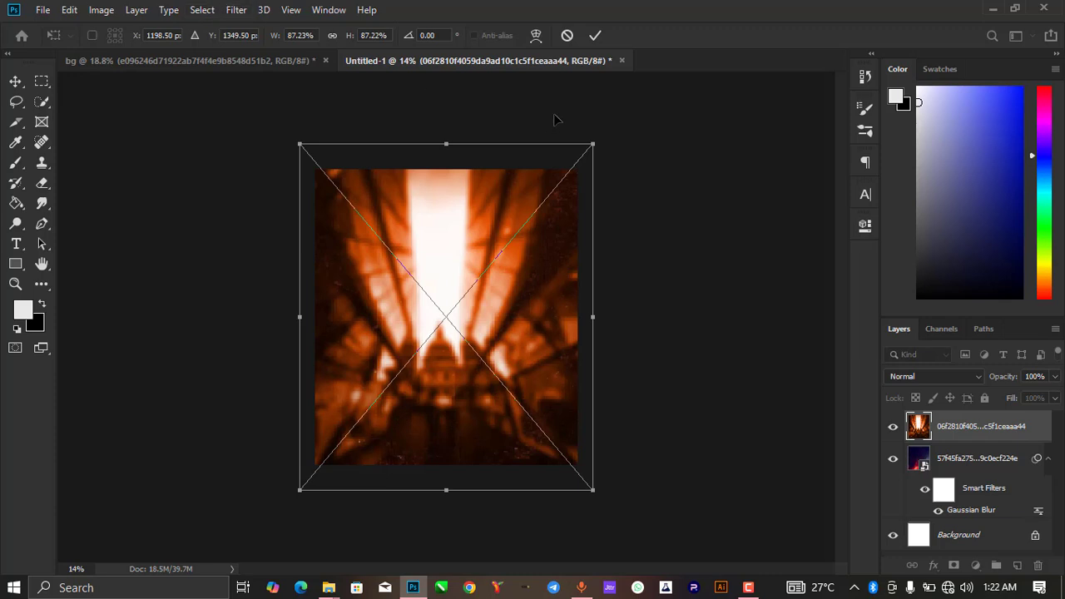
{"action": "left_click", "coordinate": [596, 35]}
Step: Apply a slight Gaussian Blur to the orange light-beam layer, with a much smaller radius than on the nebula
{"action": "left_click", "coordinate": [236, 10]}
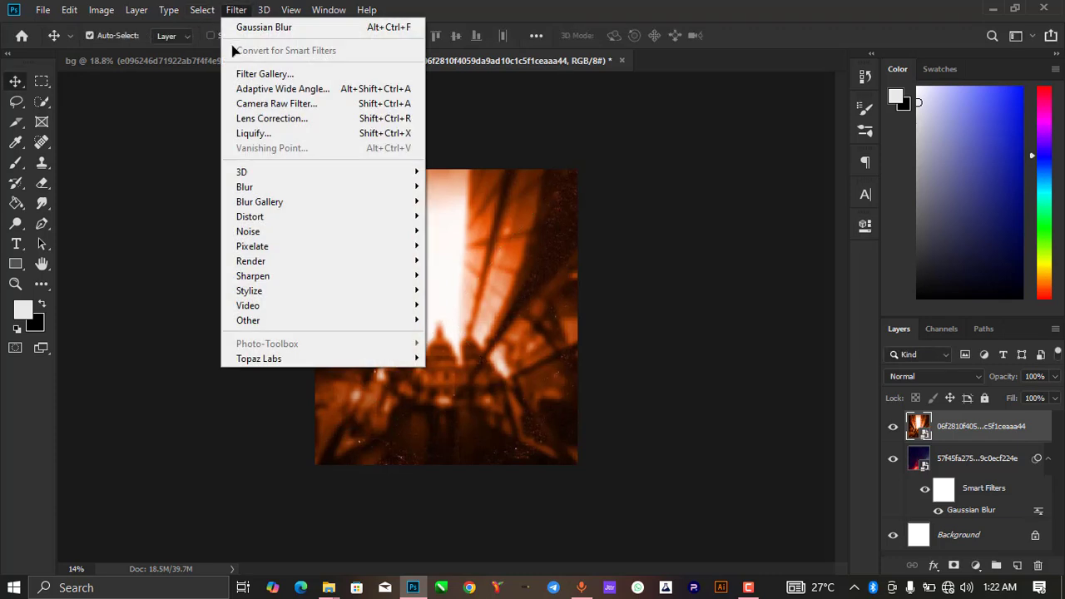
{"action": "mouse_move", "coordinate": [279, 190]}
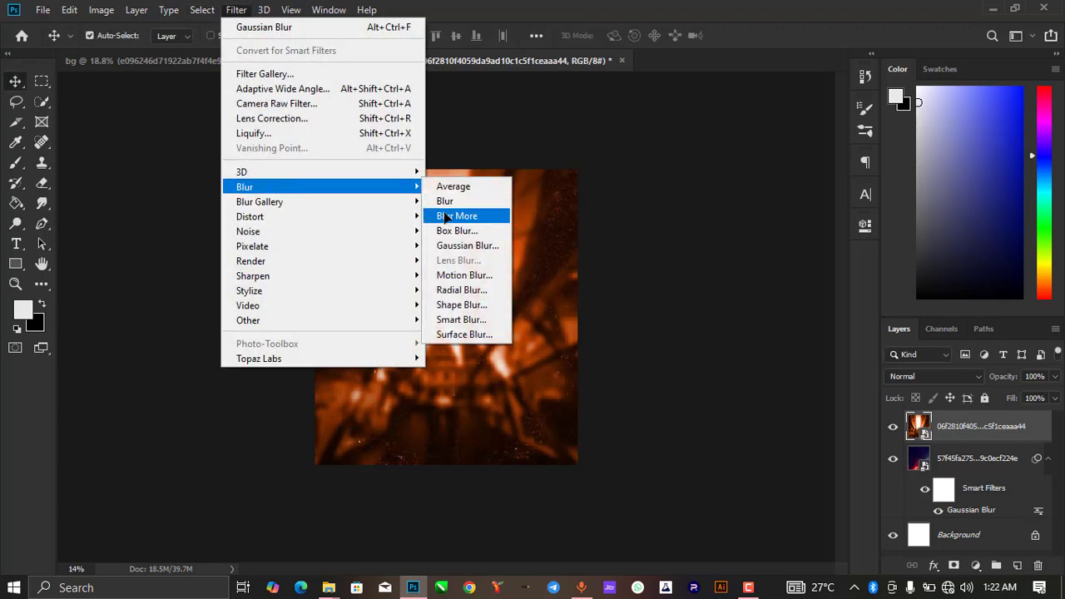
{"action": "left_click", "coordinate": [464, 246]}
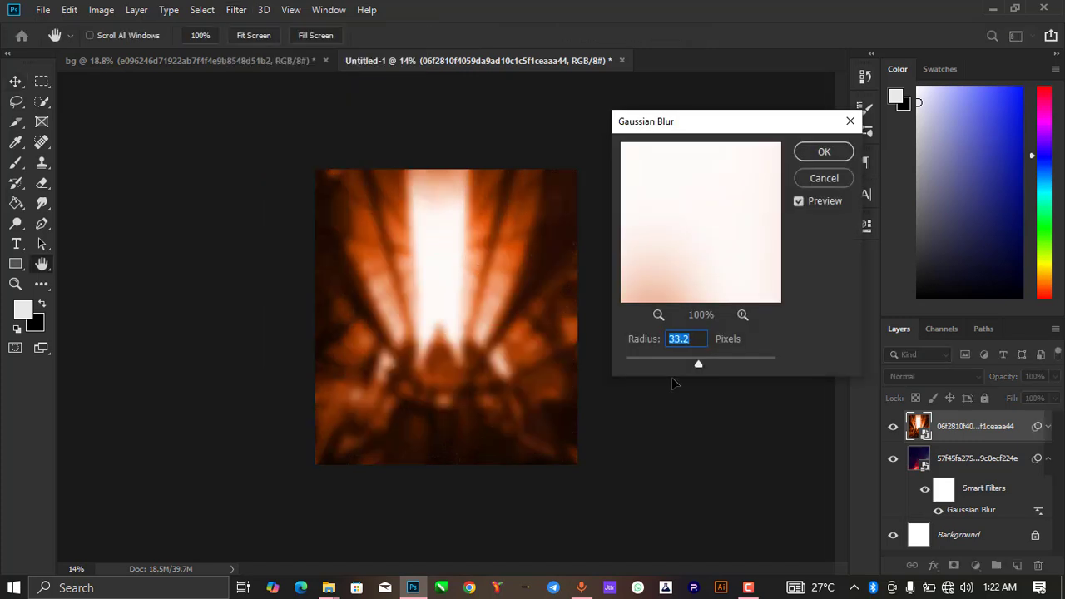
{"action": "mouse_move", "coordinate": [656, 361]}
{"action": "left_mouse_down"}
{"action": "mouse_move", "coordinate": [669, 364]}
{"action": "mouse_move", "coordinate": [639, 363]}
{"action": "mouse_move", "coordinate": [658, 364]}
{"action": "left_mouse_up"}
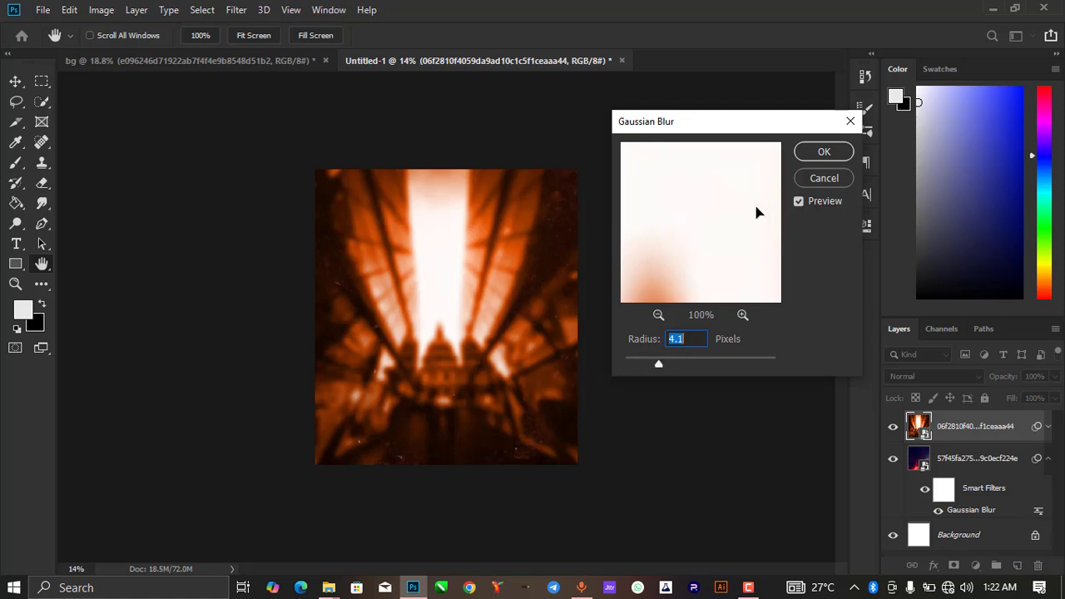
{"action": "left_click_drag", "start_coordinate": [647, 366], "coordinate": [644, 364]}
{"action": "left_click", "coordinate": [823, 151]}
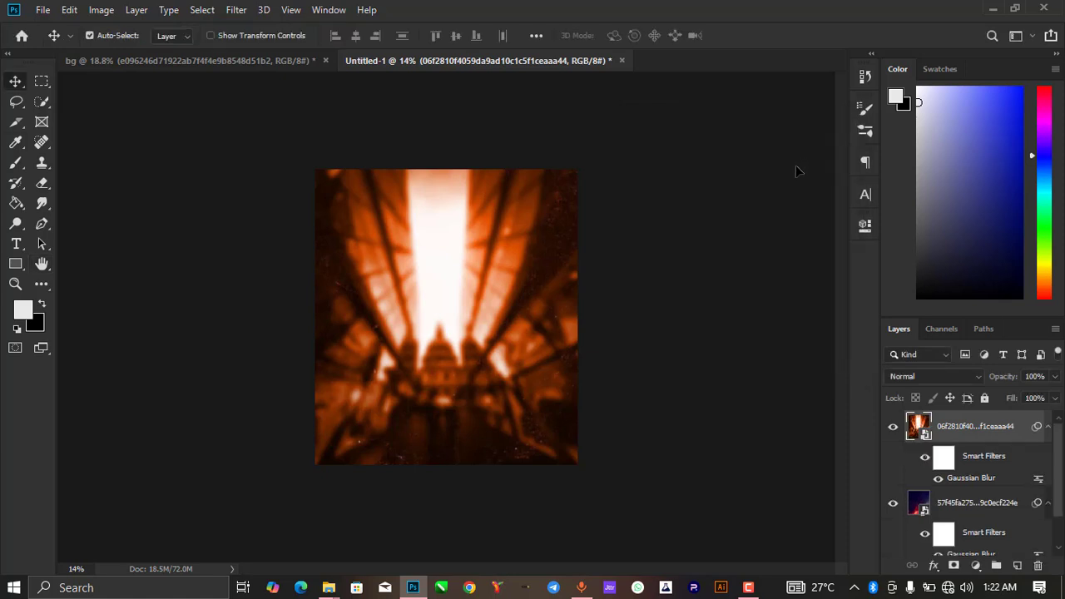
Step: Set the orange light-beam layer's blend mode to Soft Light and its opacity to 35%
{"action": "scroll", "coordinate": [399, 313], "scroll_direction": "up", "scroll_amount": 1}
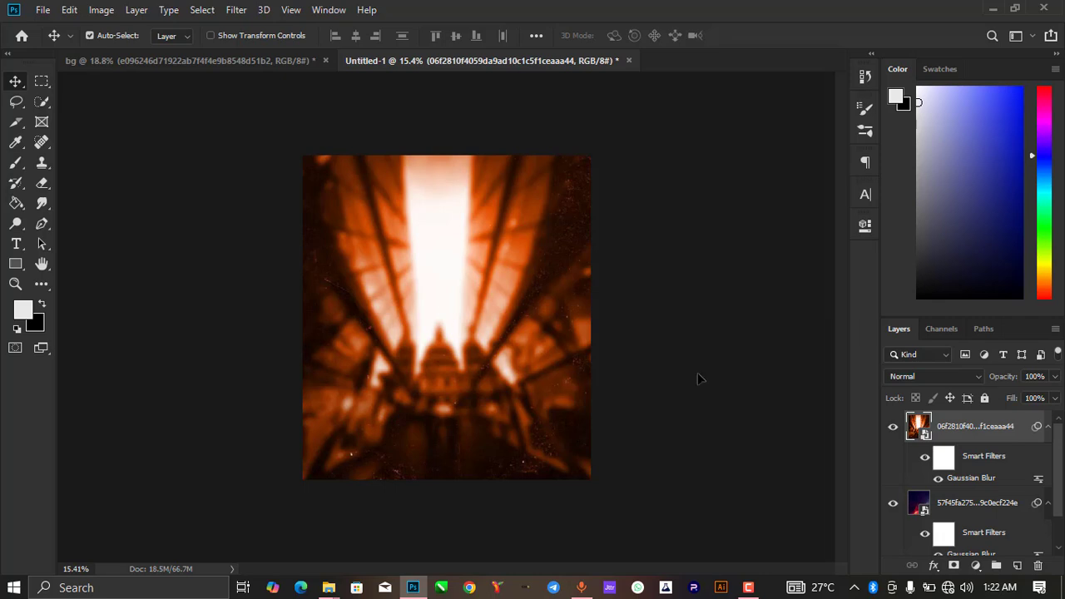
{"action": "left_click", "coordinate": [934, 377]}
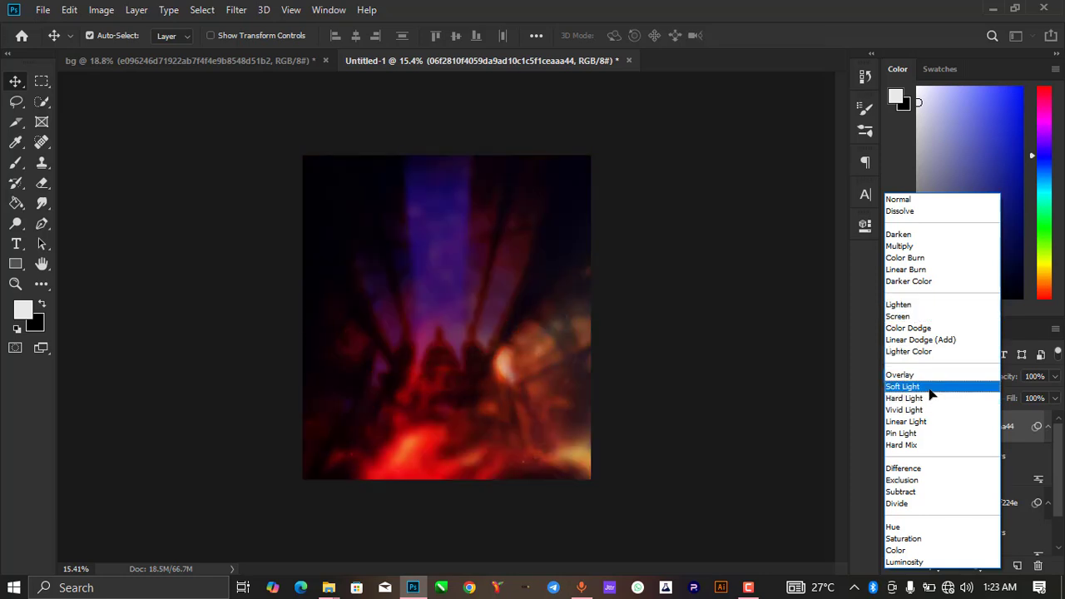
{"action": "left_click", "coordinate": [930, 390]}
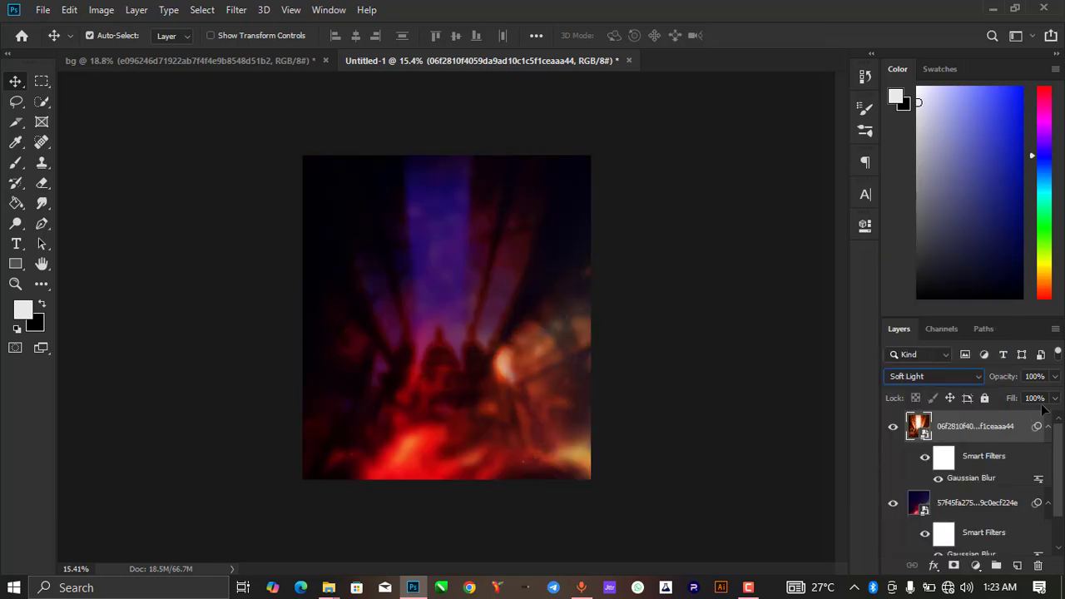
{"action": "left_click", "coordinate": [1056, 377]}
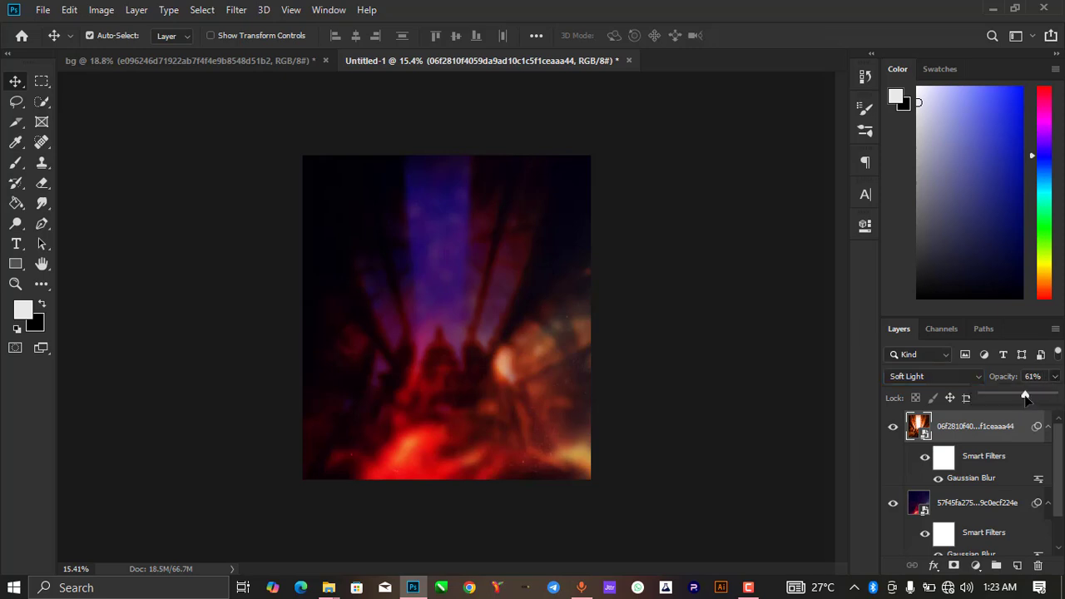
{"action": "left_click_drag", "start_coordinate": [1026, 398], "coordinate": [1008, 398]}
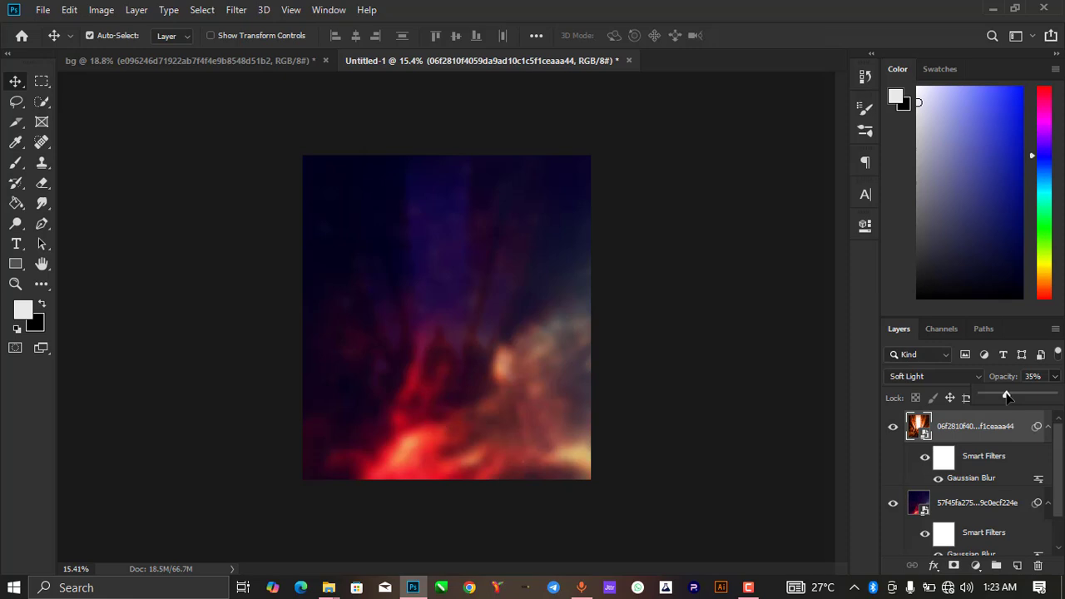
{"action": "scroll", "coordinate": [412, 358], "scroll_direction": "up", "scroll_amount": 2}
{"action": "scroll", "coordinate": [428, 361], "scroll_direction": "down", "scroll_amount": 2}
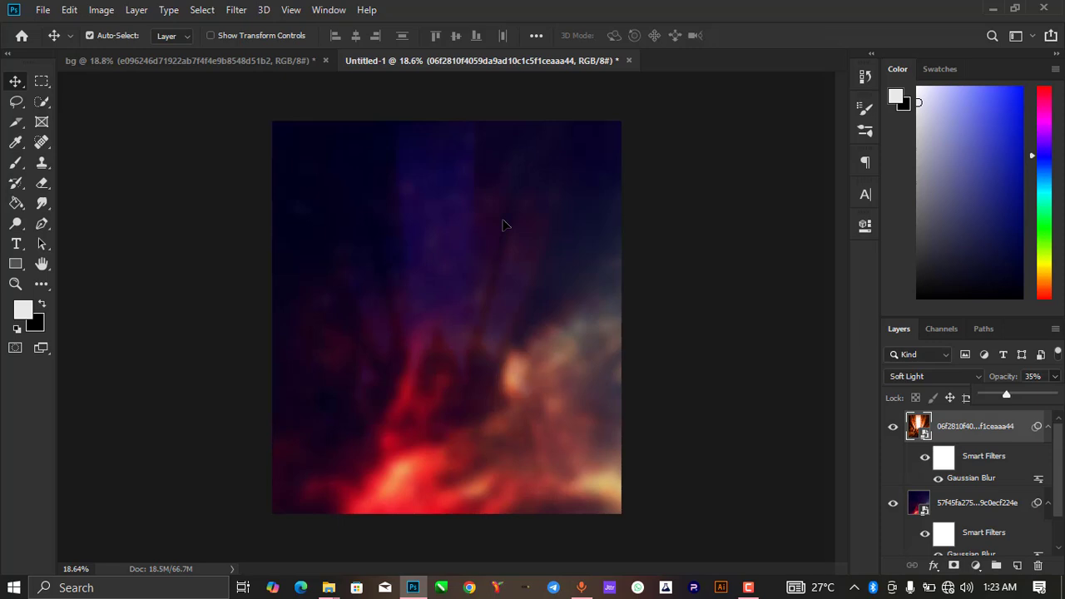
{"action": "scroll", "coordinate": [503, 225], "scroll_direction": "up", "scroll_amount": 1}
{"action": "scroll", "coordinate": [503, 224], "scroll_direction": "down", "scroll_amount": 1}
Step: Place the lion image 56e4ecd7ac1d89fe8ac3d4238685cc7e from the image folder above the orange light-beam layer
{"action": "mouse_move", "coordinate": [328, 589]}
{"action": "left_click", "coordinate": [423, 566]}
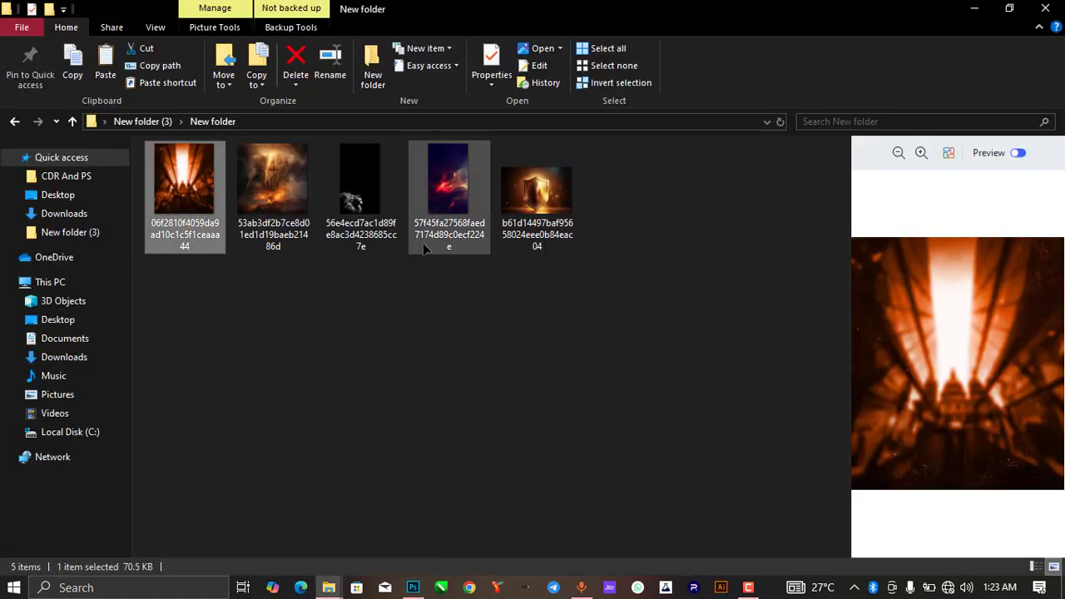
{"action": "left_click_drag", "start_coordinate": [365, 238], "coordinate": [455, 326]}
{"action": "scroll", "coordinate": [494, 259], "scroll_direction": "down", "scroll_amount": 3}
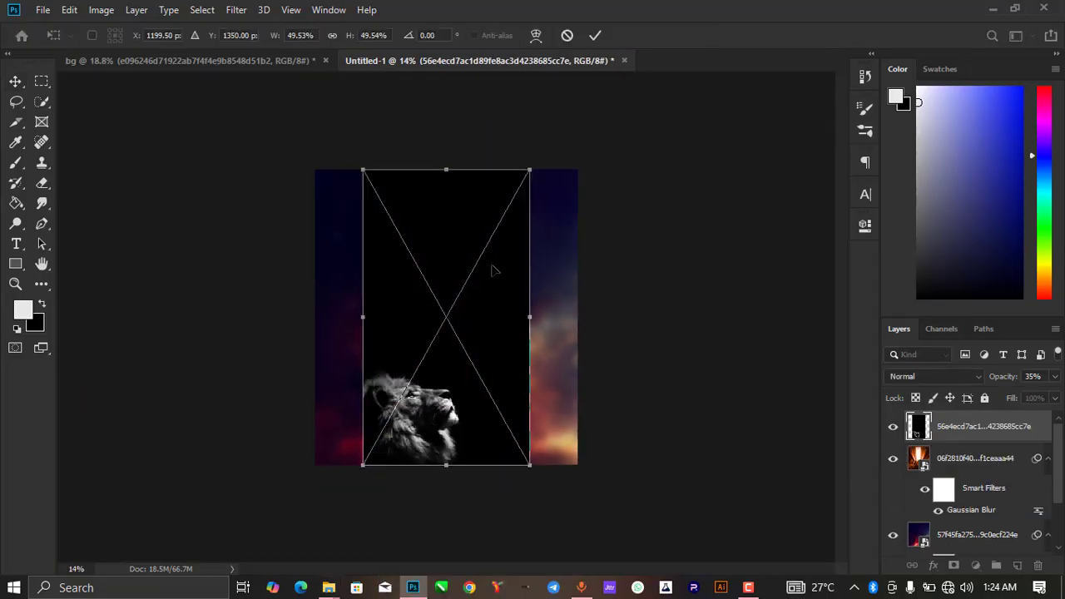
Step: Enlarge the lion image to about 80.6% and align its lower edge with the bottom of the canvas
{"action": "left_click_drag", "start_coordinate": [530, 465], "coordinate": [646, 555]}
{"action": "left_click_drag", "start_coordinate": [363, 170], "coordinate": [236, 106]}
{"action": "left_click_drag", "start_coordinate": [457, 350], "coordinate": [431, 227]}
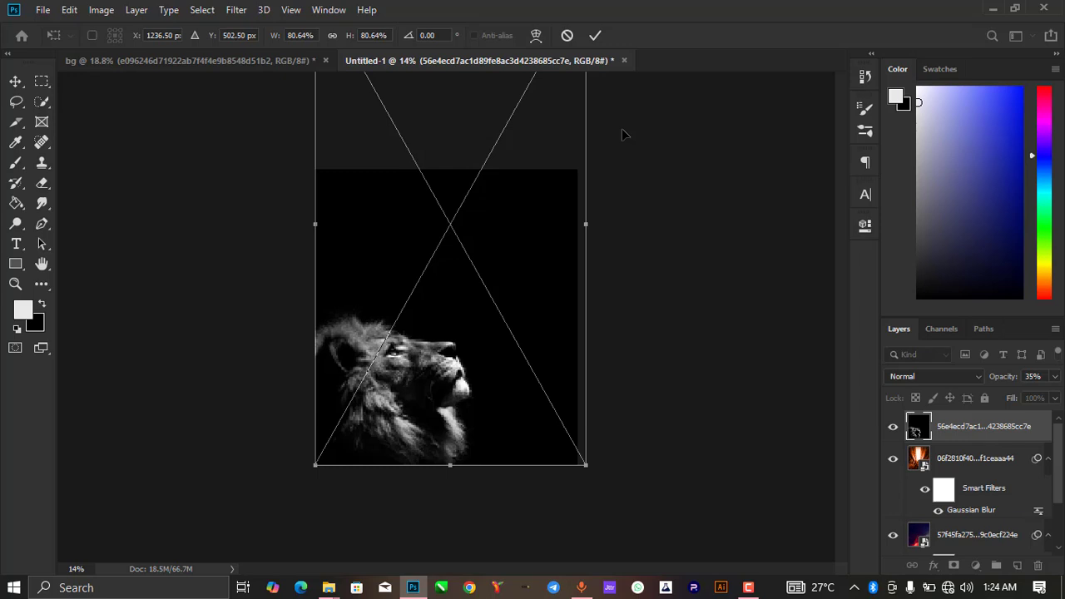
{"action": "left_click", "coordinate": [595, 34]}
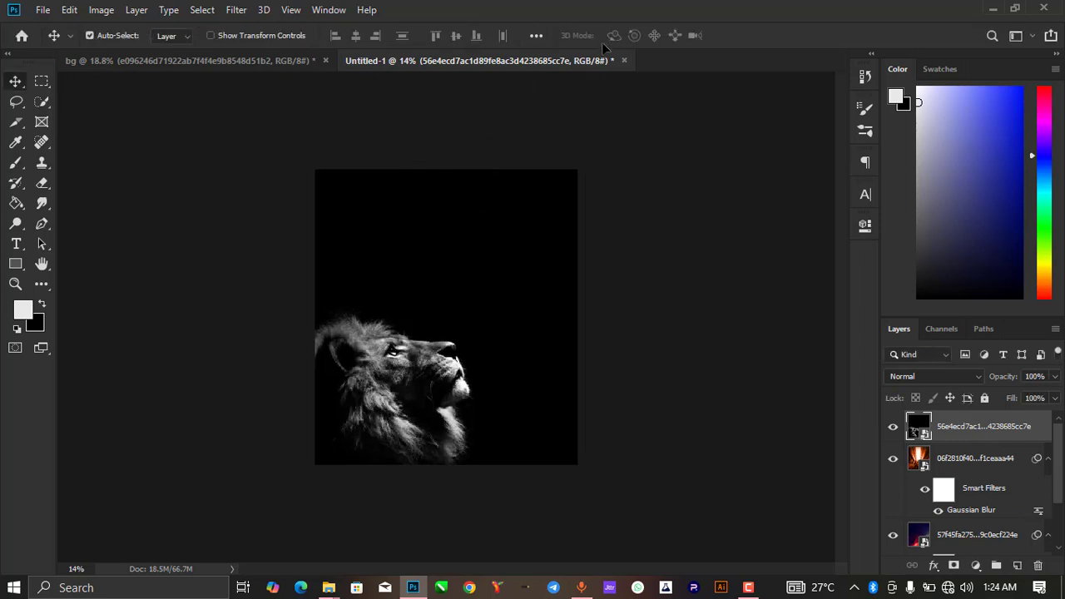
Step: Set the lion layer's blend mode to Screen and move the lion's head to the upper middle of the canvas
{"action": "left_click", "coordinate": [936, 378]}
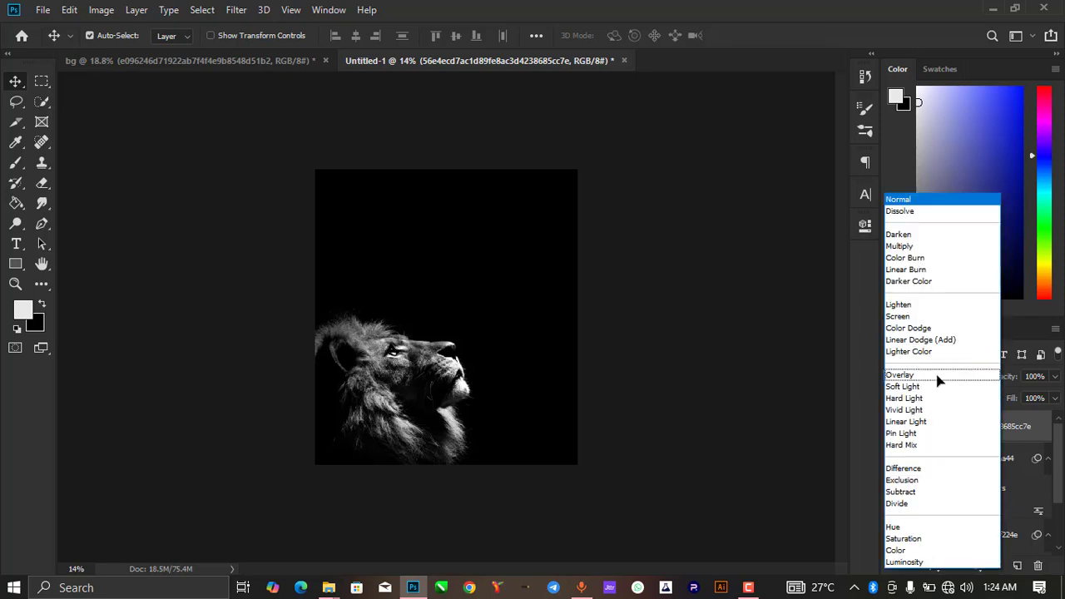
{"action": "left_click", "coordinate": [897, 317]}
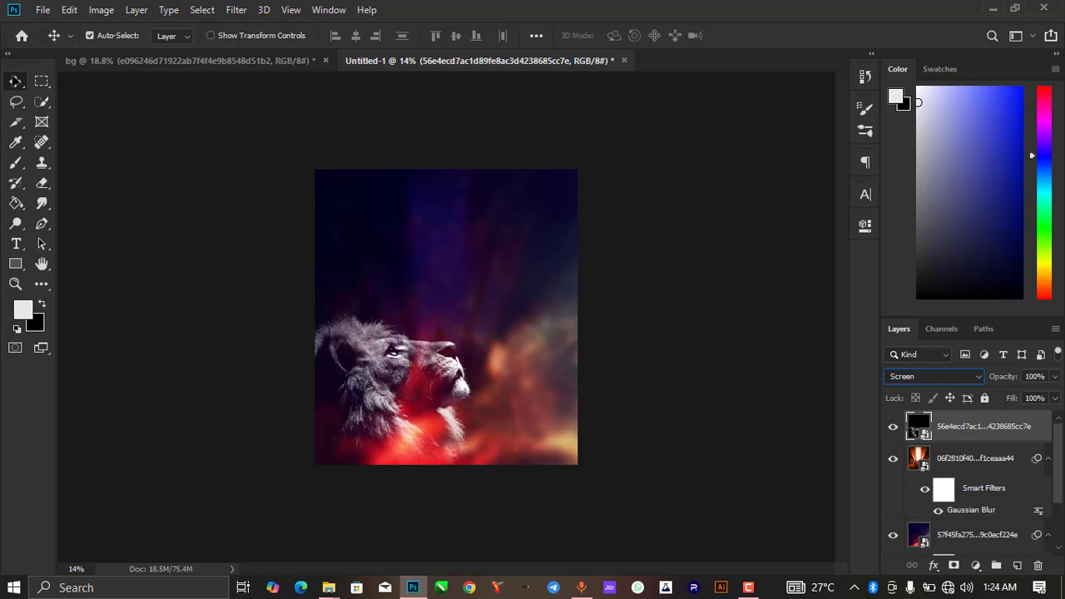
{"action": "left_click_drag", "start_coordinate": [408, 400], "coordinate": [481, 304]}
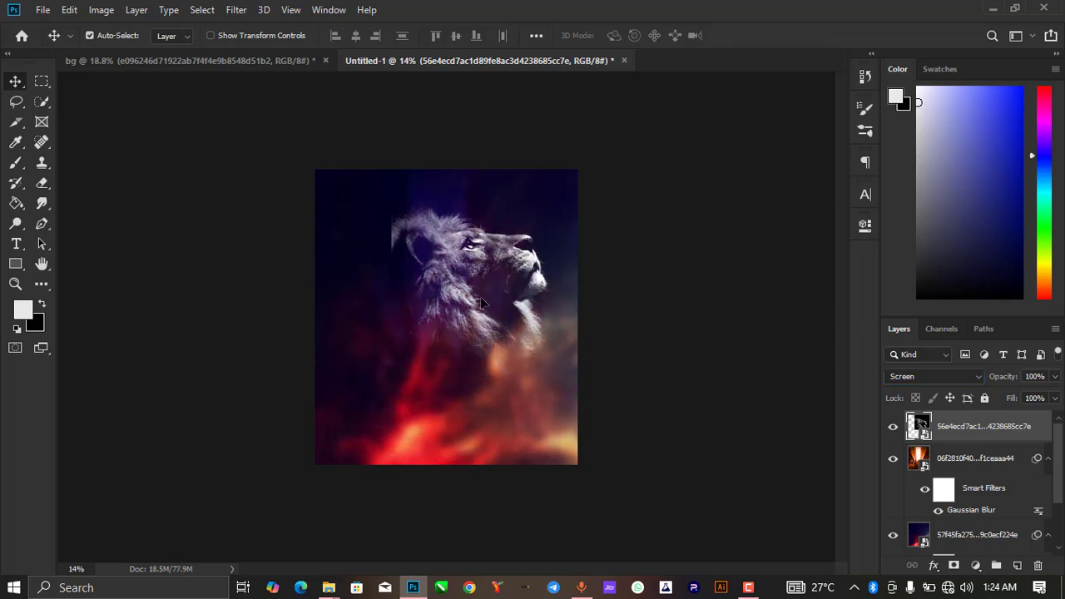
{"action": "scroll", "coordinate": [482, 303], "scroll_direction": "up", "scroll_amount": 7}
{"action": "left_click_drag", "start_coordinate": [501, 233], "coordinate": [459, 235]}
{"action": "scroll", "coordinate": [436, 291], "scroll_direction": "down", "scroll_amount": 3}
{"action": "scroll", "coordinate": [453, 277], "scroll_direction": "up", "scroll_amount": 1}
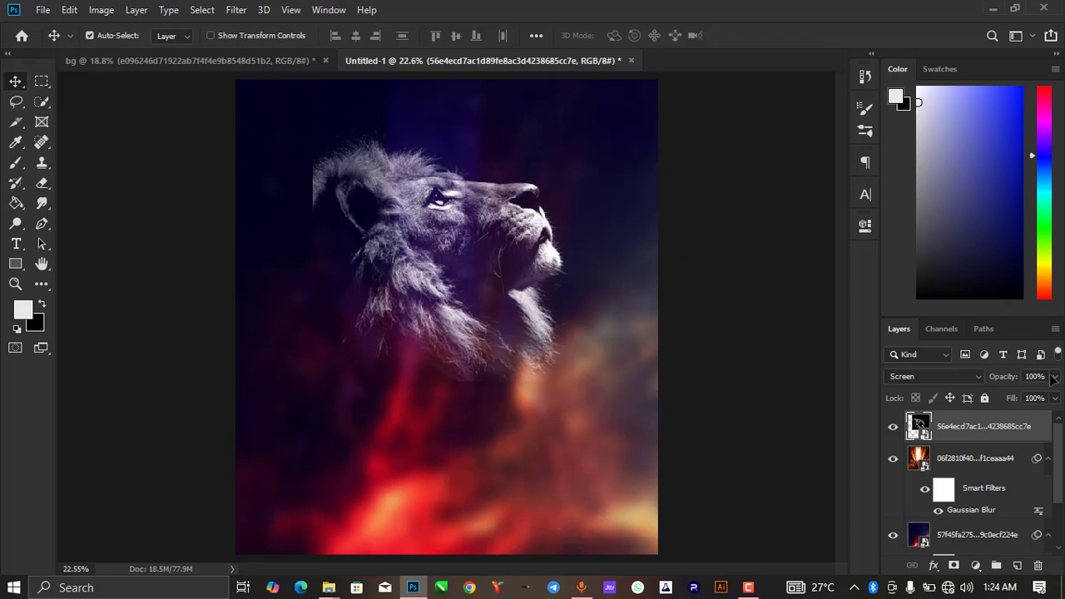
Step: Try a lower opacity on the lion layer and restore it to 100%
{"action": "left_click", "coordinate": [1054, 377]}
{"action": "left_click_drag", "start_coordinate": [1003, 393], "coordinate": [1062, 398]}
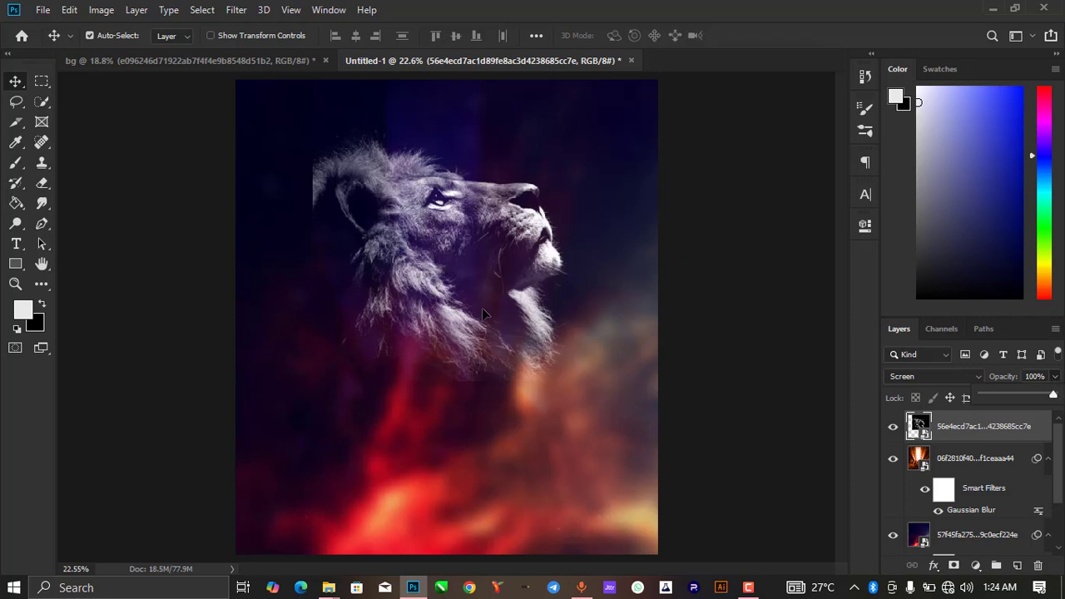
{"action": "left_click_drag", "start_coordinate": [490, 296], "coordinate": [492, 285]}
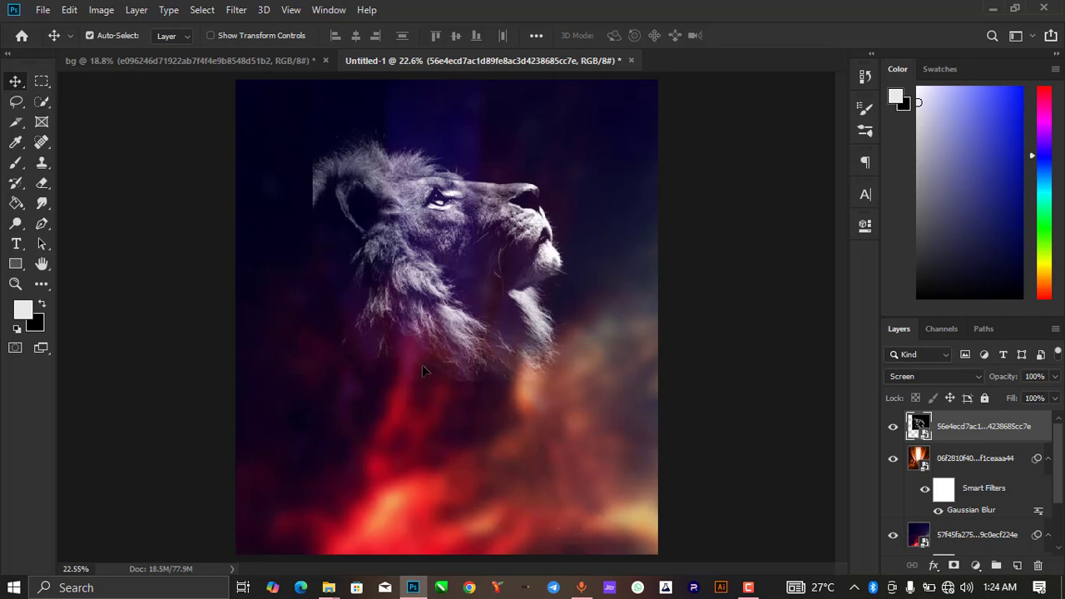
Step: Rasterize the lion smart object so that the Eraser tool can work on it
{"action": "left_click", "coordinate": [40, 186]}
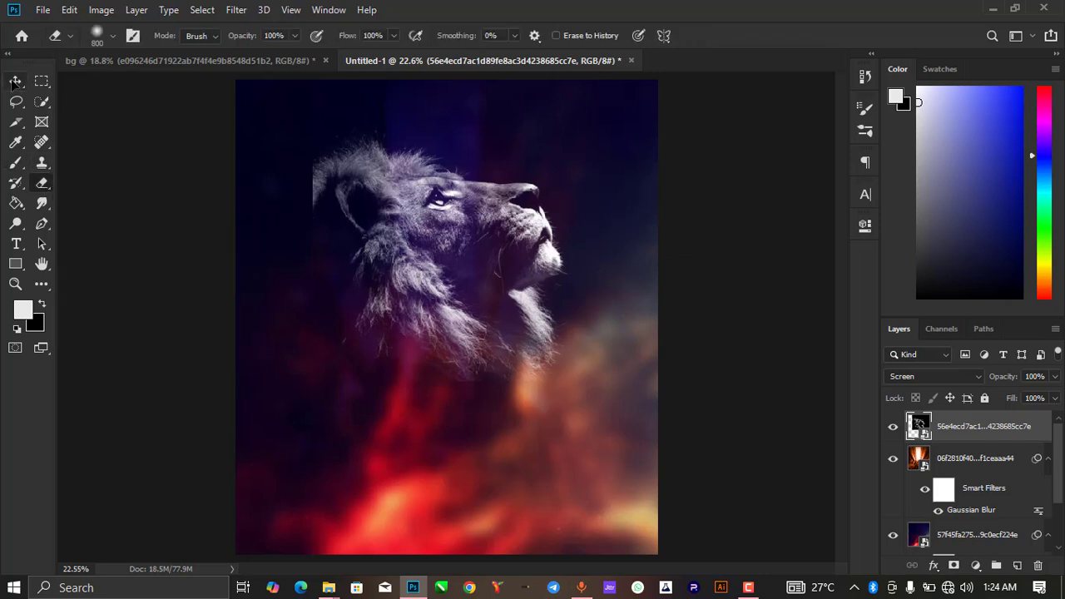
{"action": "left_click", "coordinate": [16, 81]}
{"action": "right_click", "coordinate": [938, 429]}
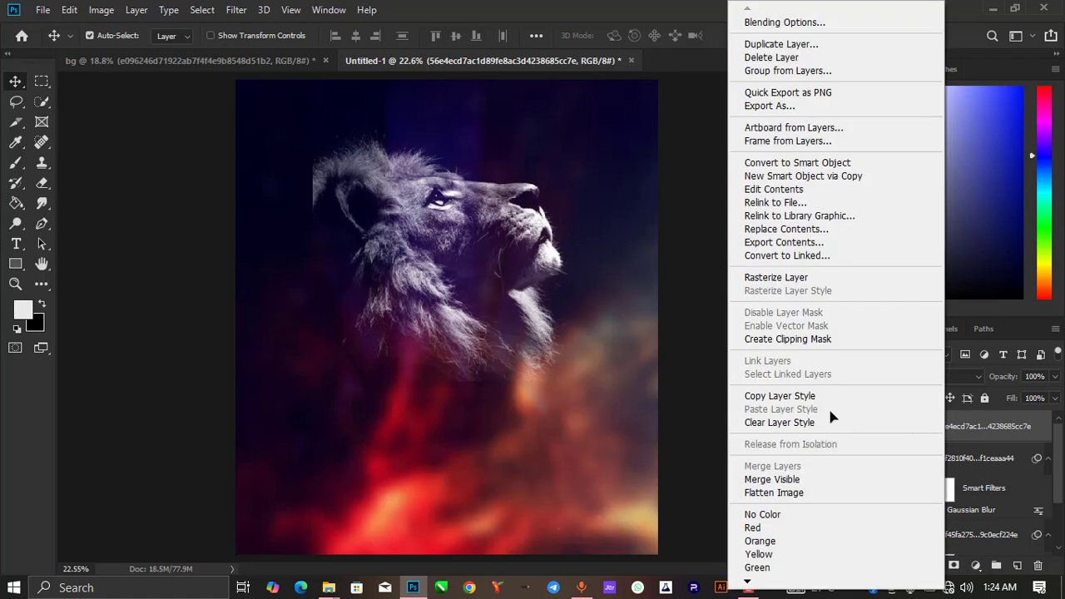
{"action": "left_click", "coordinate": [766, 282]}
{"action": "left_click", "coordinate": [41, 183]}
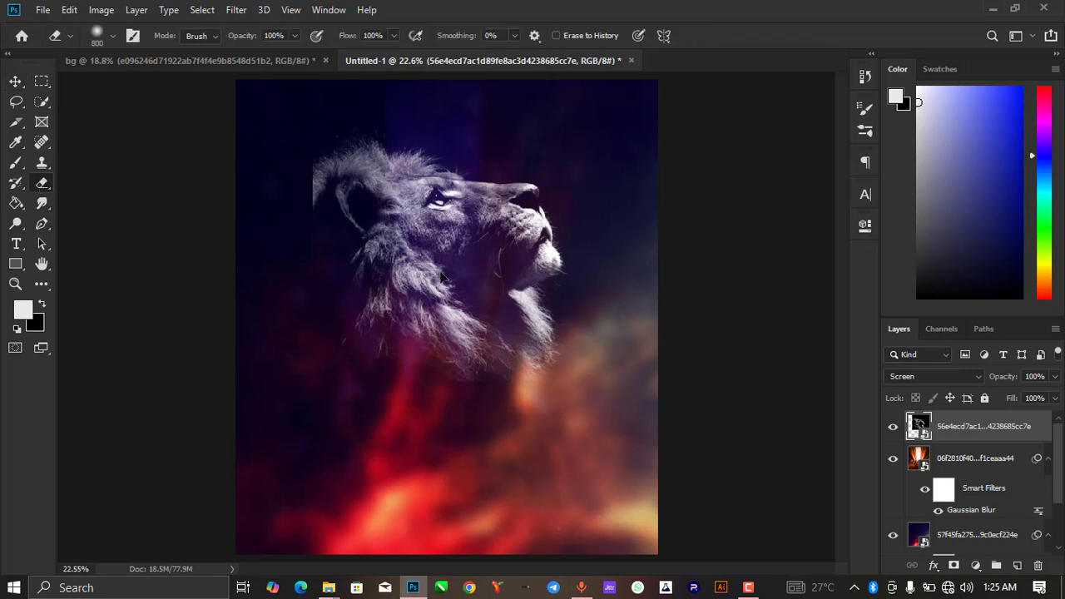
{"action": "left_click", "coordinate": [442, 278]}
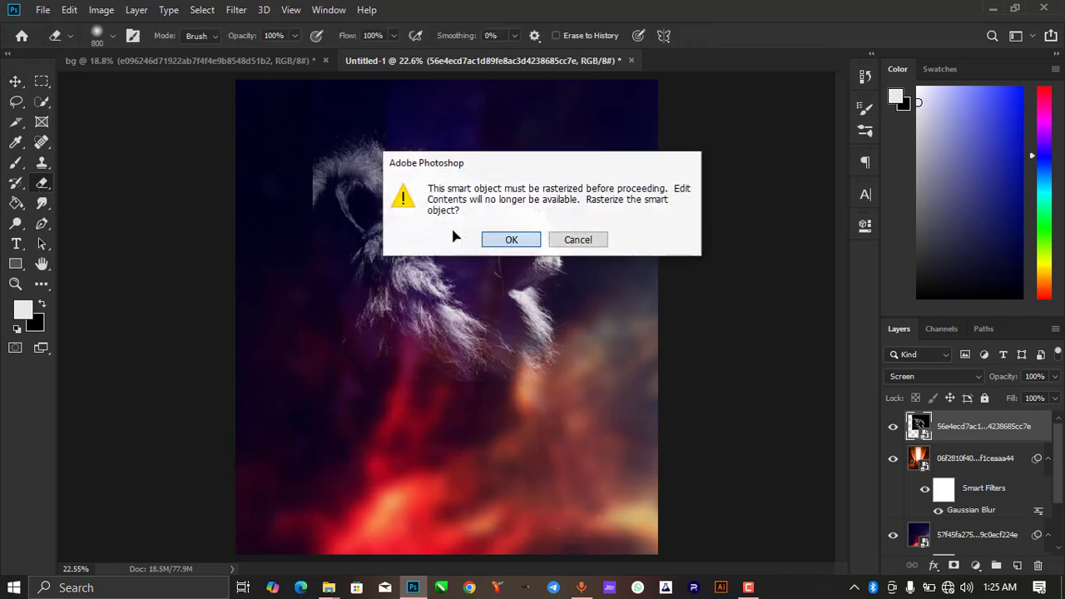
{"action": "key", "text": "Return"}
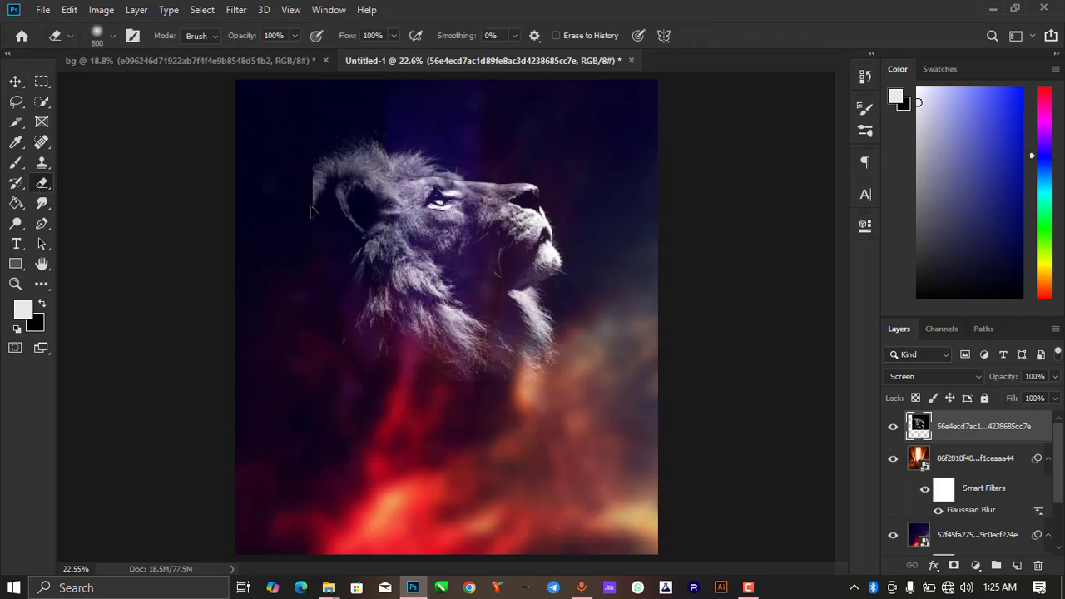
Step: Erase the hard edges behind the lion's mane, below its neck and above its head with a soft 800 px eraser
{"action": "mouse_move", "coordinate": [311, 211]}
{"action": "left_mouse_down"}
{"action": "mouse_move", "coordinate": [283, 192]}
{"action": "mouse_move", "coordinate": [280, 209]}
{"action": "left_mouse_up"}
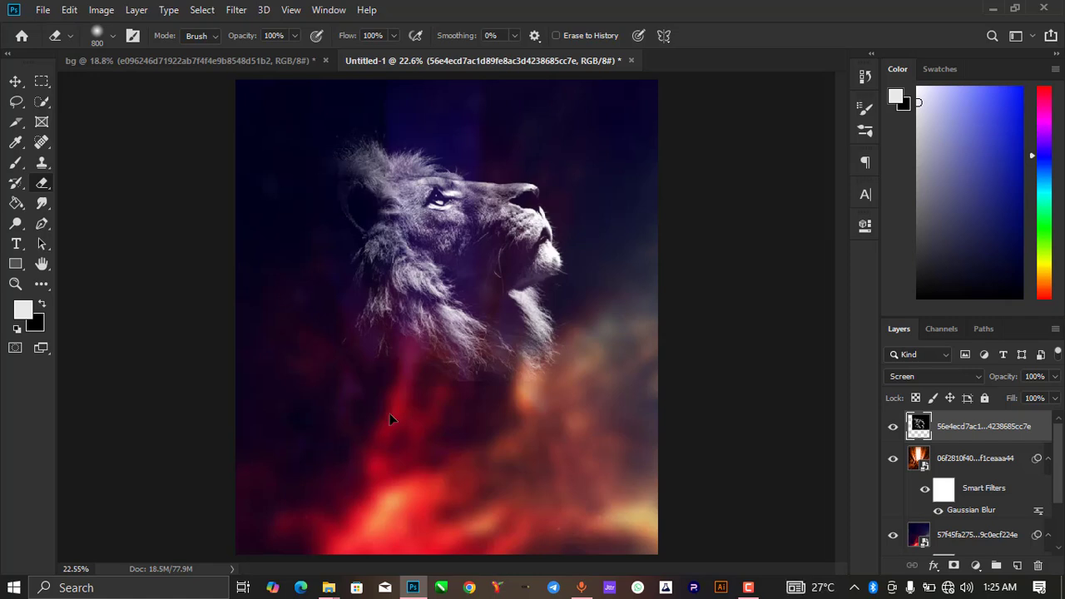
{"action": "mouse_move", "coordinate": [390, 413]}
{"action": "left_mouse_down"}
{"action": "mouse_move", "coordinate": [548, 411]}
{"action": "mouse_move", "coordinate": [532, 408]}
{"action": "left_mouse_up"}
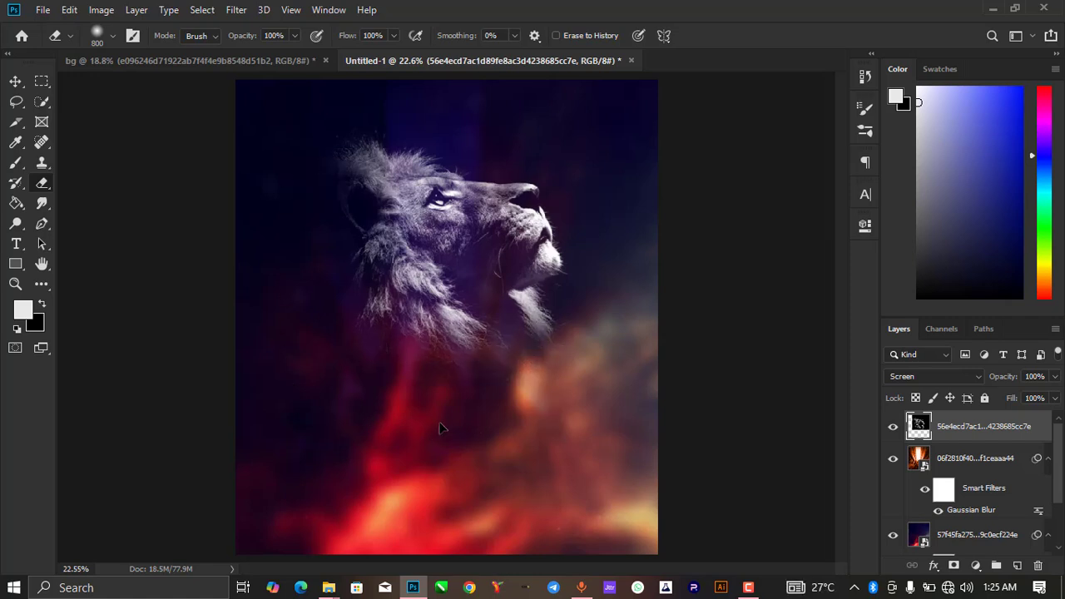
{"action": "mouse_move", "coordinate": [299, 142]}
{"action": "left_mouse_down"}
{"action": "mouse_move", "coordinate": [388, 84]}
{"action": "mouse_move", "coordinate": [468, 124]}
{"action": "left_mouse_up"}
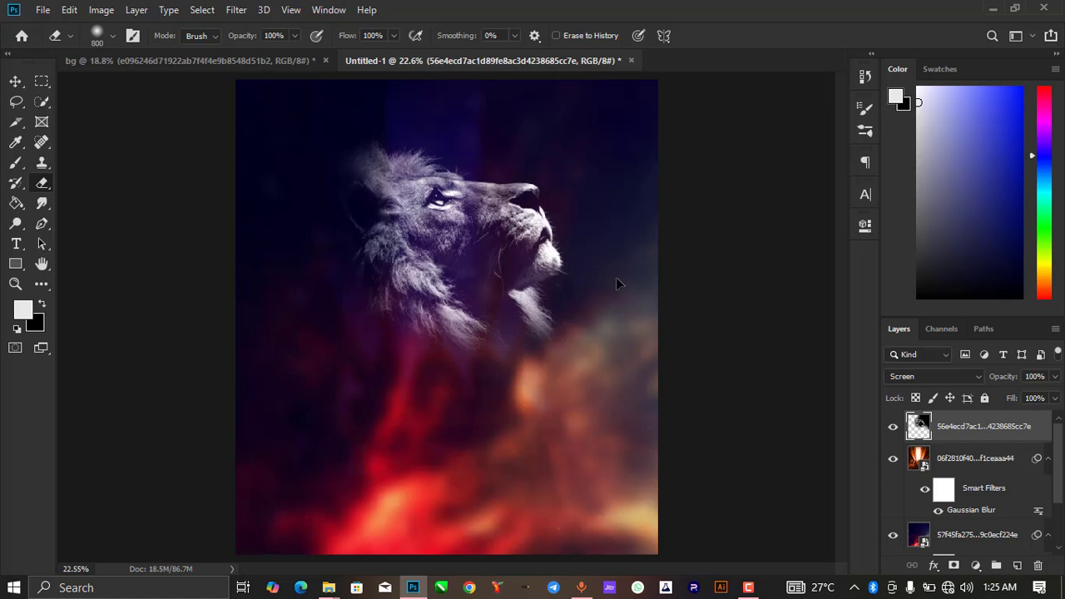
Step: Move the erased lion slightly lower on the canvas
{"action": "scroll", "coordinate": [586, 290], "scroll_direction": "down", "scroll_amount": 3}
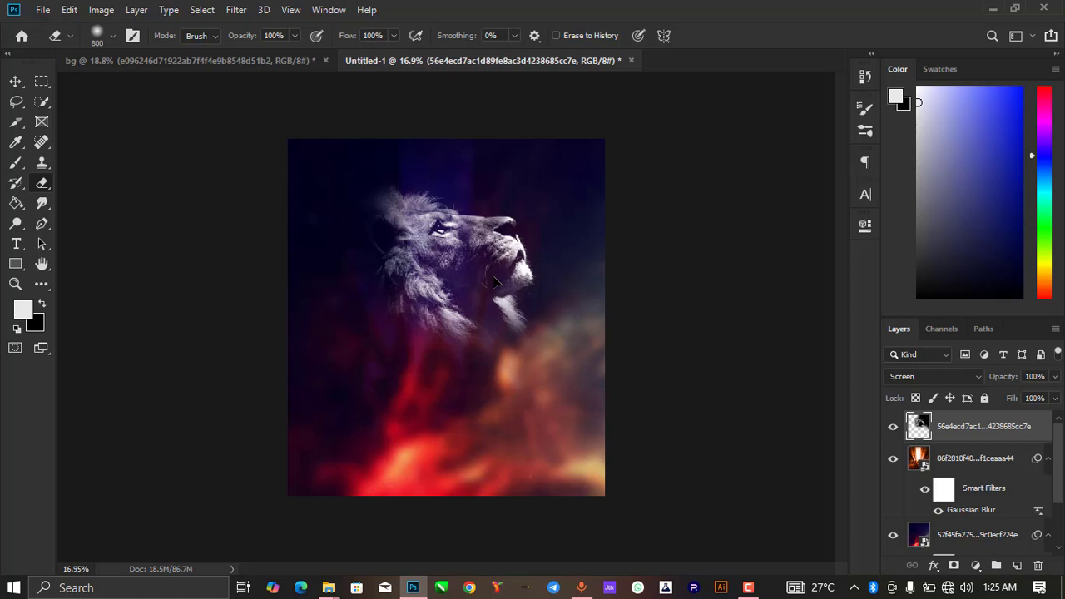
{"action": "left_click", "coordinate": [15, 81]}
{"action": "left_click_drag", "start_coordinate": [374, 197], "coordinate": [430, 272]}
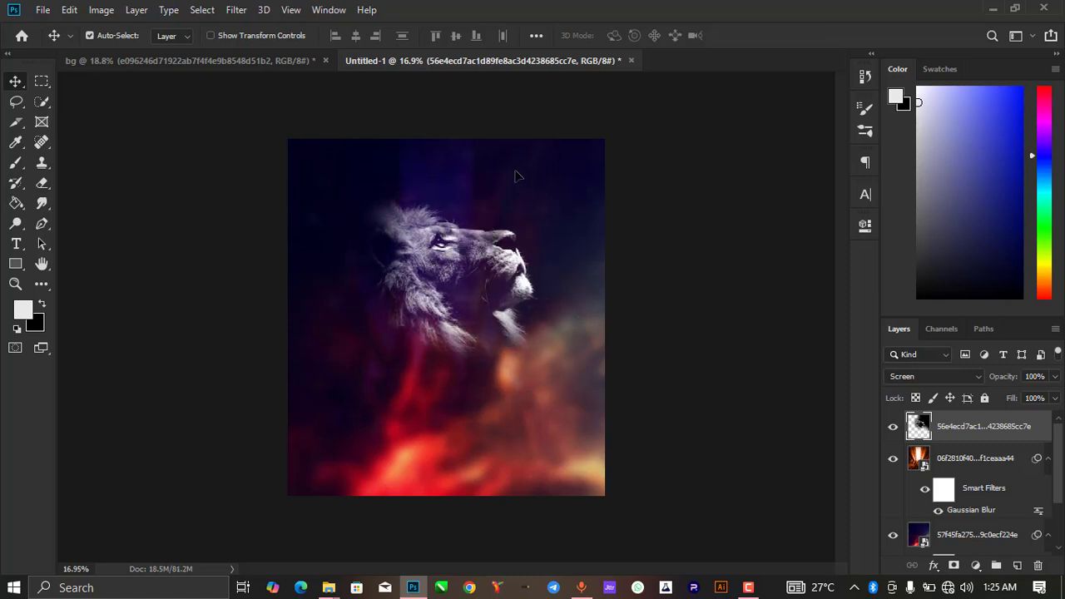
Step: Examine how the lion blends into the nebula background at several magnifications
{"action": "scroll", "coordinate": [466, 349], "scroll_direction": "down", "scroll_amount": 4}
{"action": "scroll", "coordinate": [509, 346], "scroll_direction": "up", "scroll_amount": 4}
{"action": "scroll", "coordinate": [445, 241], "scroll_direction": "down", "scroll_amount": 3}
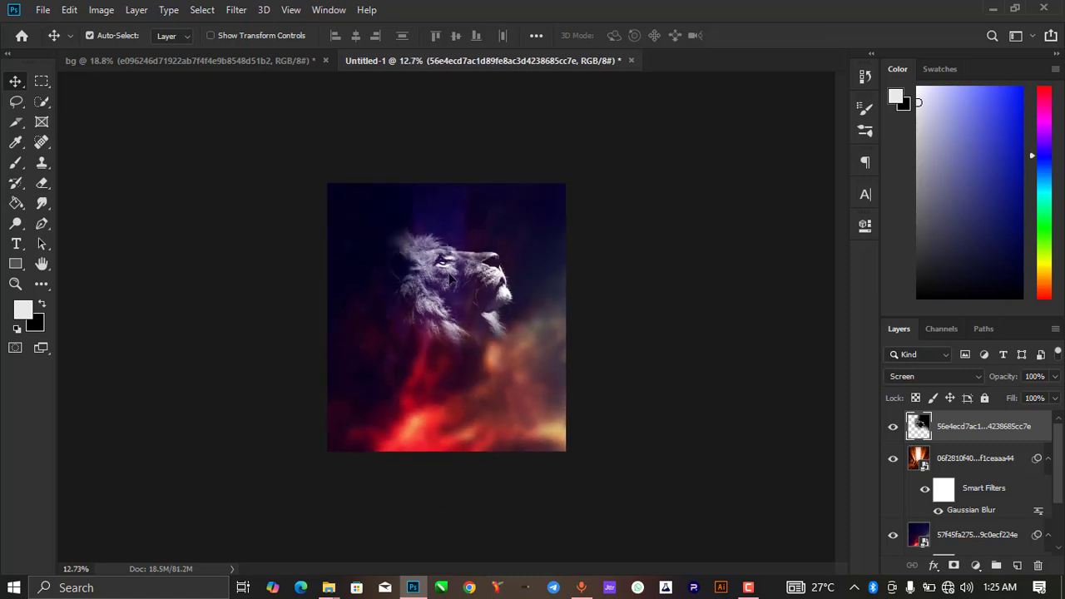
{"action": "scroll", "coordinate": [435, 366], "scroll_direction": "up", "scroll_amount": 3}
{"action": "scroll", "coordinate": [449, 195], "scroll_direction": "down", "scroll_amount": 1}
{"action": "scroll", "coordinate": [449, 194], "scroll_direction": "down", "scroll_amount": 2}
{"action": "scroll", "coordinate": [457, 297], "scroll_direction": "up", "scroll_amount": 3}
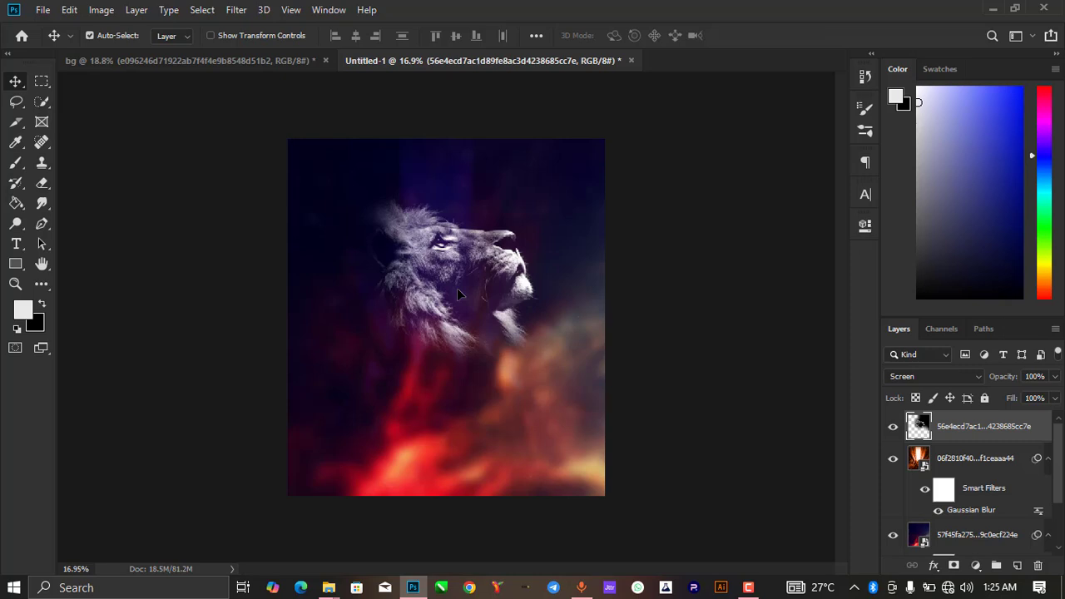
{"action": "scroll", "coordinate": [457, 288], "scroll_direction": "up", "scroll_amount": 1}
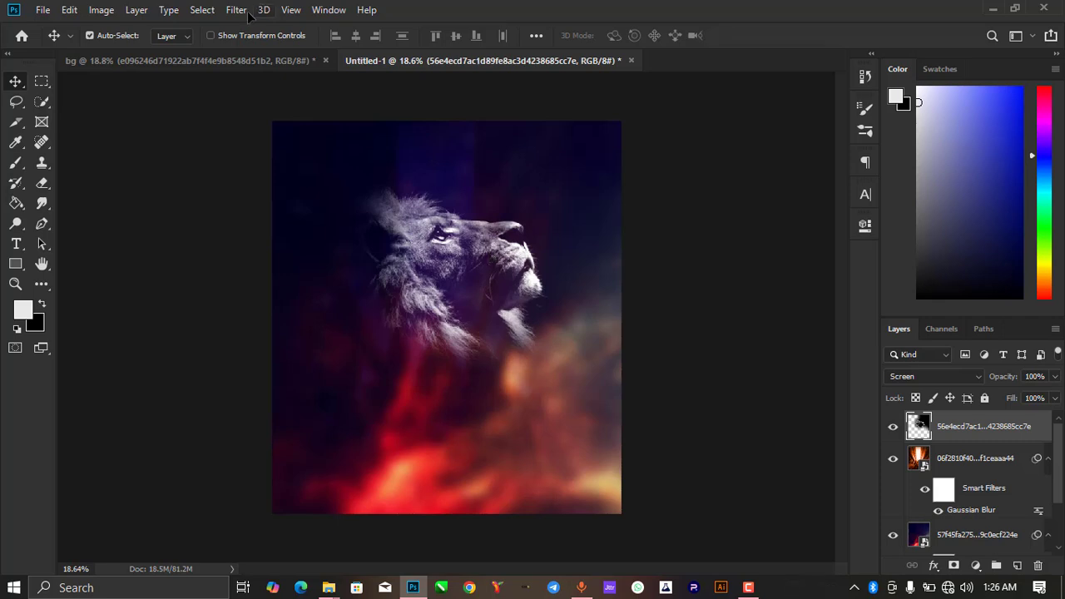
{"action": "left_click", "coordinate": [200, 6]}
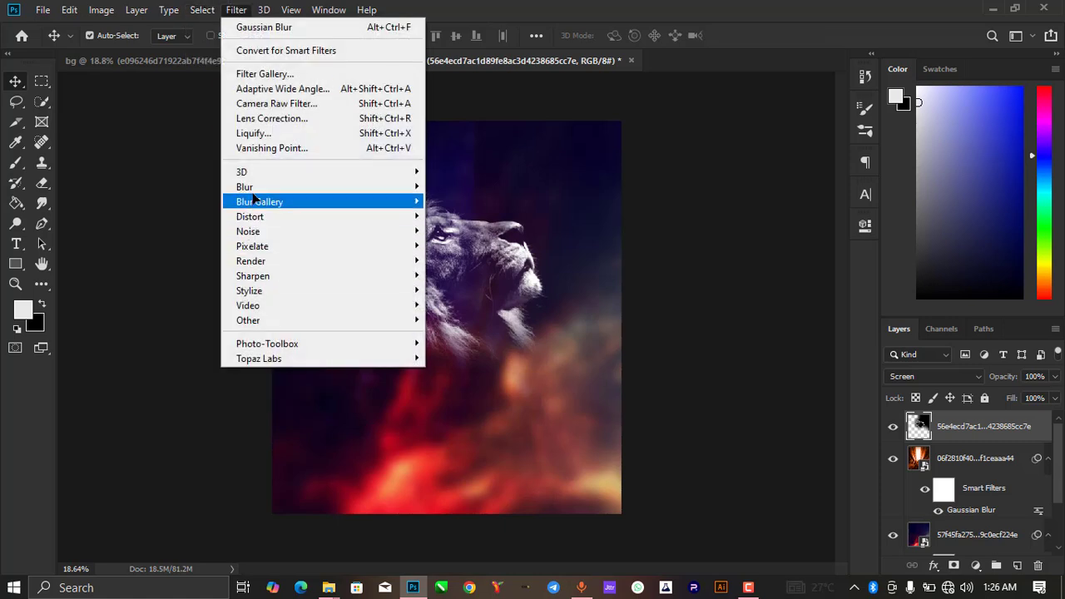
{"action": "mouse_move", "coordinate": [257, 187]}
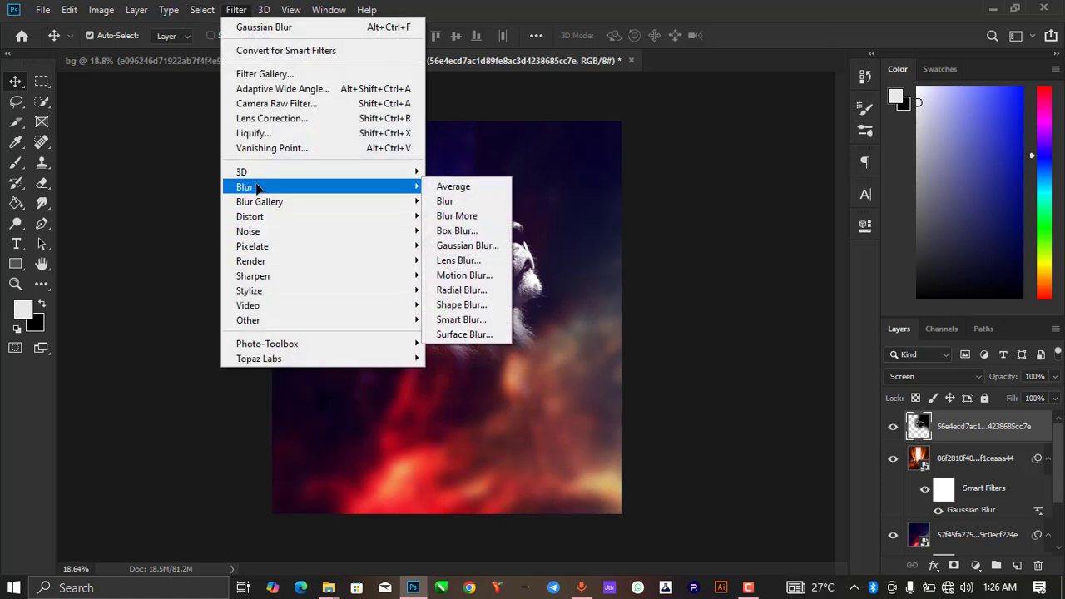
{"action": "left_click", "coordinate": [560, 311]}
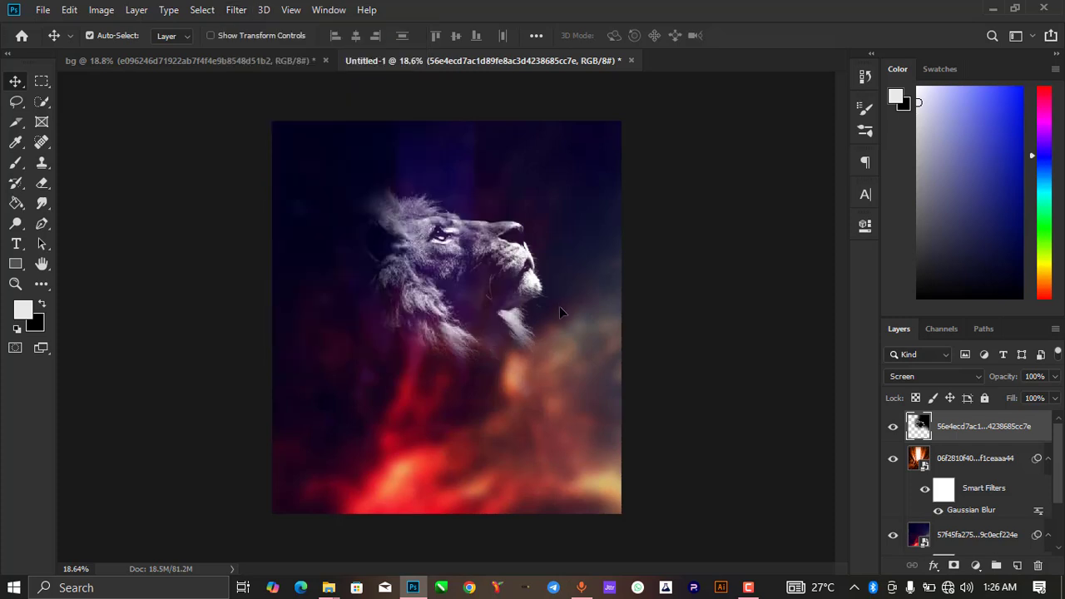